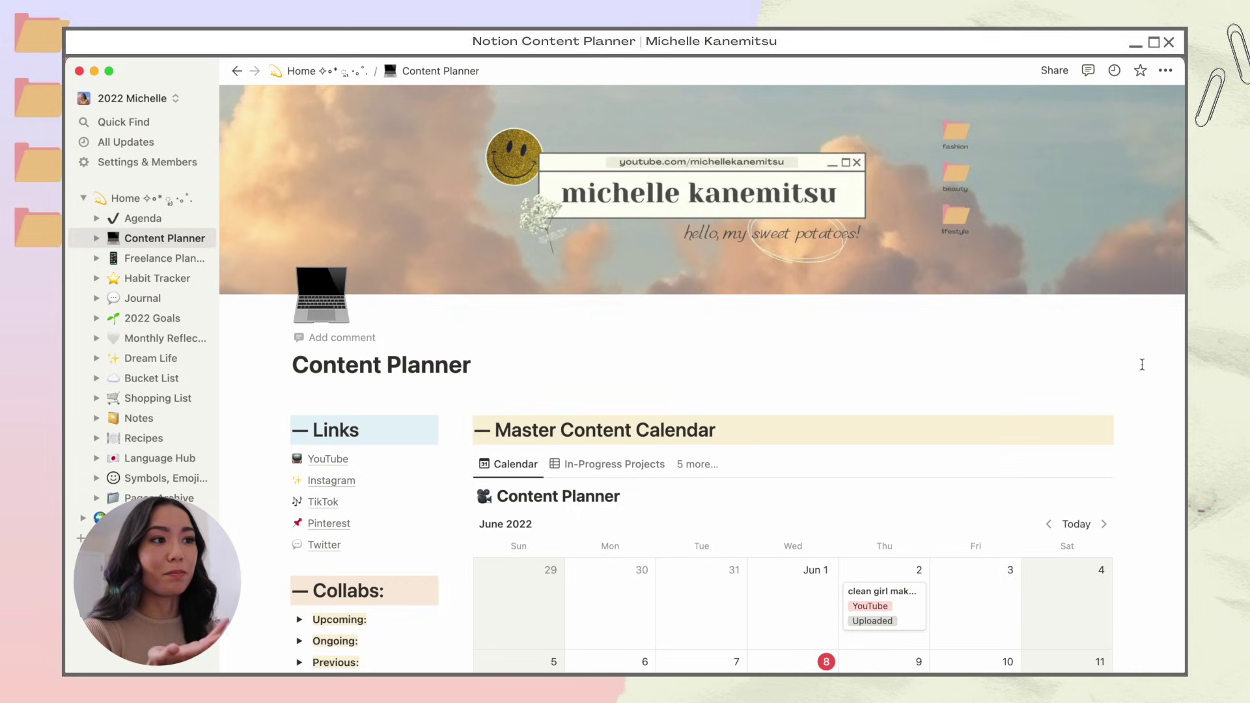
Look over the whole Content Planner page, from the link and collab sections to the YouTube and TikTok project trackers.
scroll(1142, 364, "down", 20)
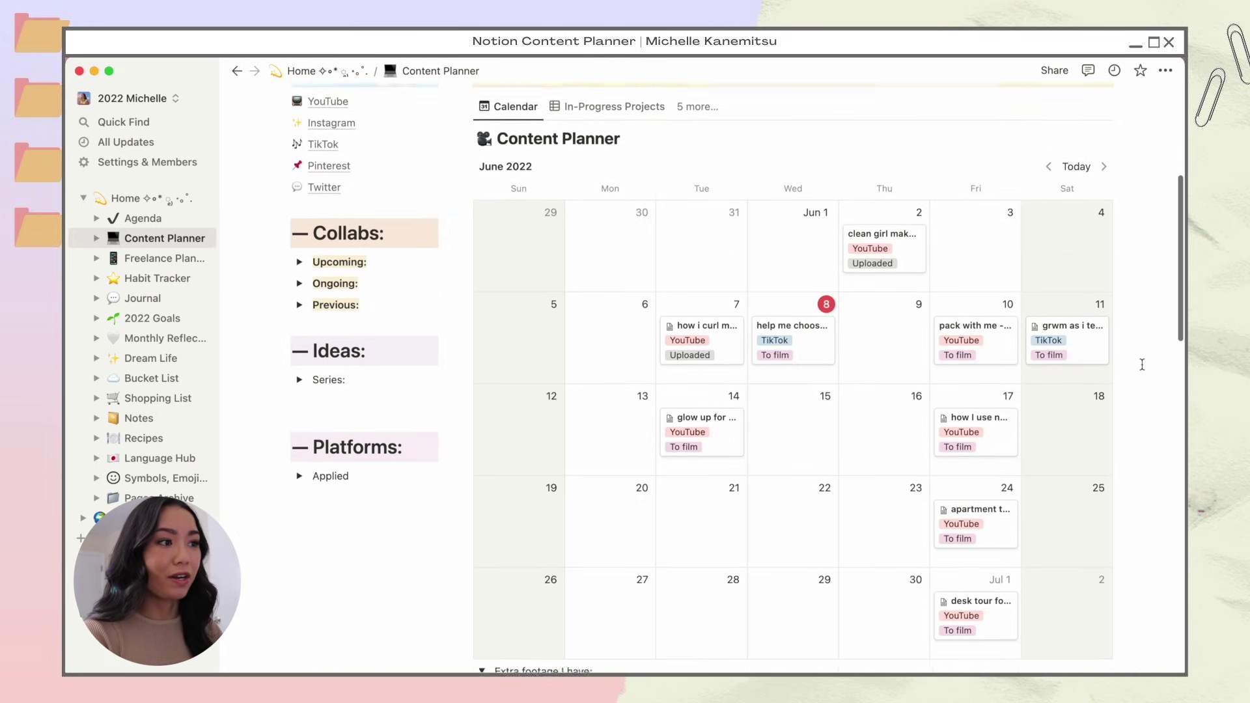
scroll(1143, 365, "down", 8)
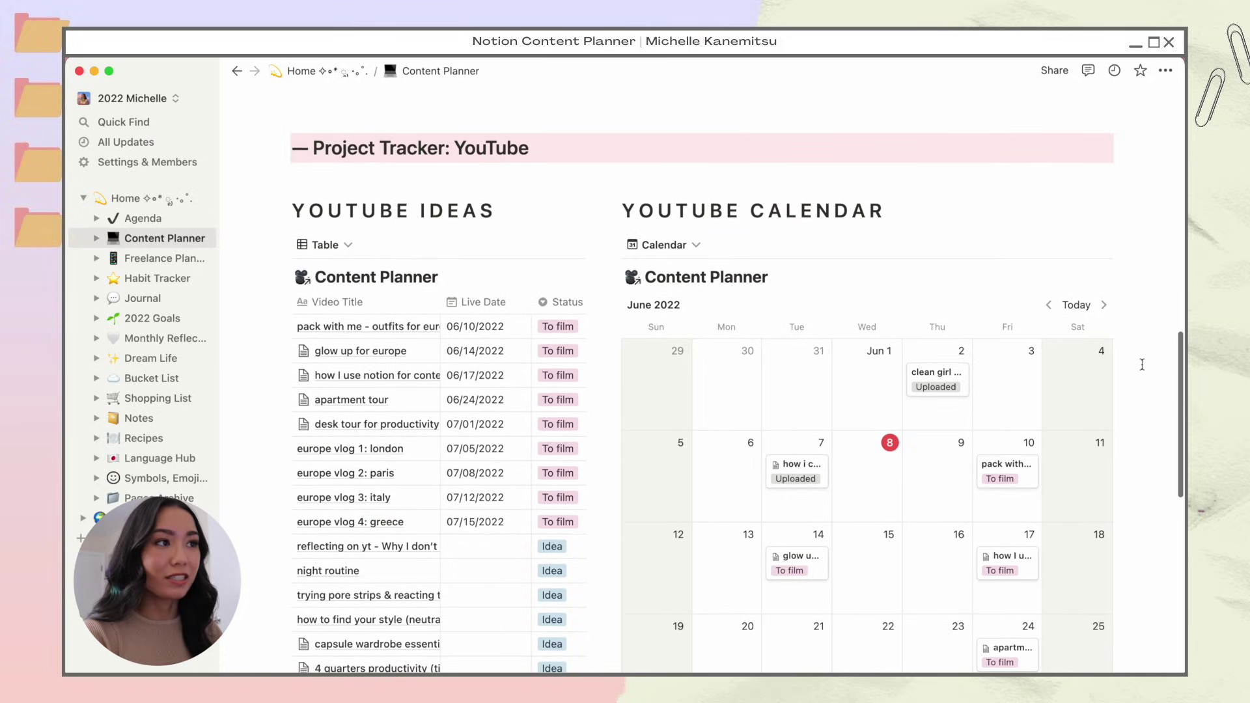
scroll(1142, 365, "down", 7)
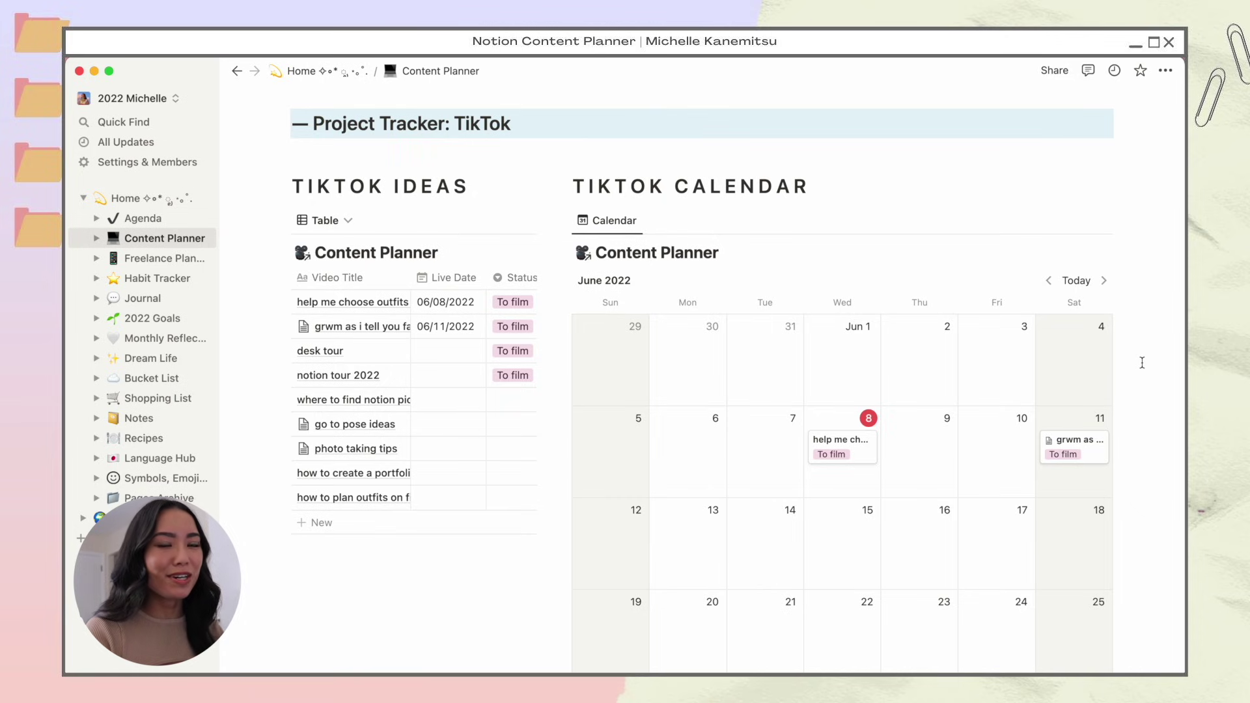
scroll(1143, 363, "up", 10)
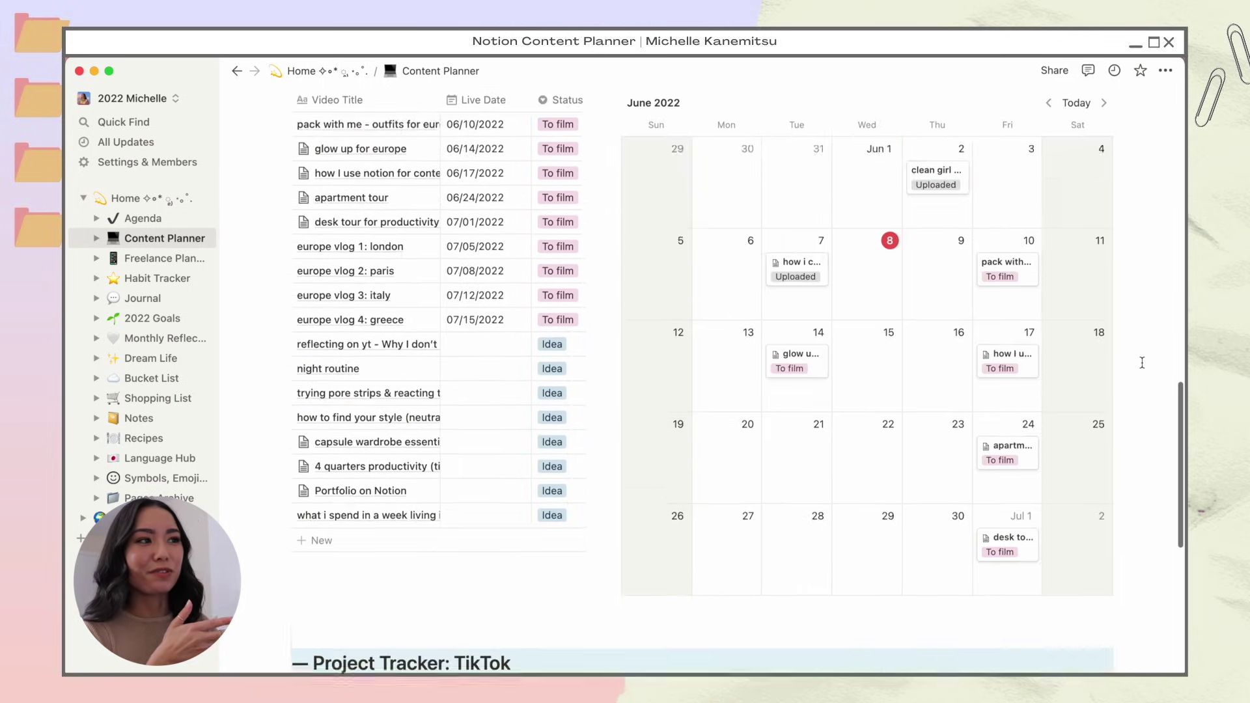
scroll(1142, 362, "down", 6)
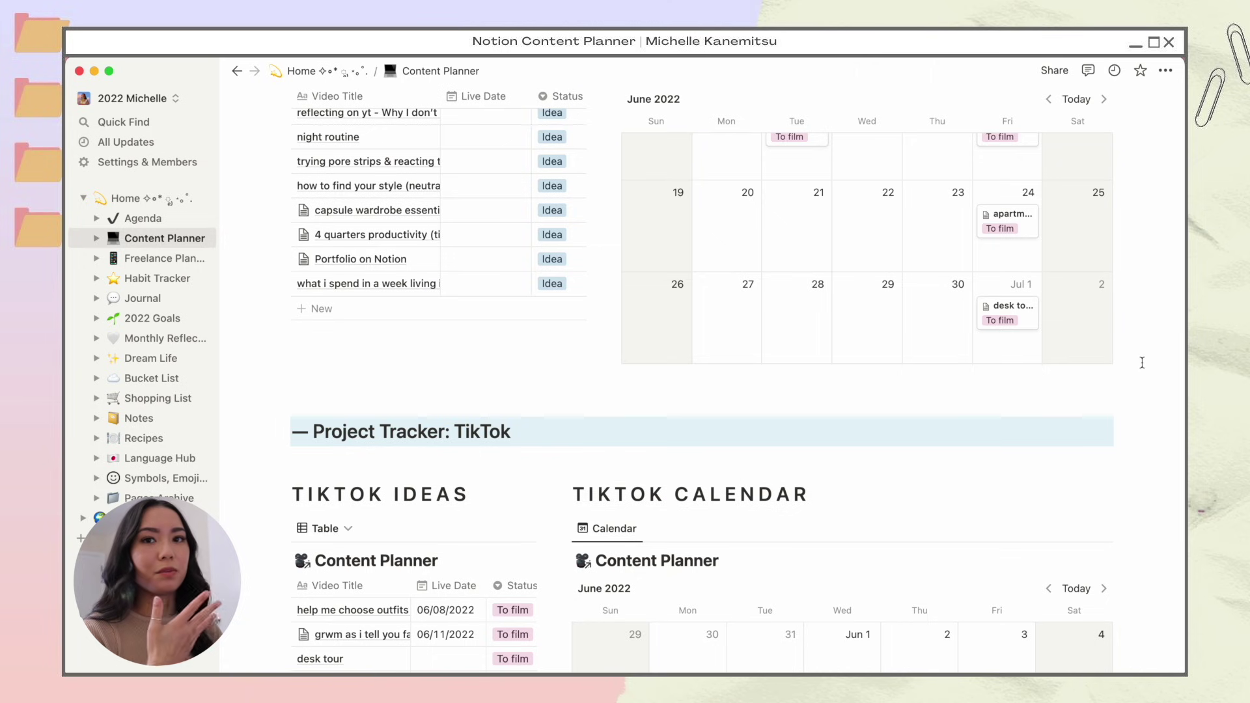
scroll(1142, 362, "up", 6)
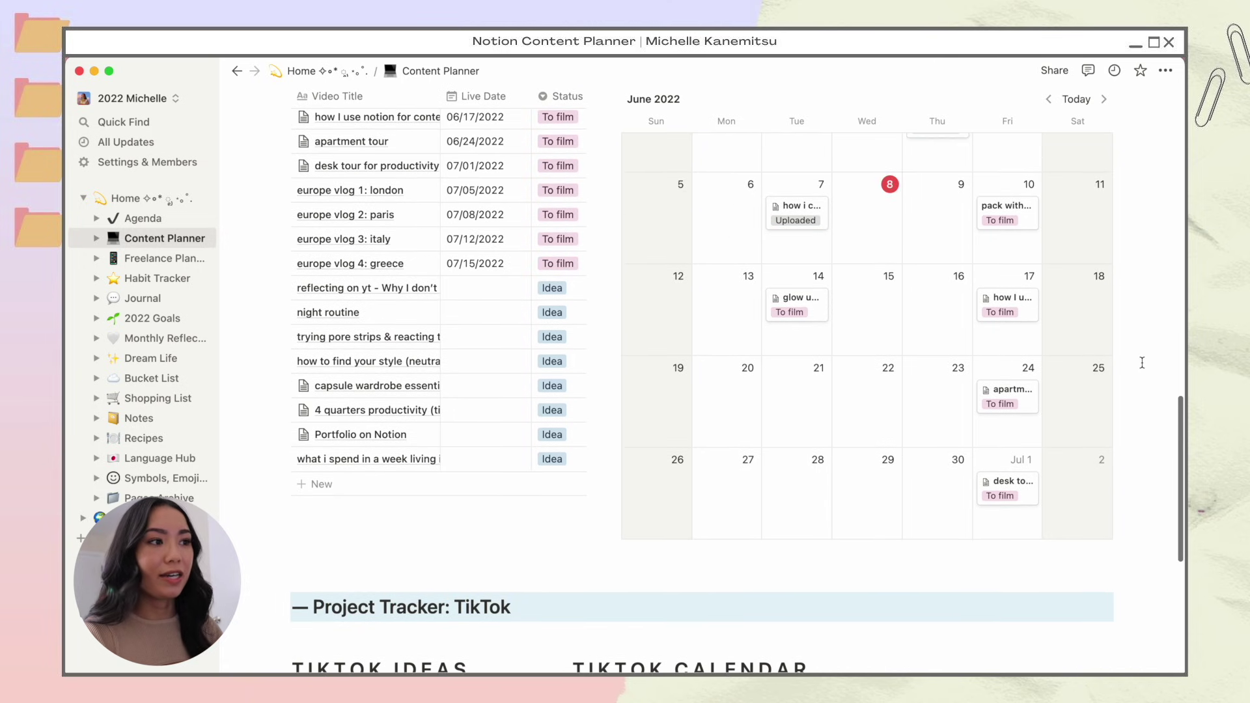
scroll(1142, 363, "up", 7)
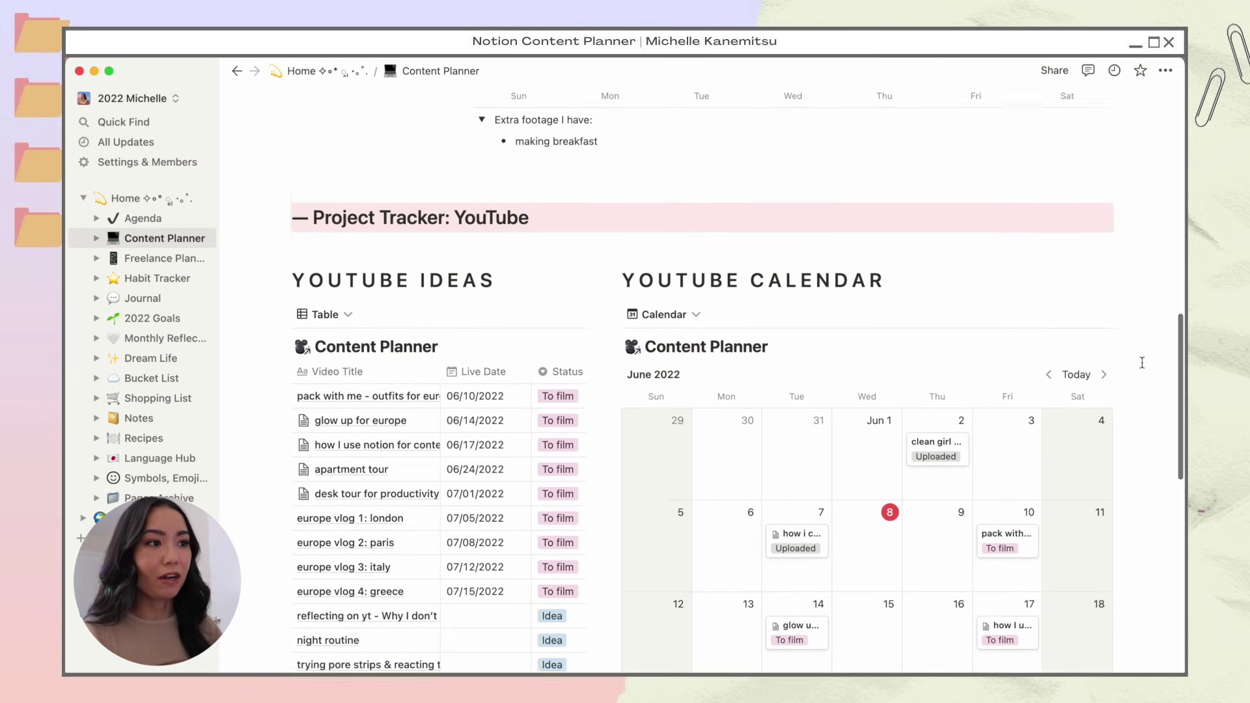
scroll(1142, 363, "up", 10)
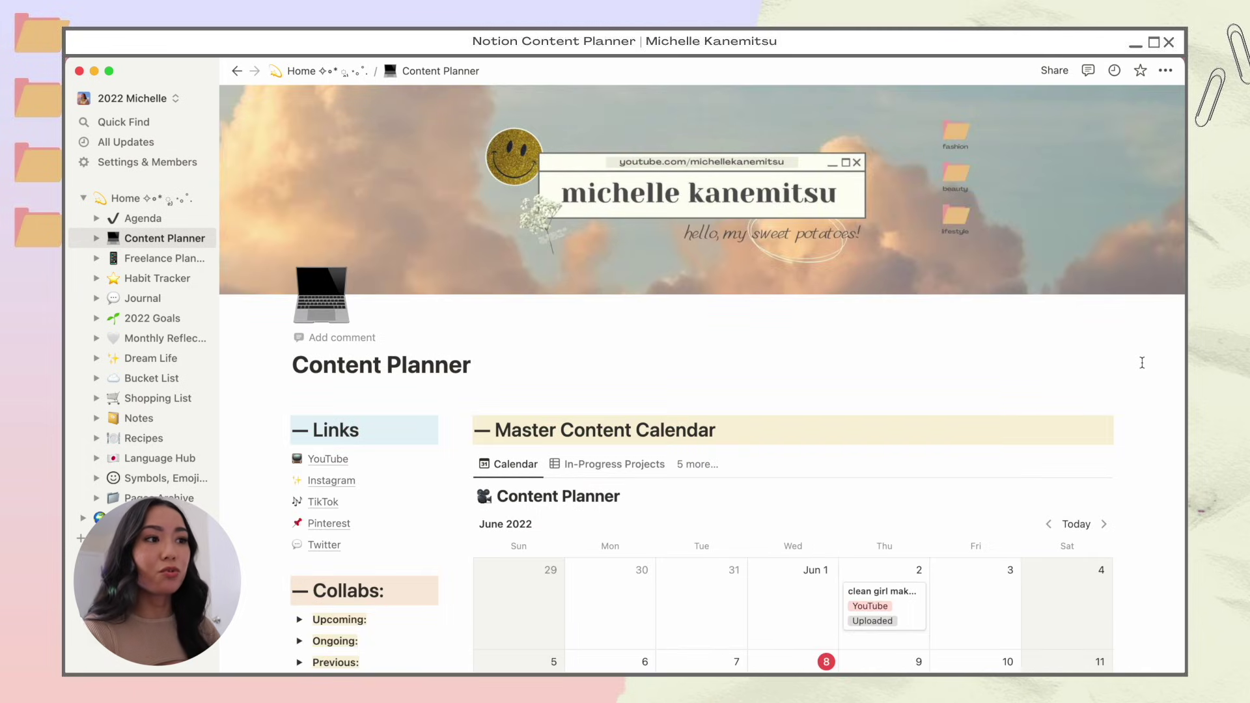
Examine the Master Content Calendar and the ideas tables and calendars in the YouTube and TikTok project trackers.
scroll(1142, 363, "down", 4)
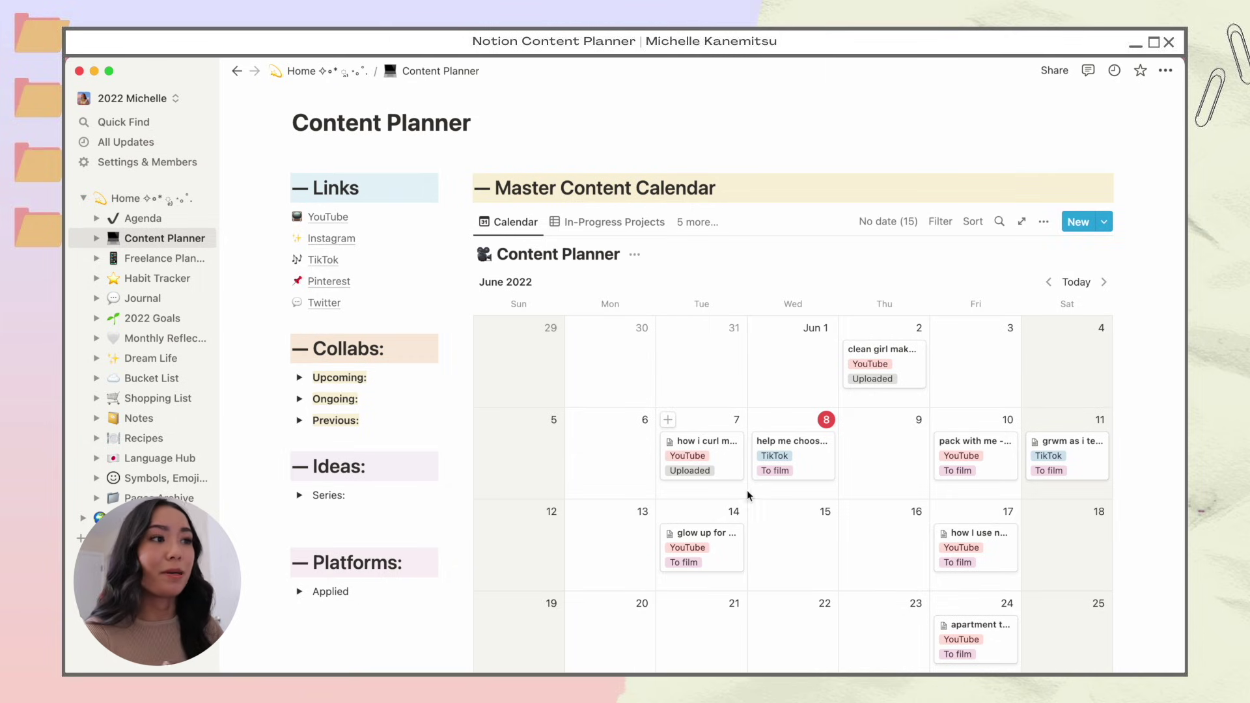
scroll(1145, 394, "down", 2)
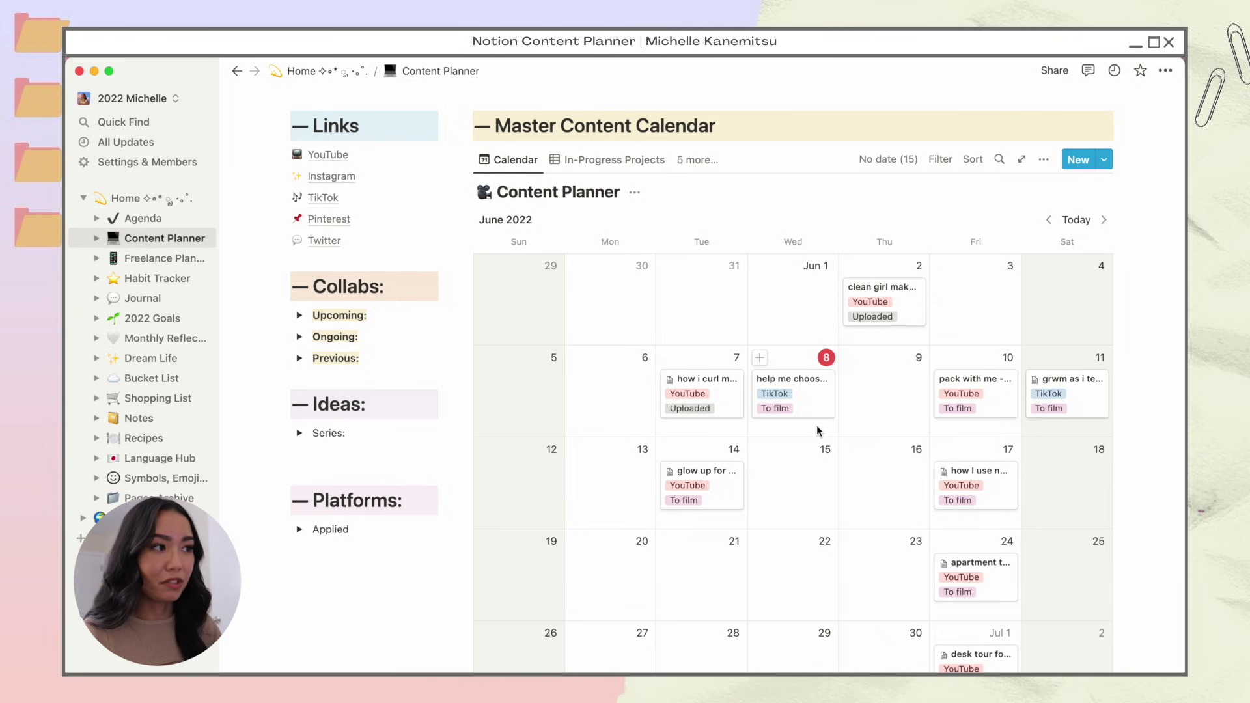
scroll(860, 558, "down", 1)
scroll(879, 477, "down", 10)
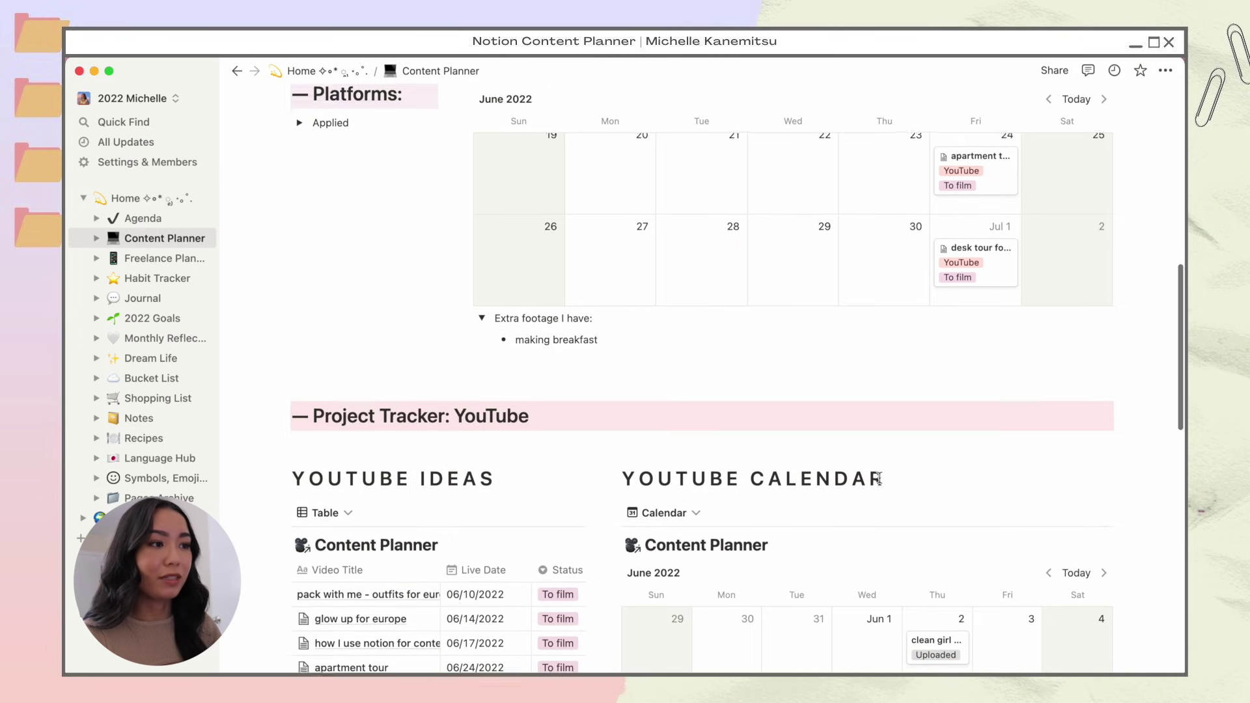
scroll(879, 478, "down", 5)
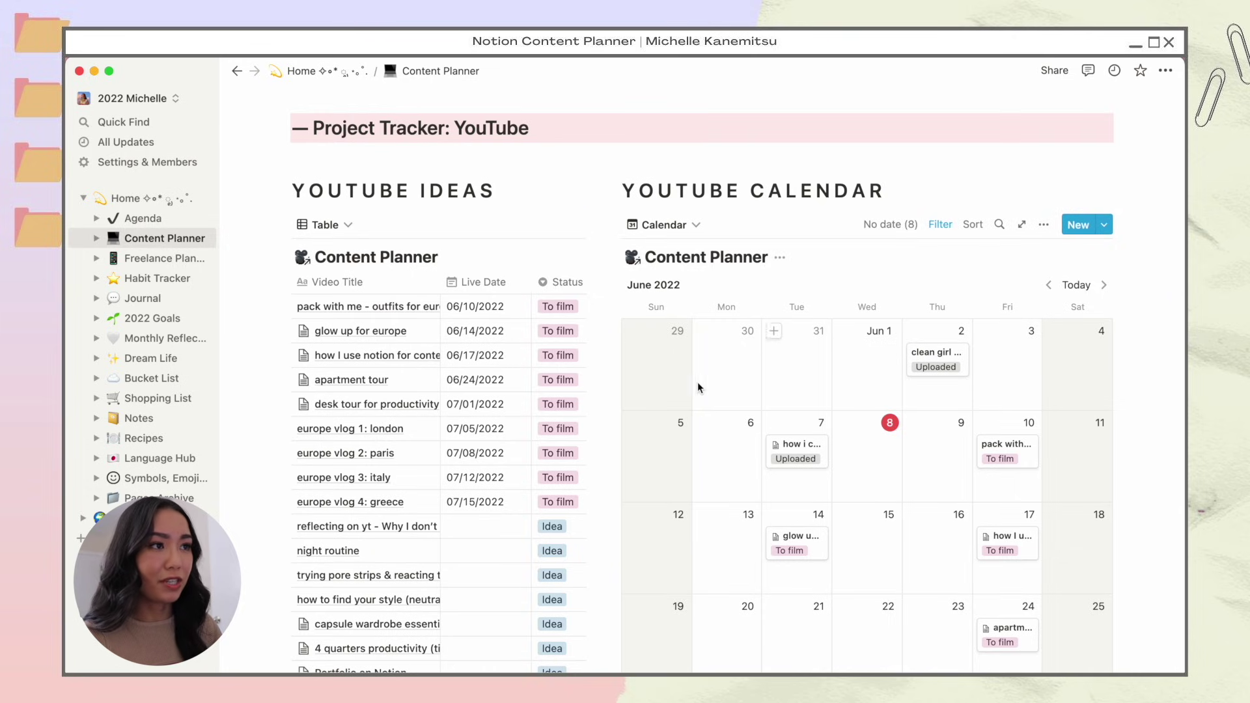
scroll(614, 524, "down", 10)
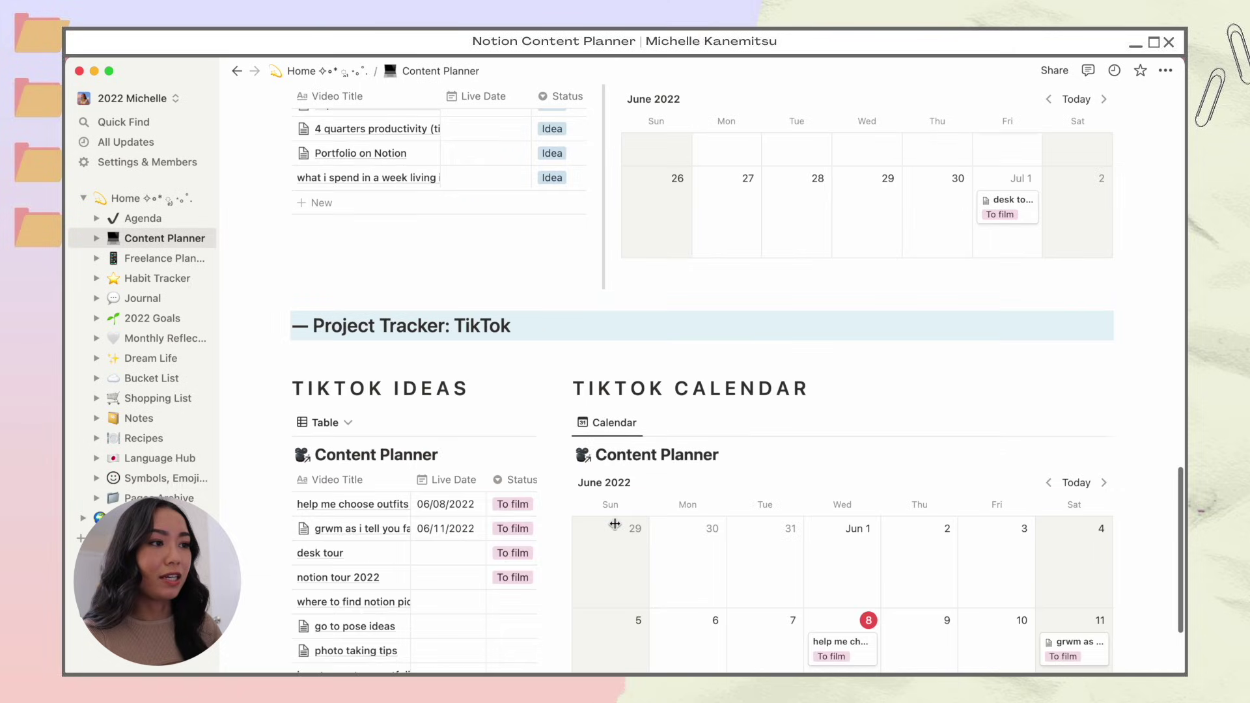
scroll(614, 524, "down", 3)
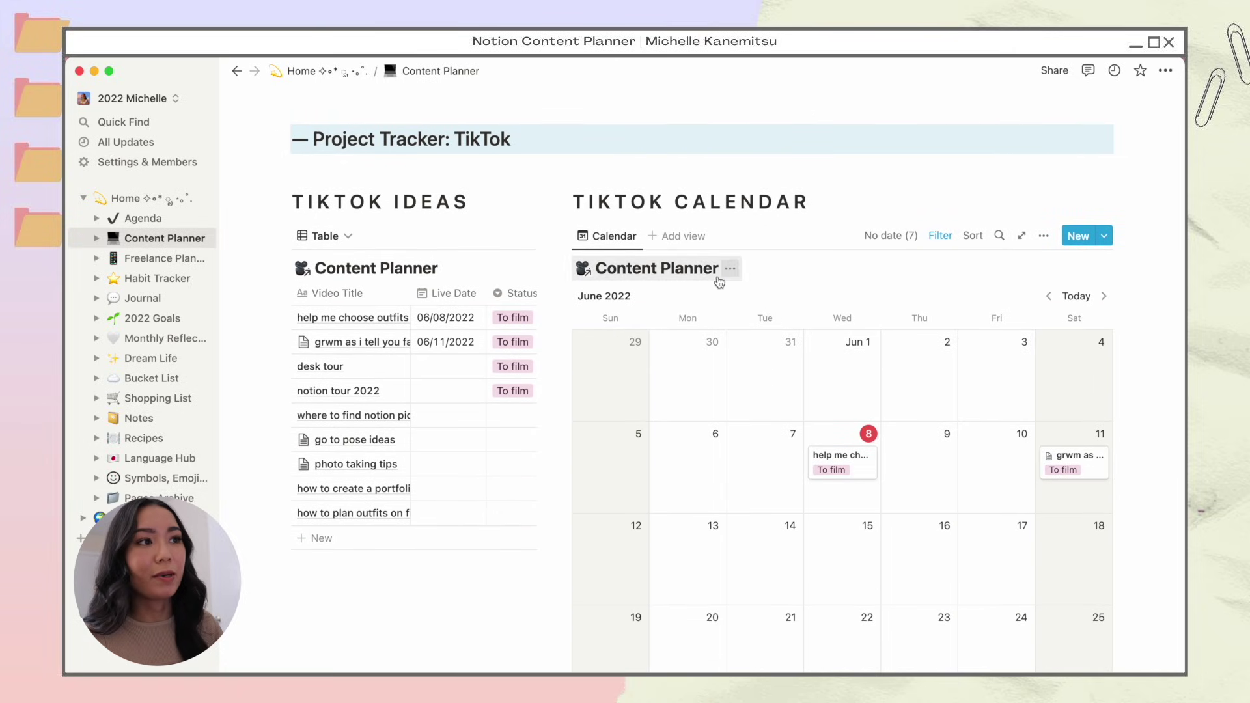
scroll(873, 437, "up", 12)
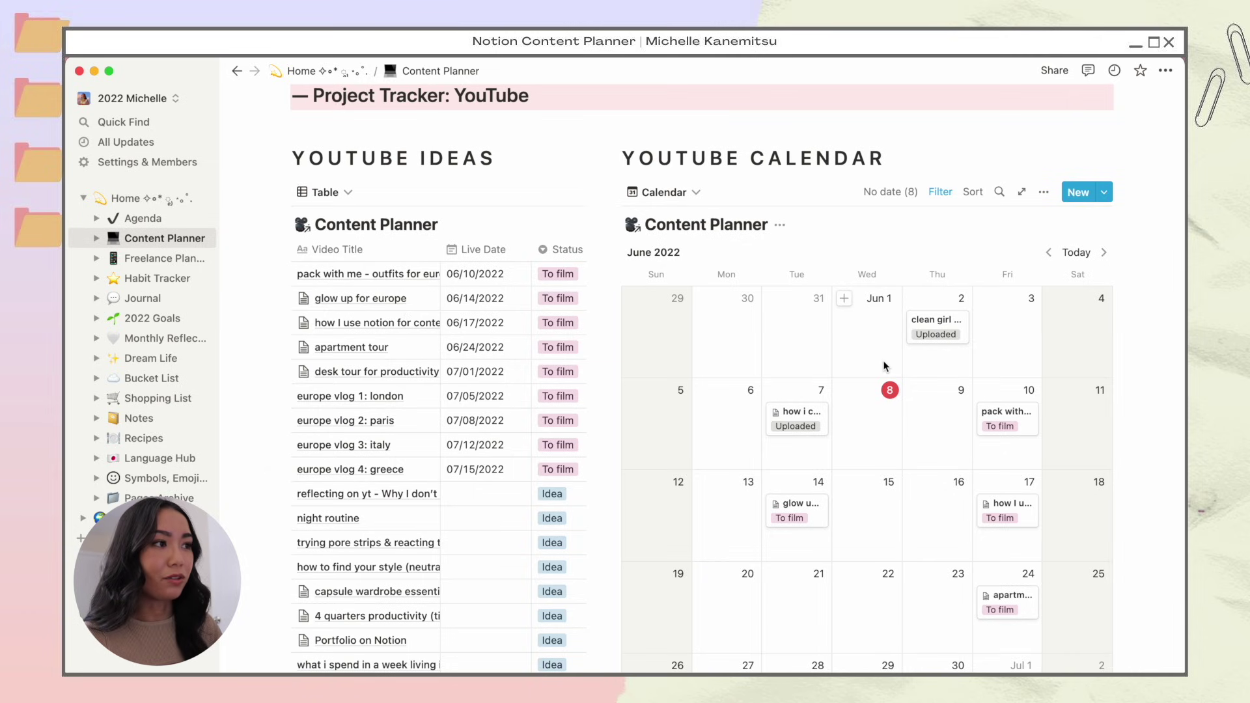
scroll(893, 491, "down", 2)
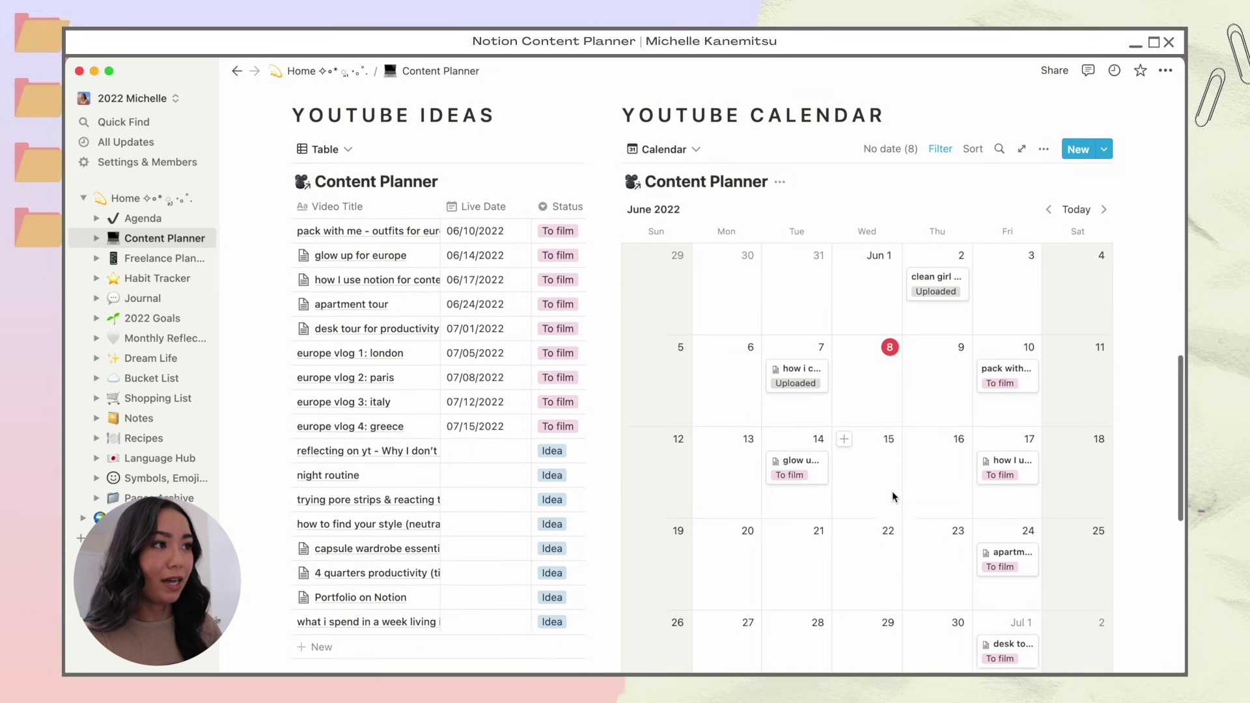
scroll(892, 491, "up", 1)
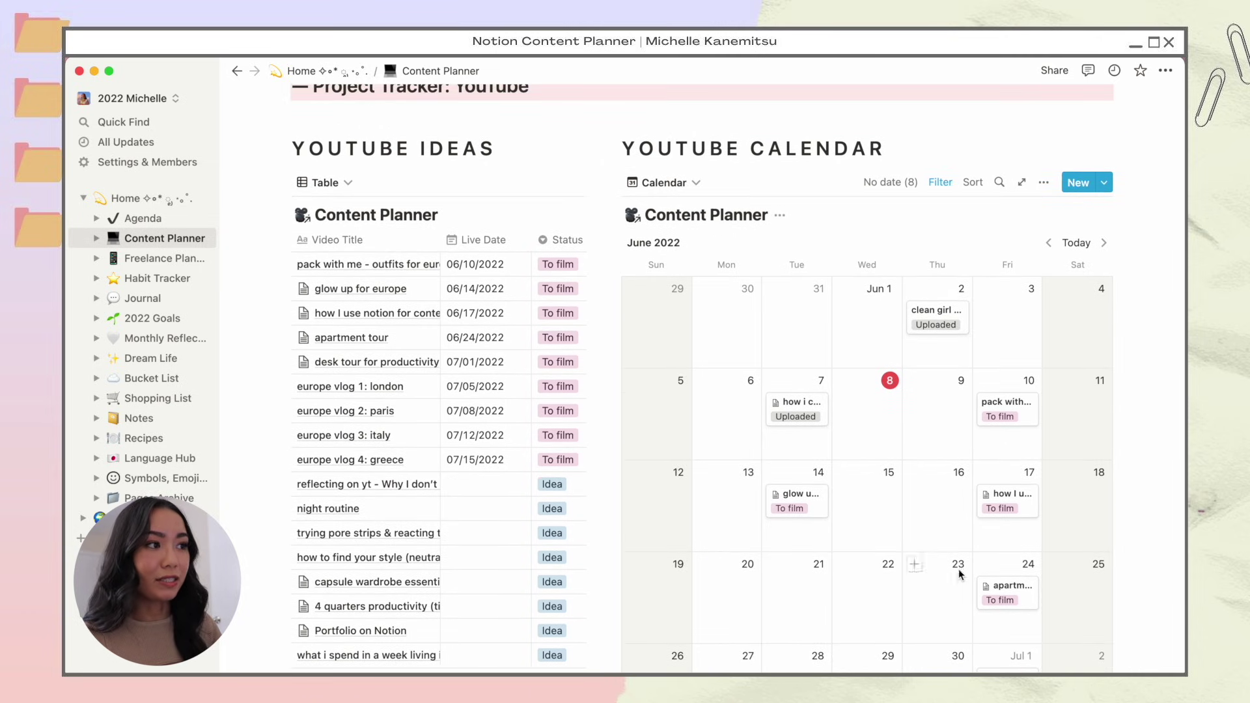
scroll(886, 521, "up", 10)
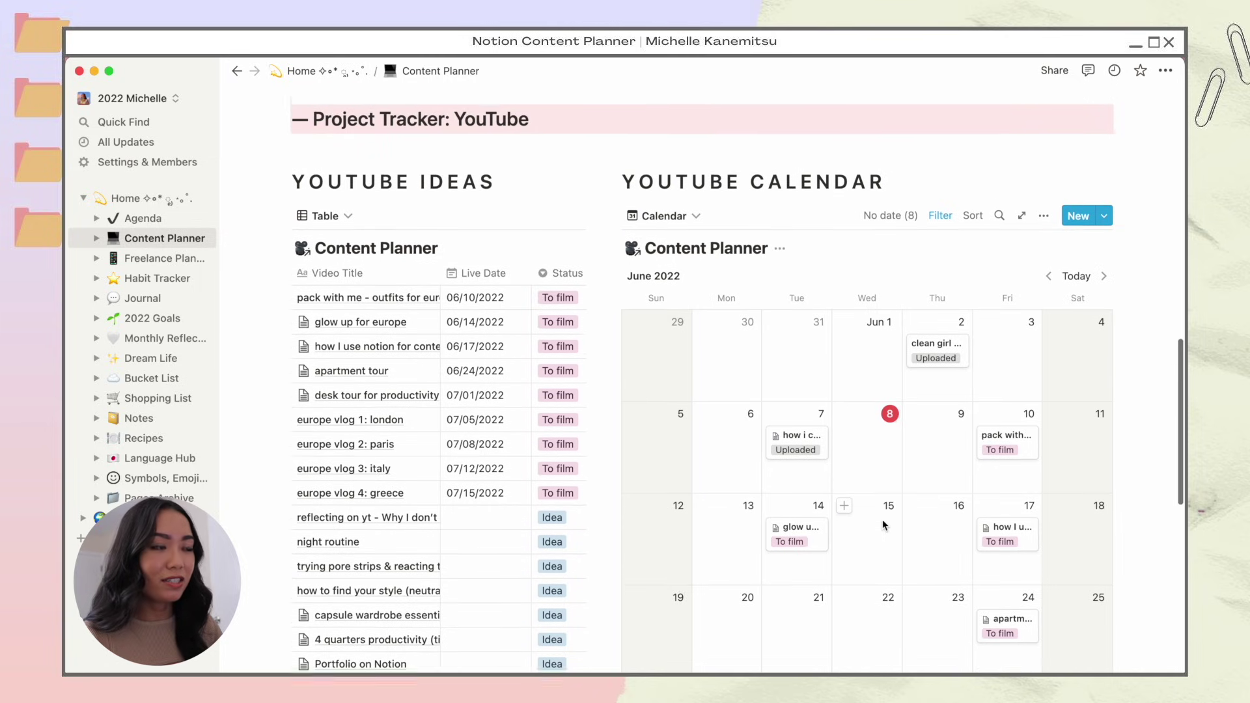
scroll(882, 520, "up", 1)
scroll(875, 508, "down", 10)
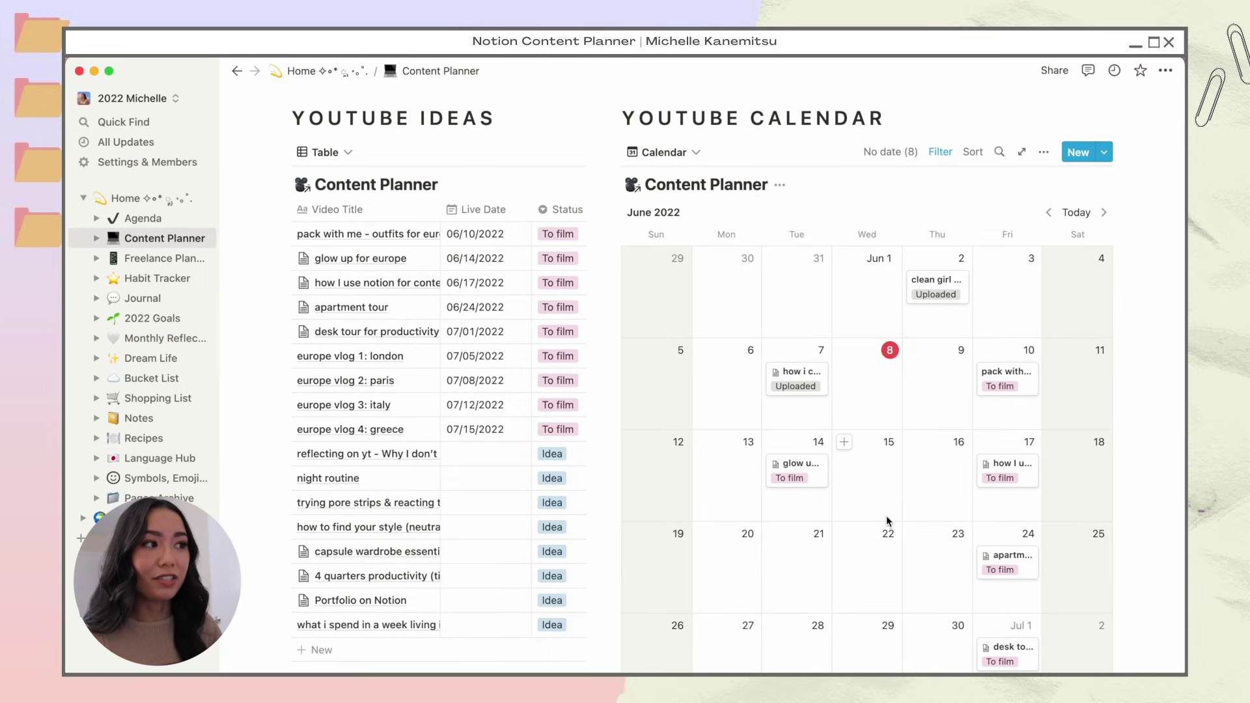
Compare the entries in the Master Content Calendar with those in the separate YouTube and TikTok calendars.
scroll(886, 515, "up", 15)
scroll(887, 516, "down", 5)
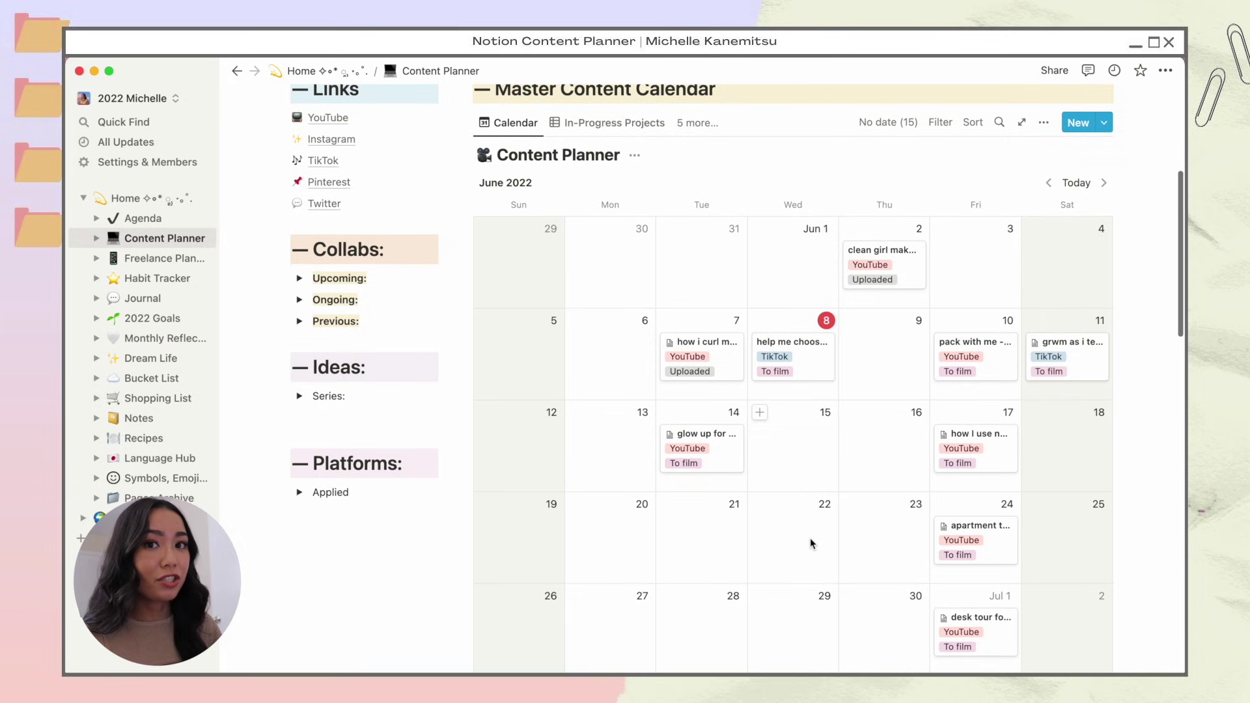
scroll(810, 538, "down", 10)
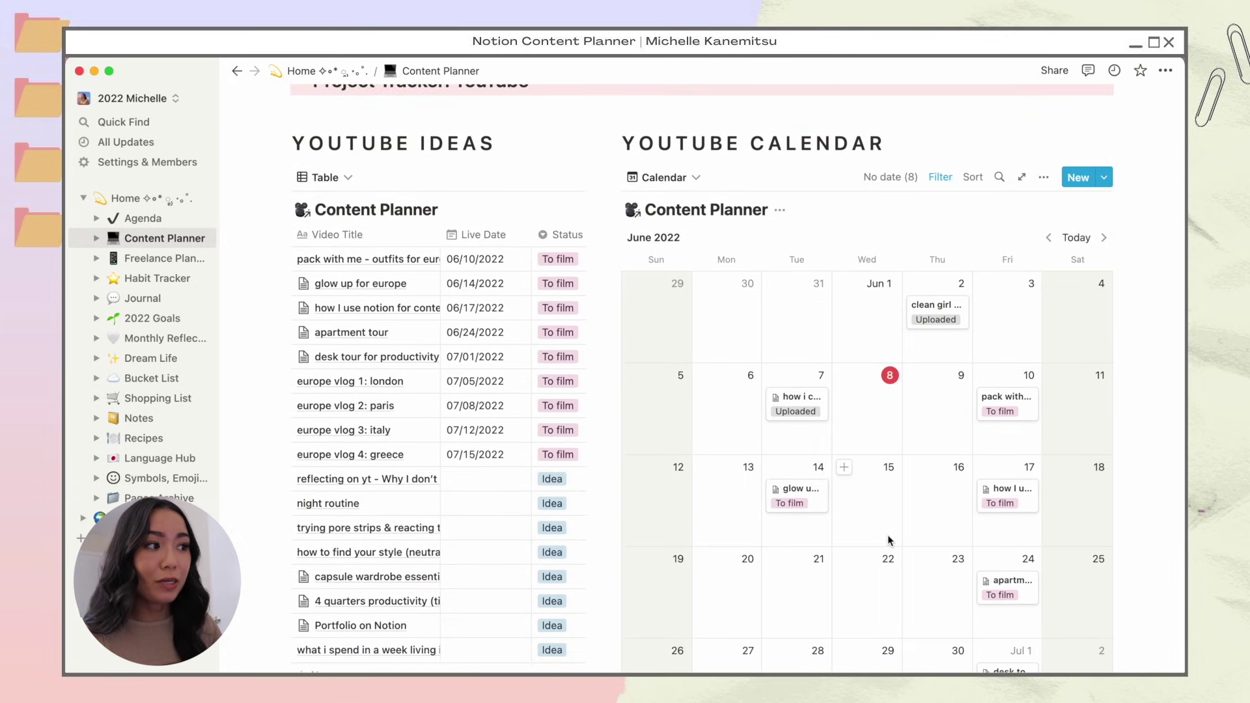
scroll(888, 534, "up", 10)
scroll(888, 540, "up", 1)
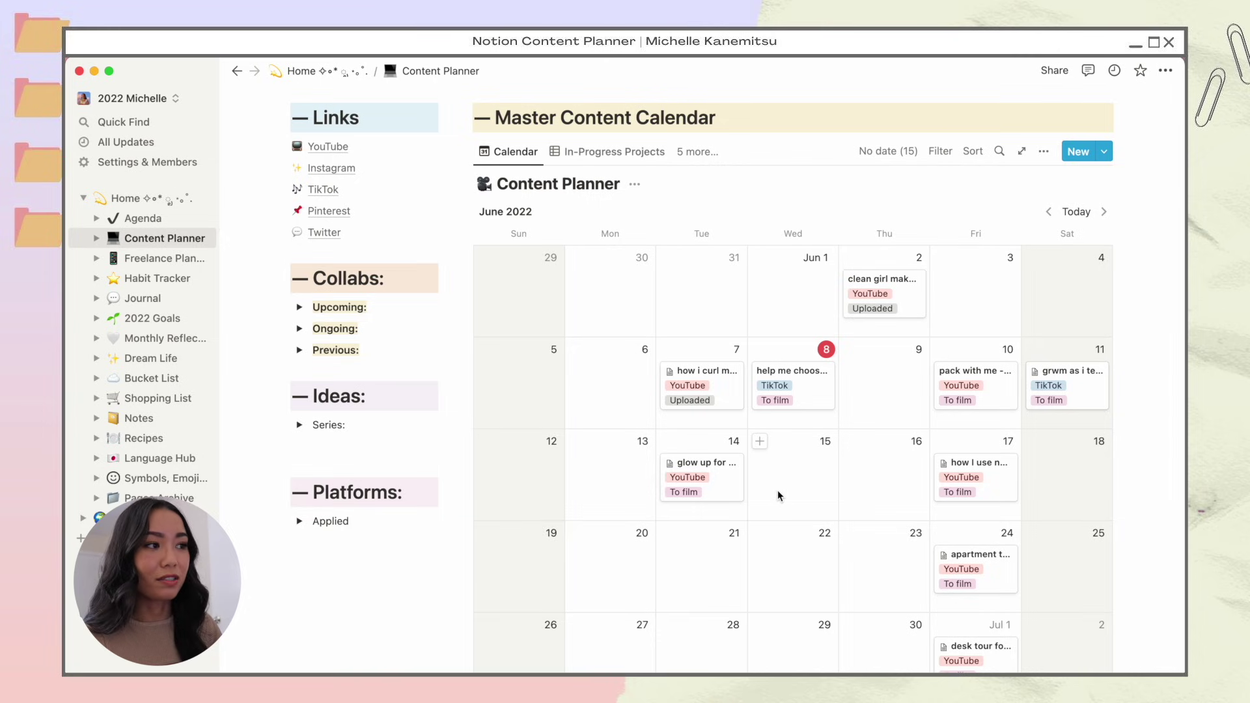
scroll(779, 496, "down", 15)
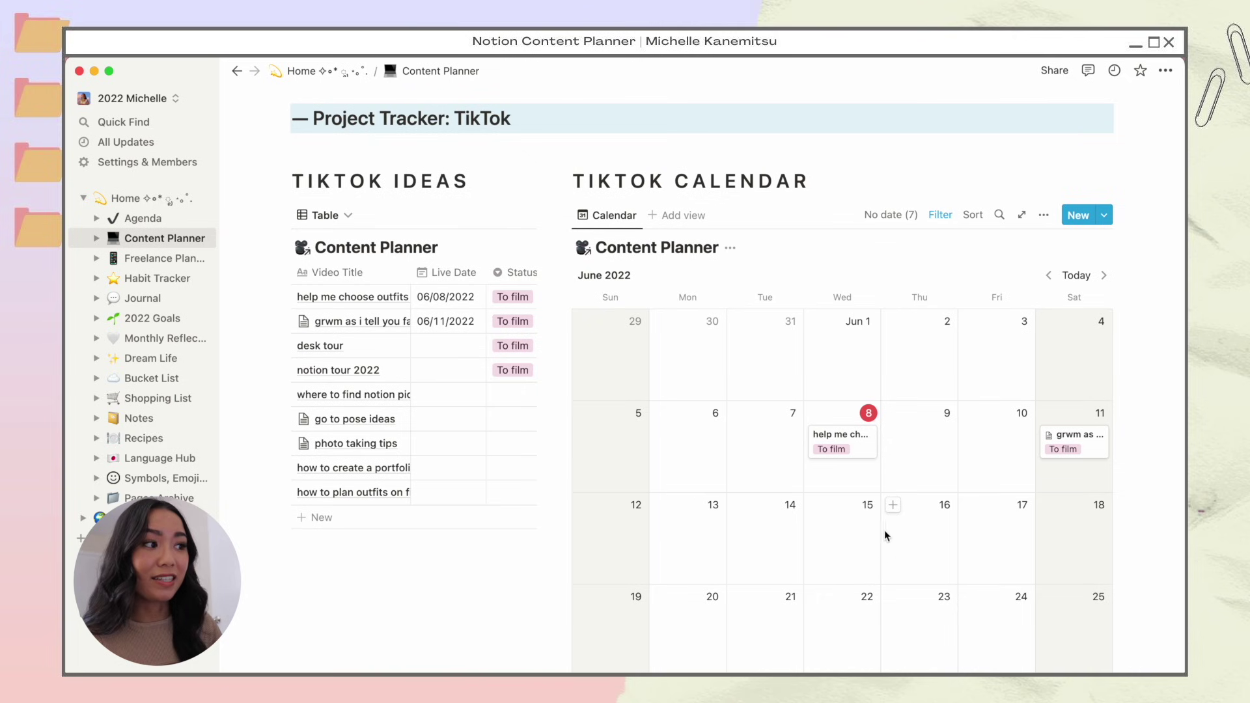
scroll(873, 564, "up", 15)
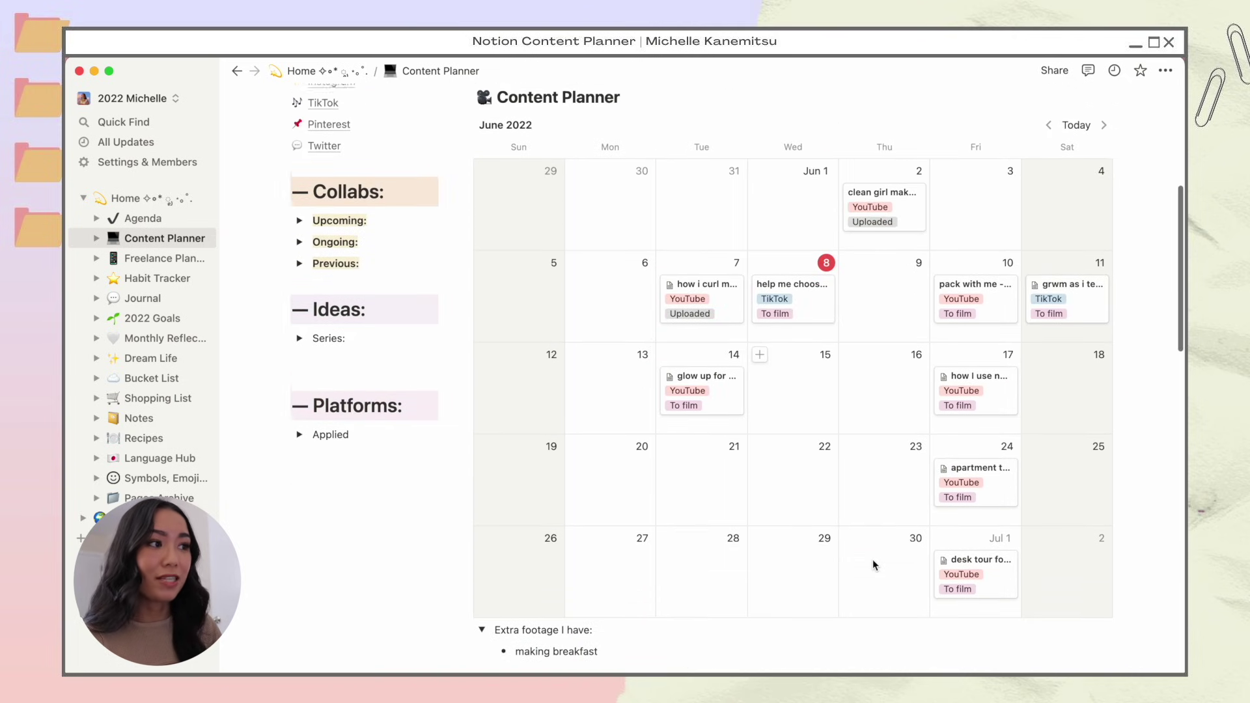
scroll(893, 514, "down", 15)
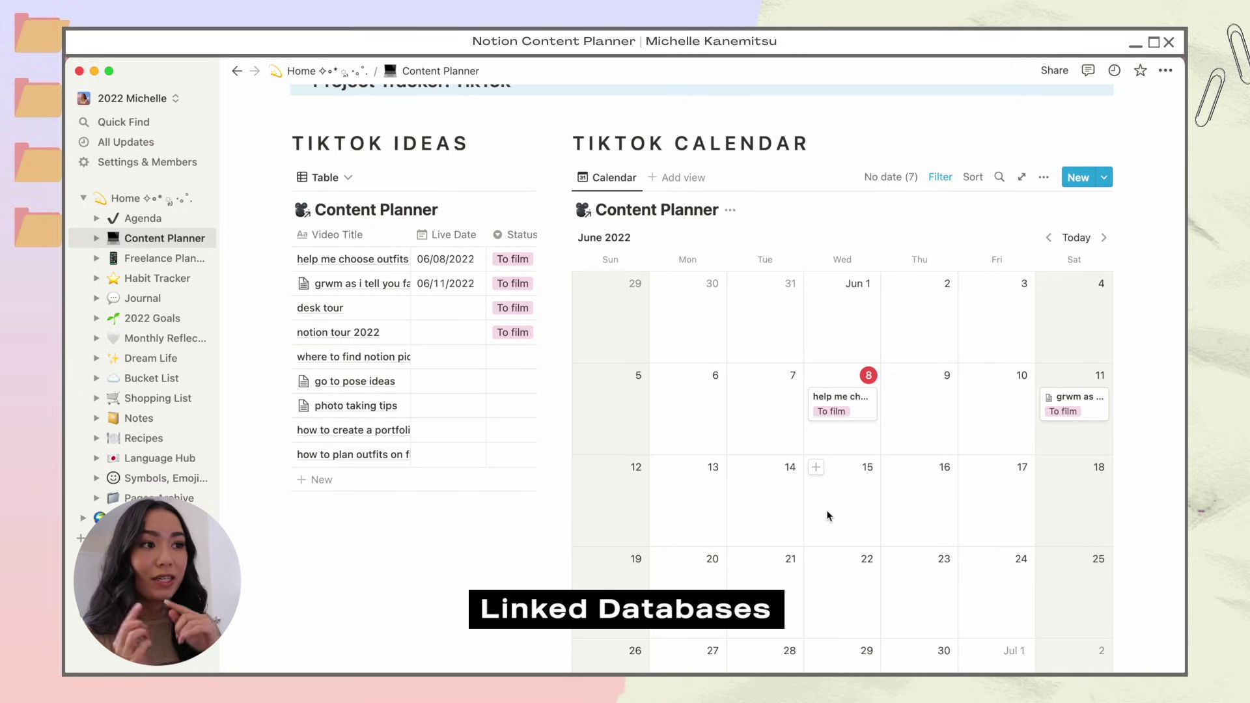
Open the "pack with me - outfits for europe" entry on June 10 in the YouTube calendar and delete it.
scroll(827, 512, "up", 7)
scroll(839, 514, "up", 5)
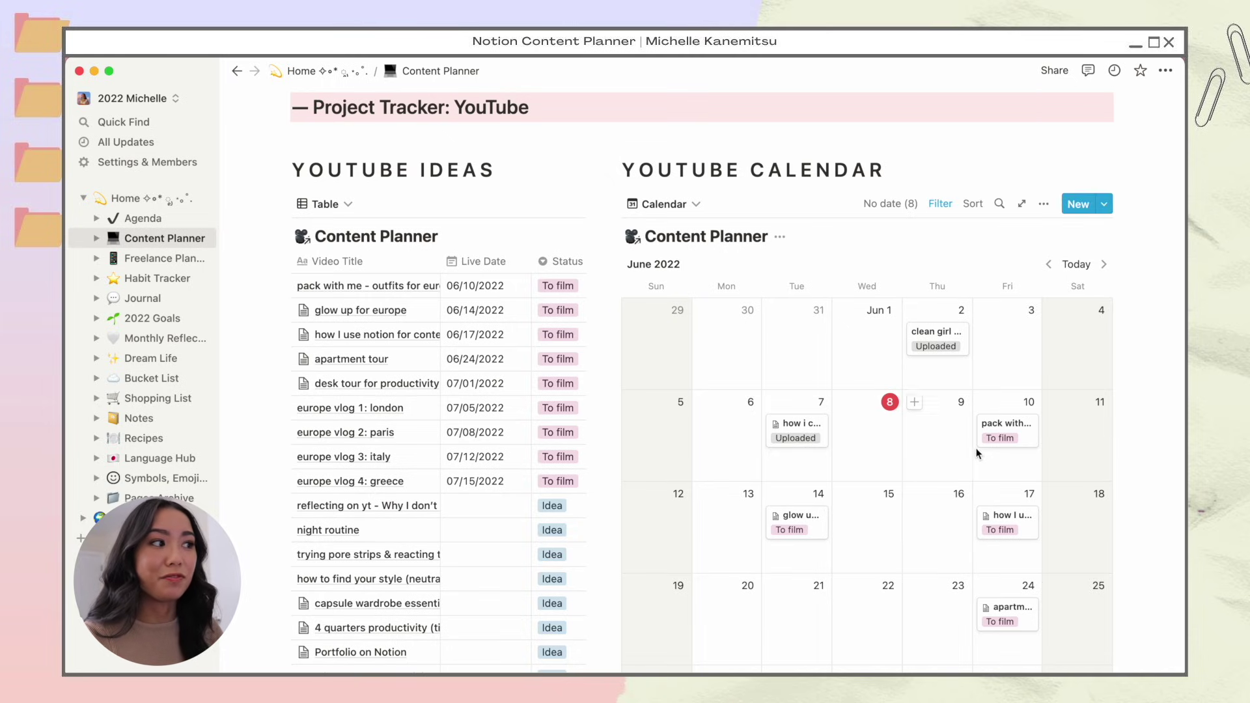
left_click(1000, 433)
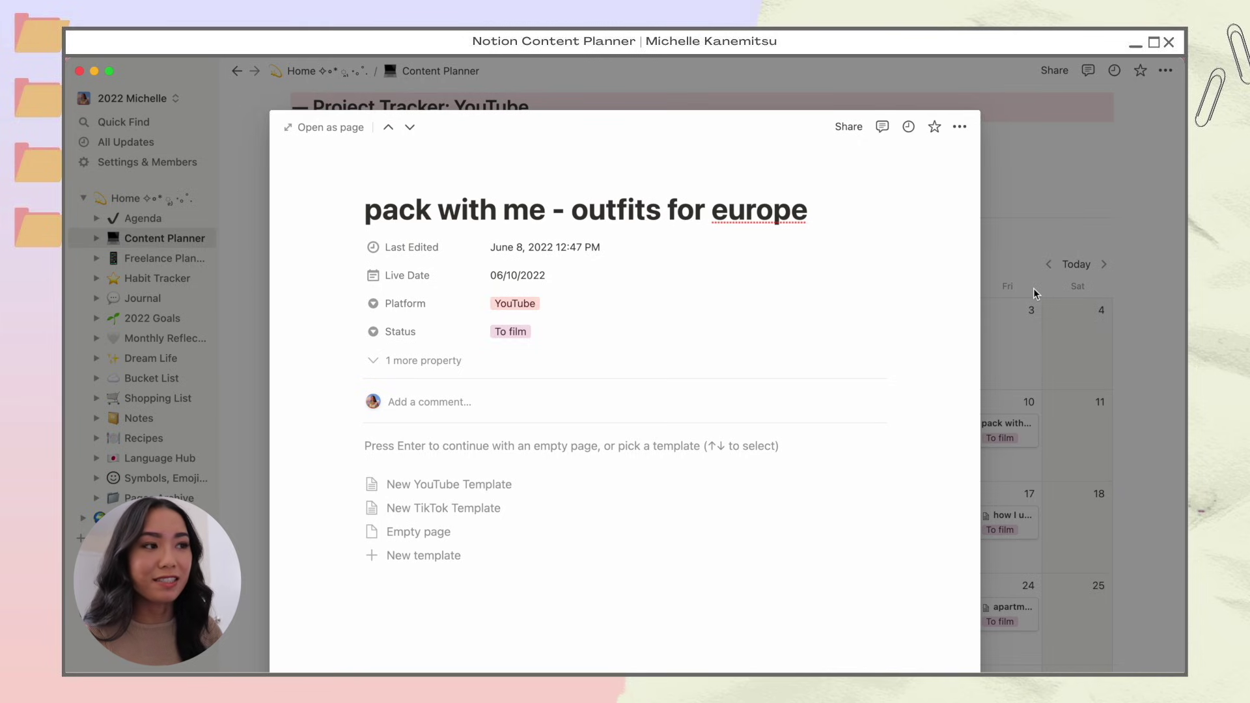
left_click(960, 126)
left_click(924, 467)
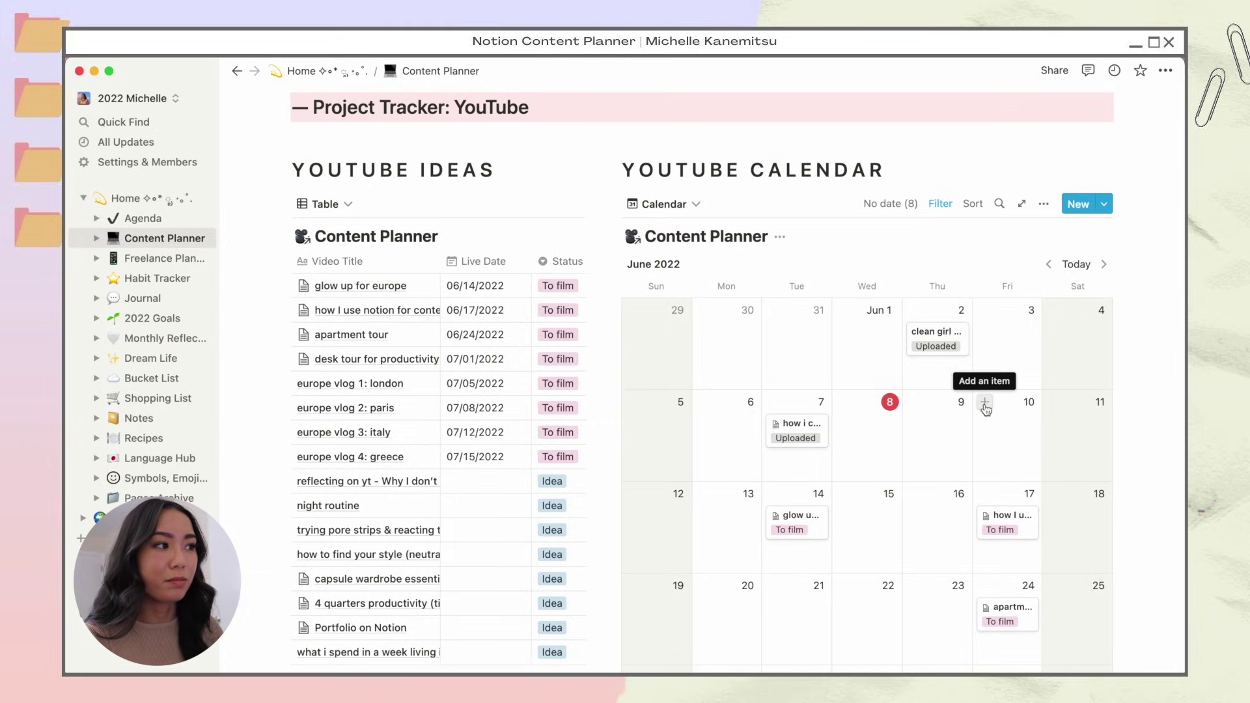
Add a new item on June 10 in the YouTube calendar titled "pack with me - outfits for europe".
left_click(986, 403)
type("pack with me - outfits for eur")
key("BackSpace")
key("BackSpace")
key("BackSpace")
type("outfits for europe")
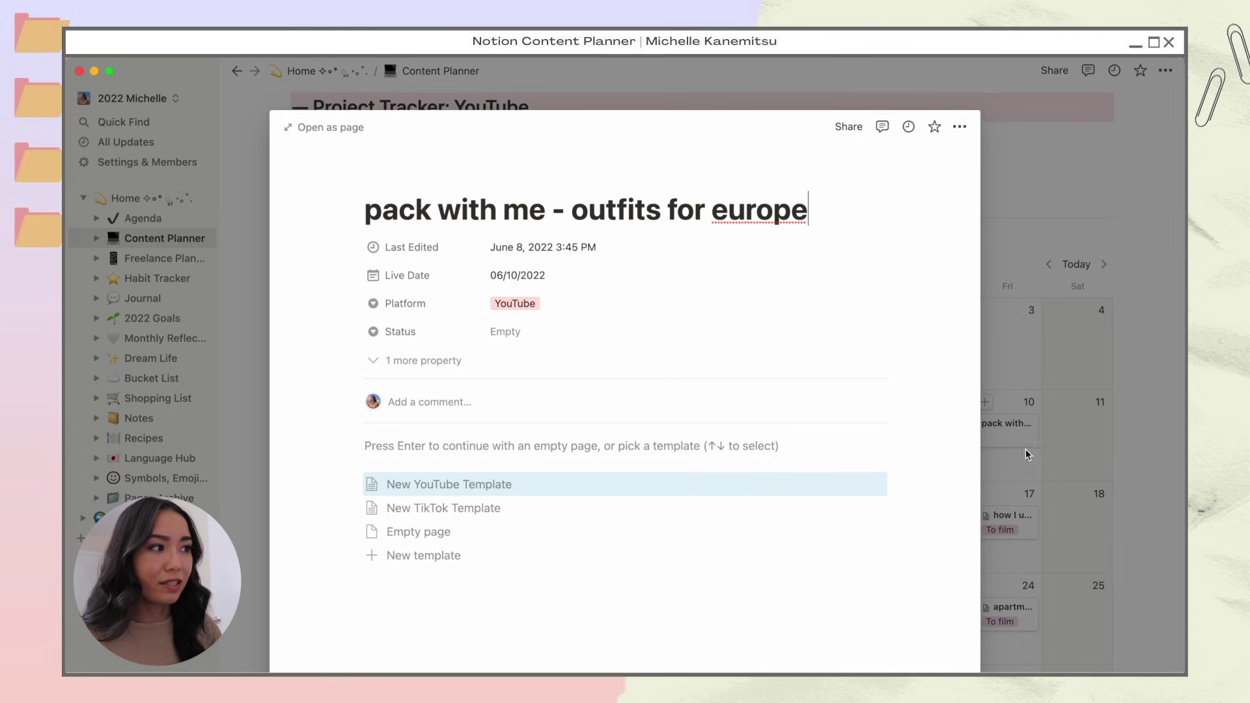
Check the new entry's Platform options, set its Status to To film, and review the other status choices.
left_click(530, 303)
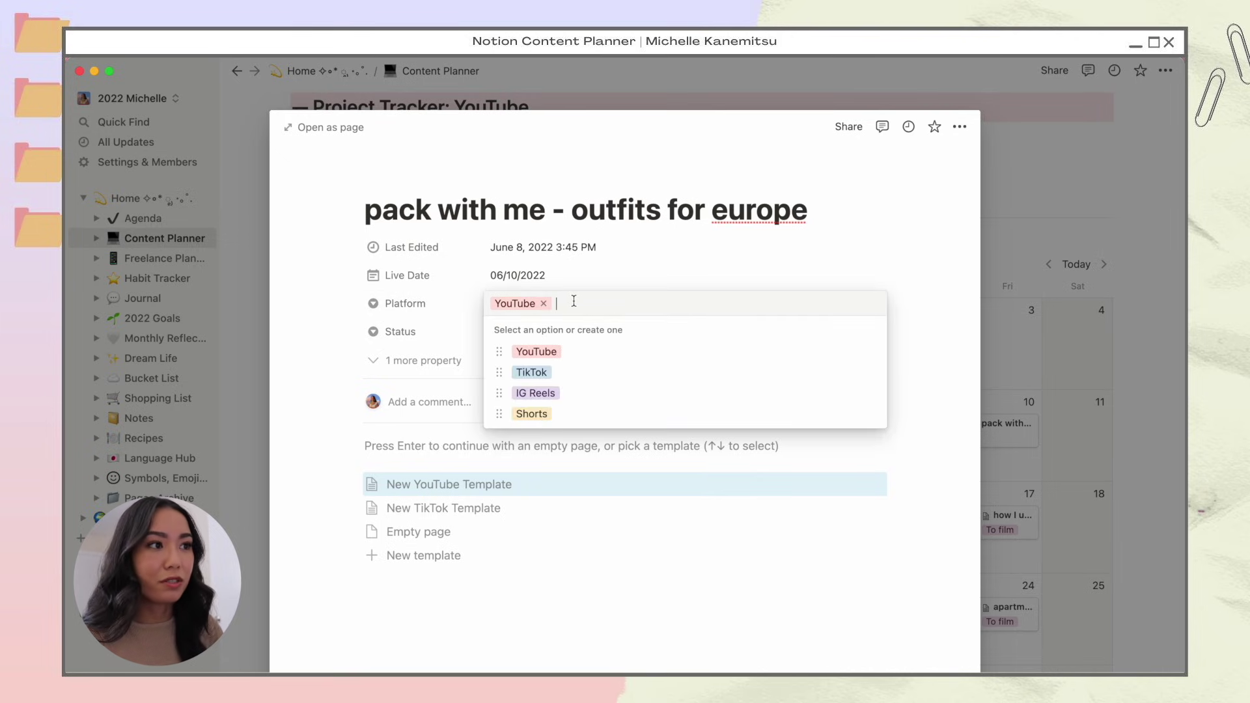
key("Escape")
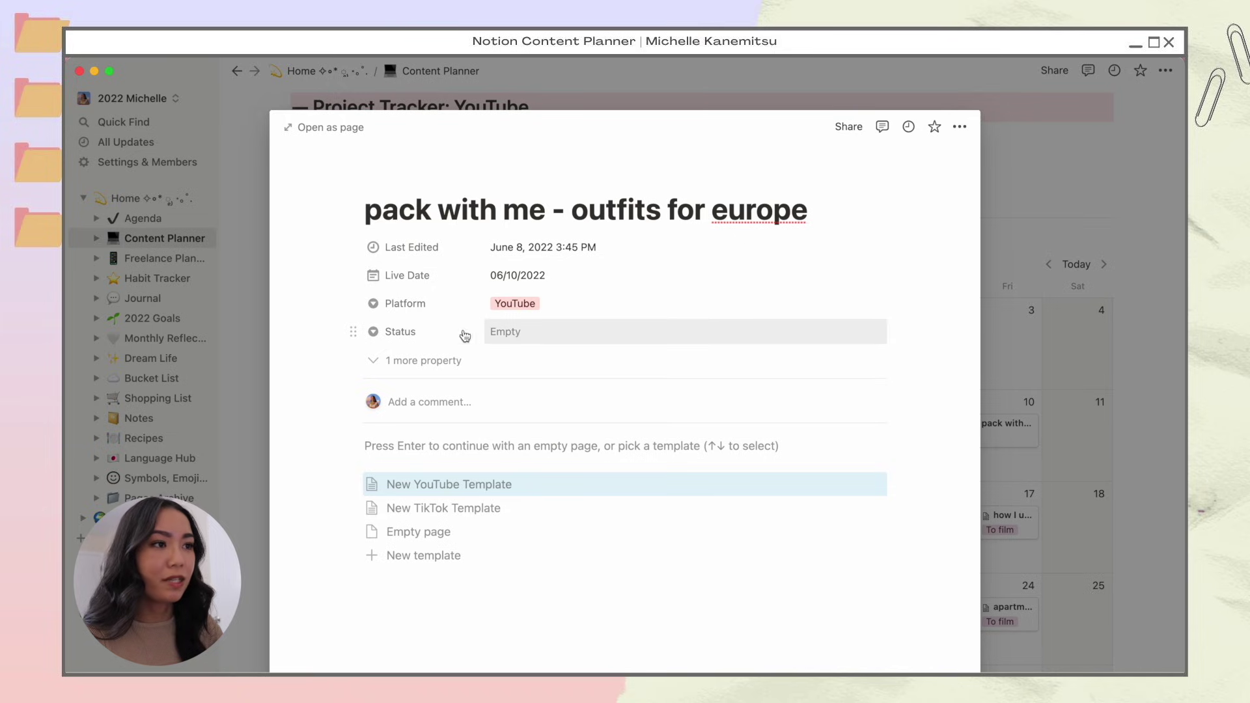
left_click(540, 334)
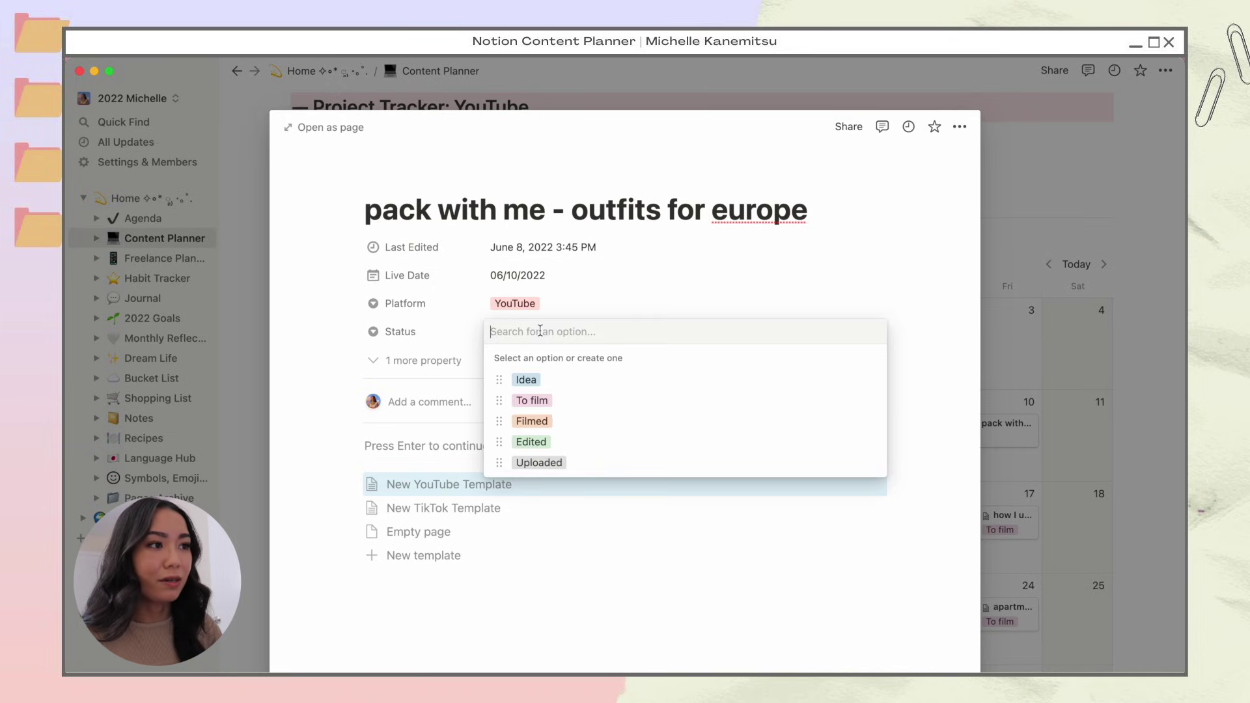
left_click(566, 408)
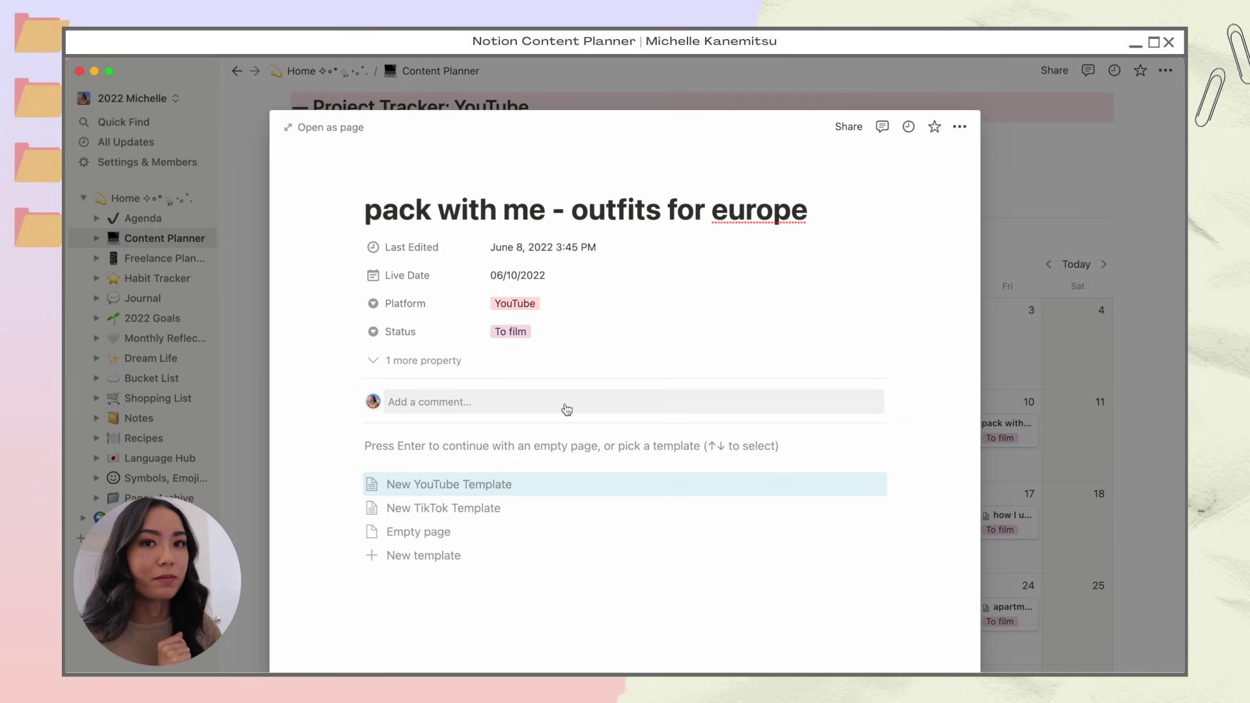
left_click(544, 331)
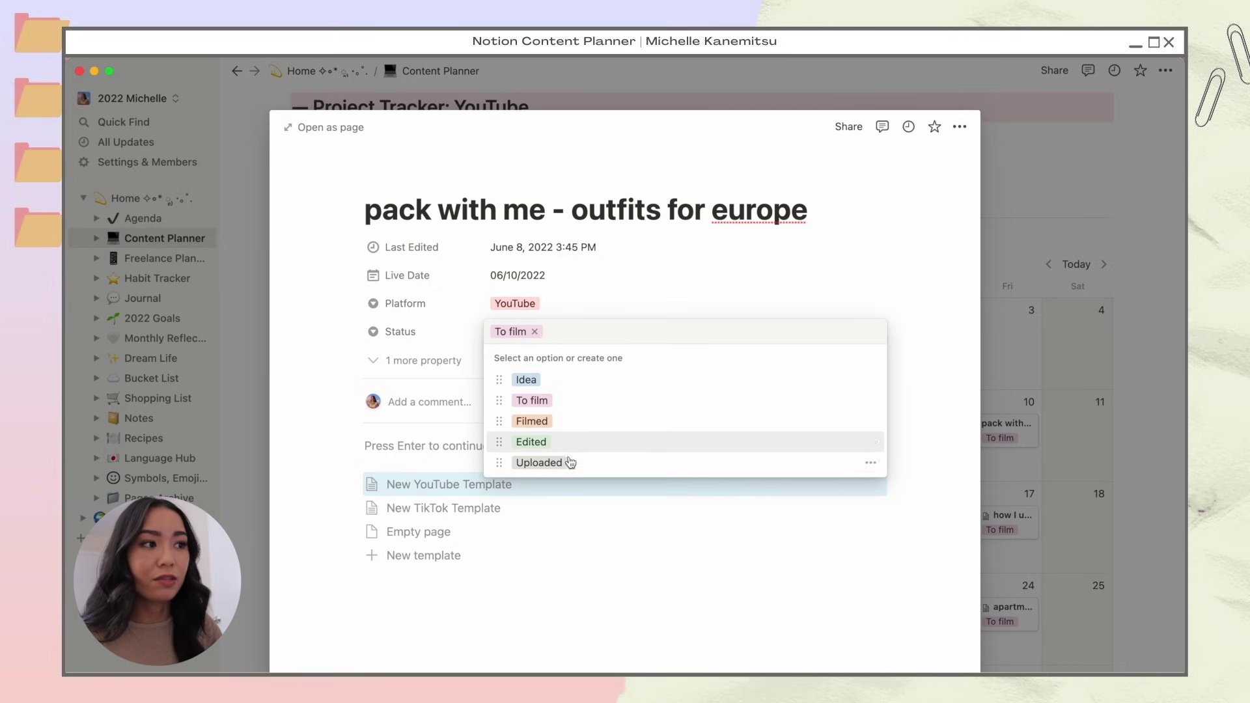
left_click(564, 576)
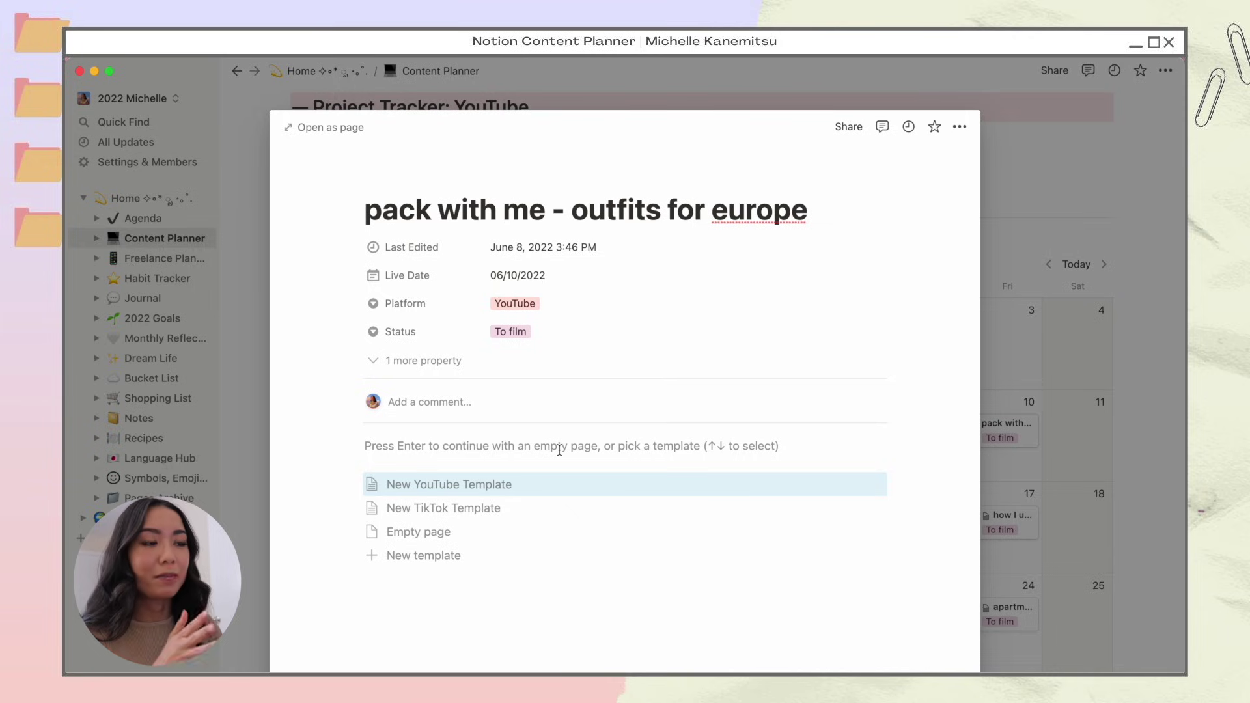
Apply the New YouTube Template to the entry, look over its sections, and clear the template content from the page.
left_click(508, 484)
scroll(504, 485, "down", 5)
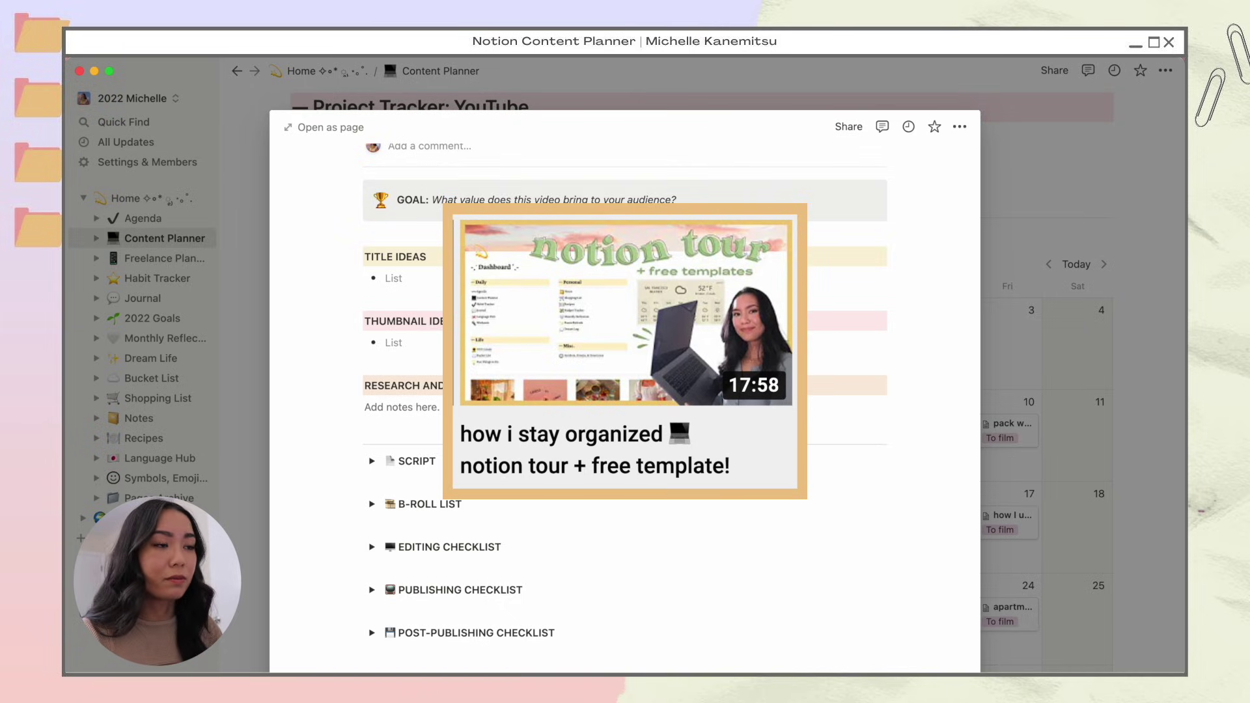
scroll(508, 354, "up", 2)
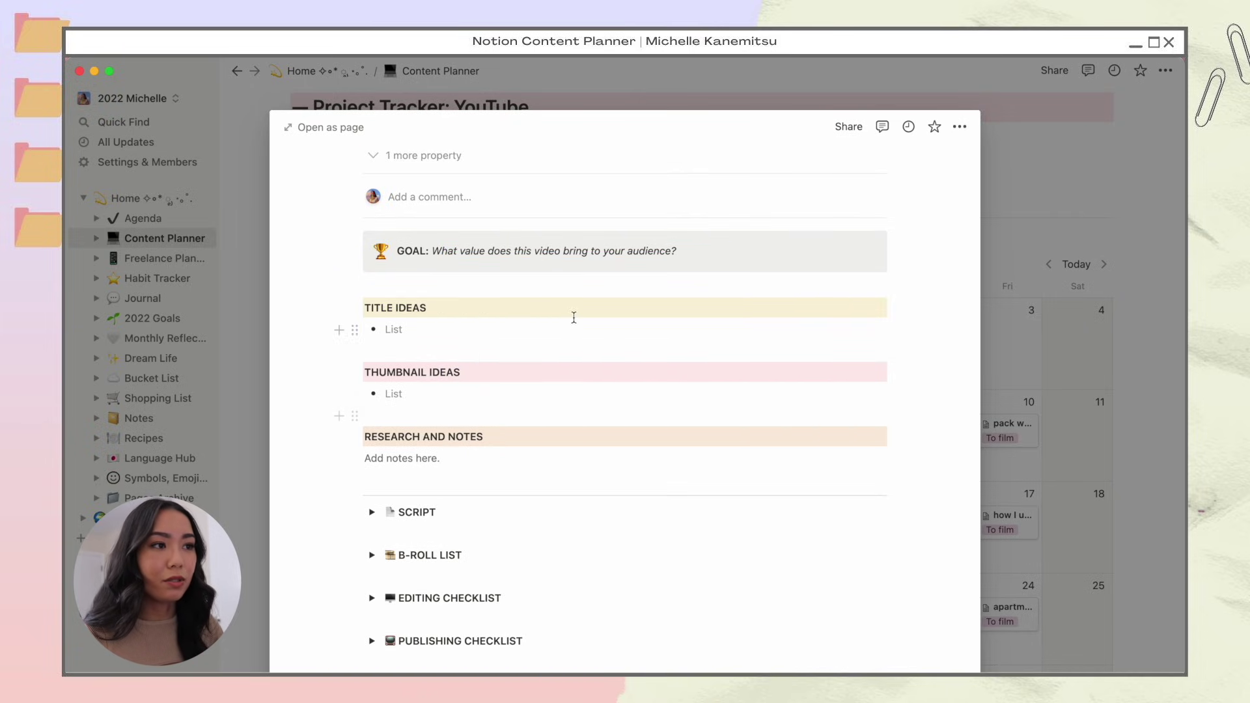
left_click(415, 392)
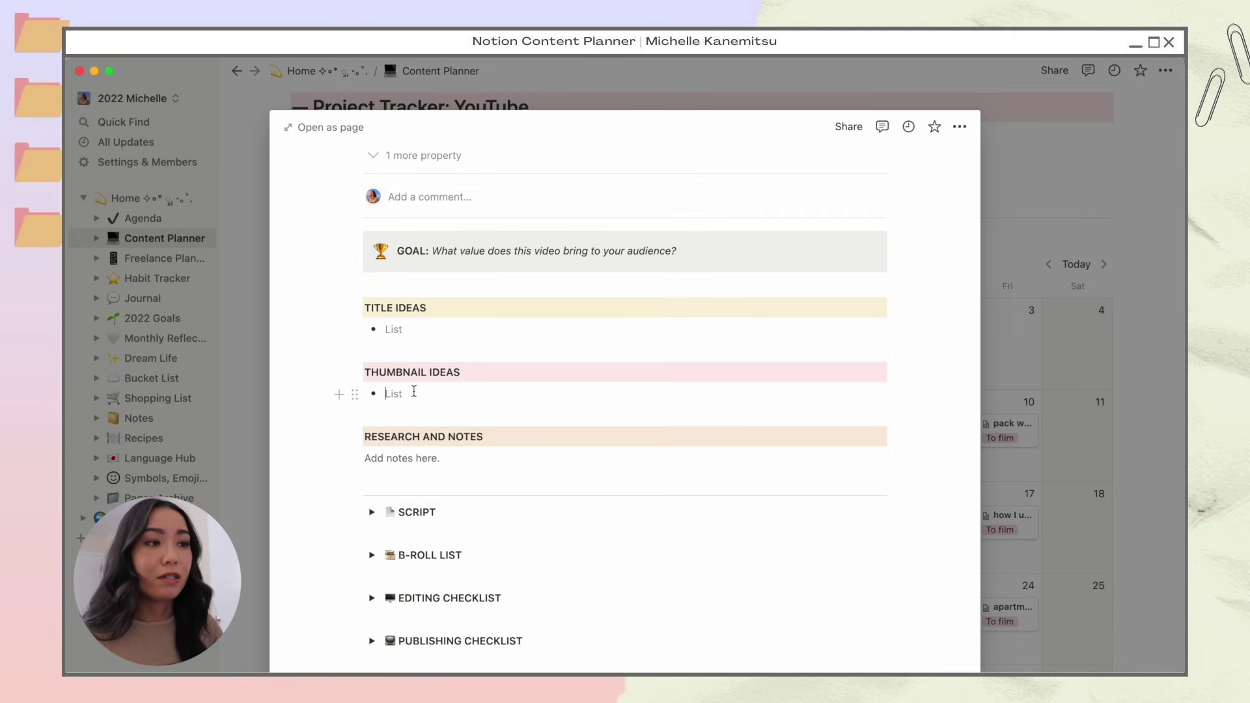
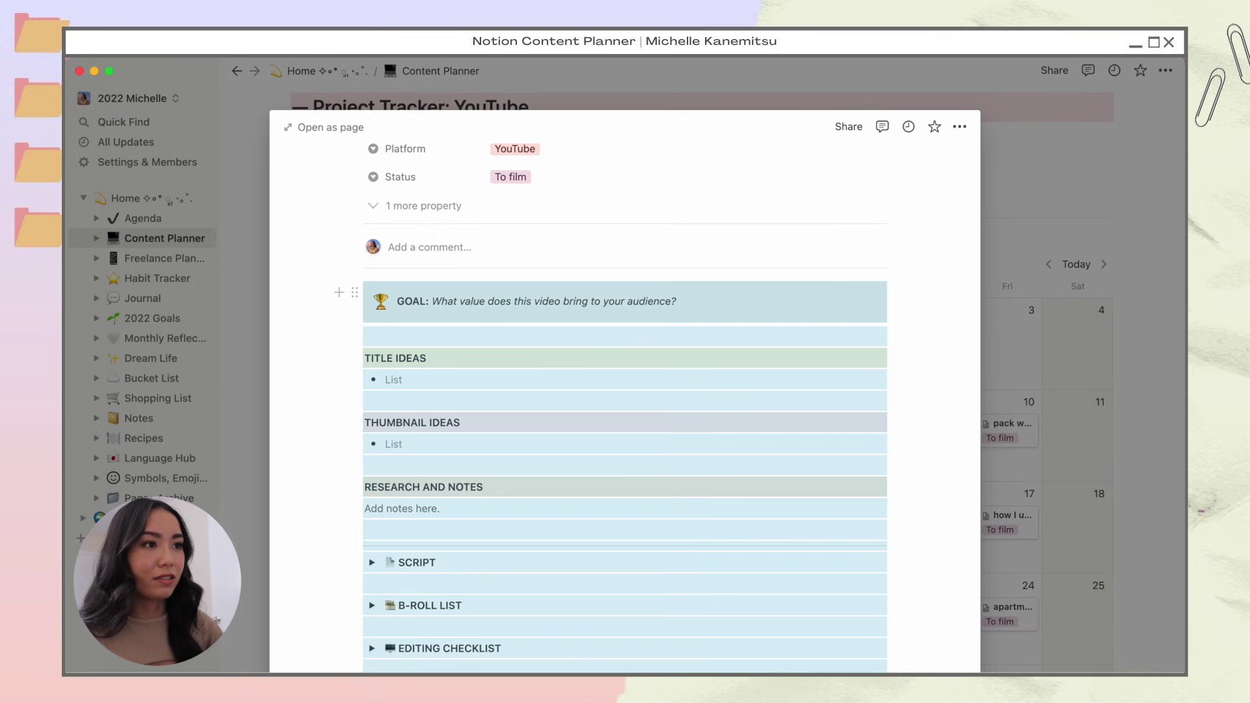
key("BackSpace")
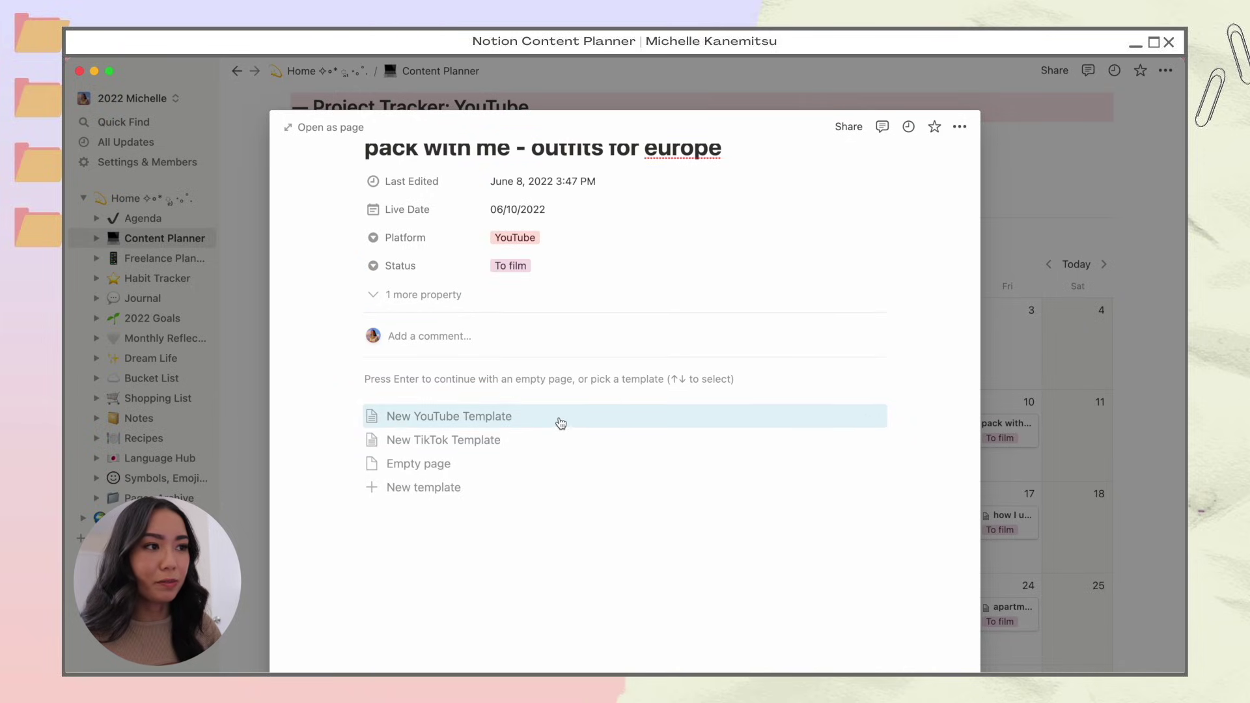
Open the New YouTube Template for editing, review its properties and sections, and return to the "pack with me" entry.
left_click(874, 417)
left_click(930, 395)
scroll(708, 523, "down", 5)
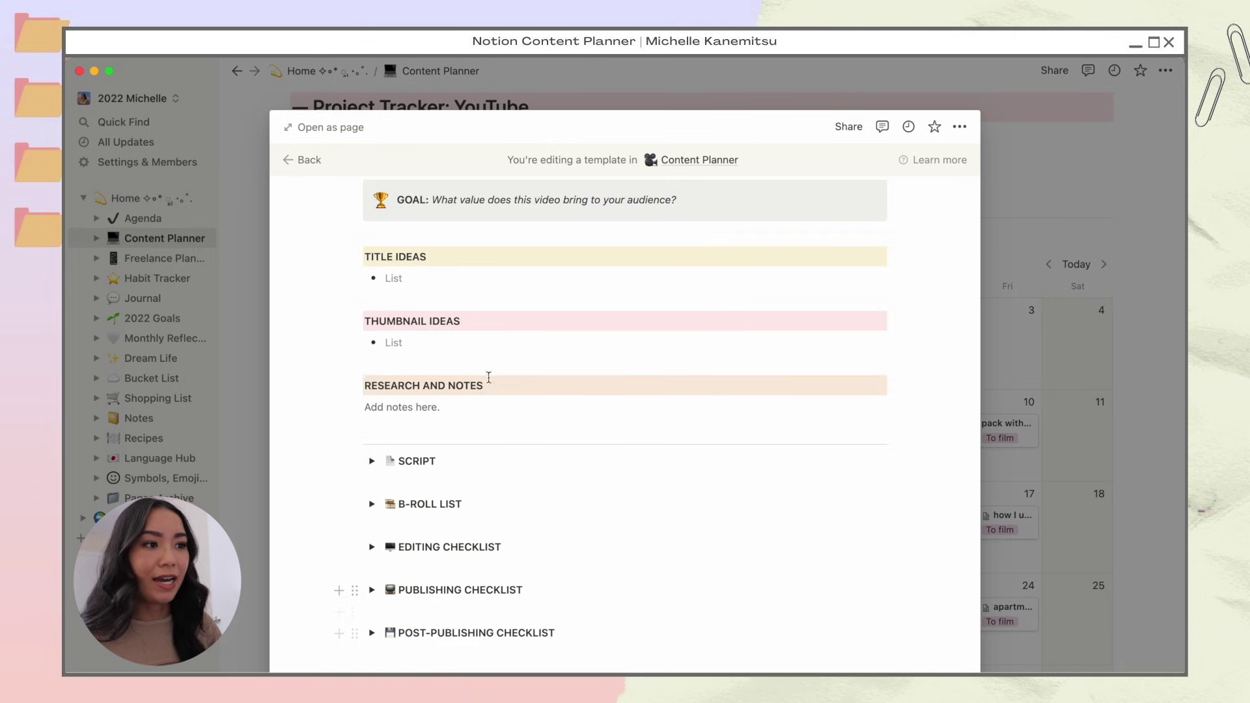
scroll(619, 493, "up", 5)
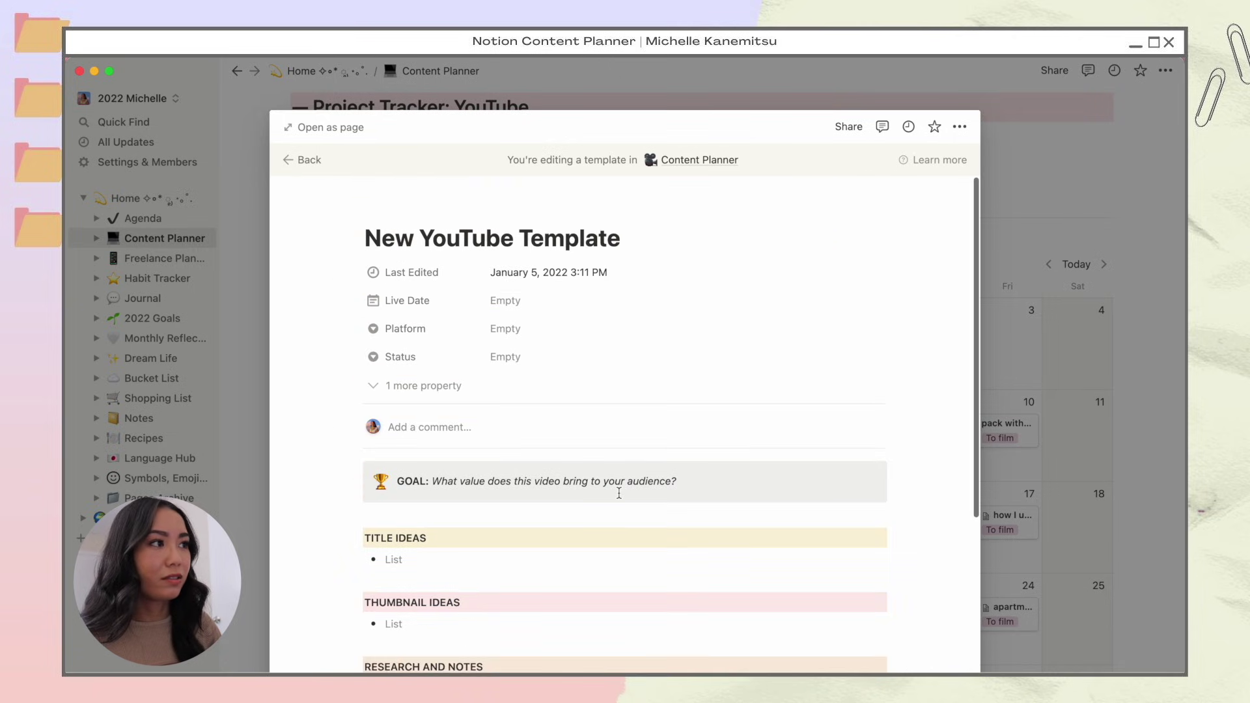
left_click(299, 160)
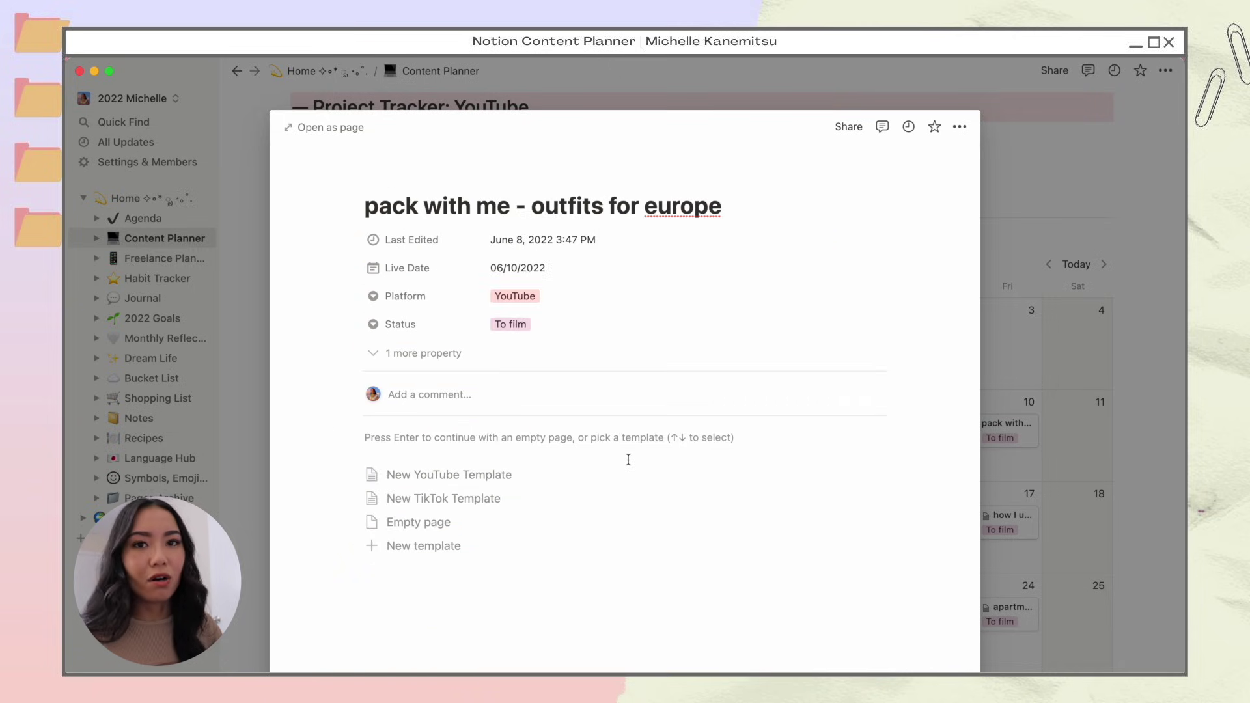
Apply the New YouTube Template and replace the Research and Notes placeholder with the bullets "green dress" and "tan trousers".
left_click(539, 474)
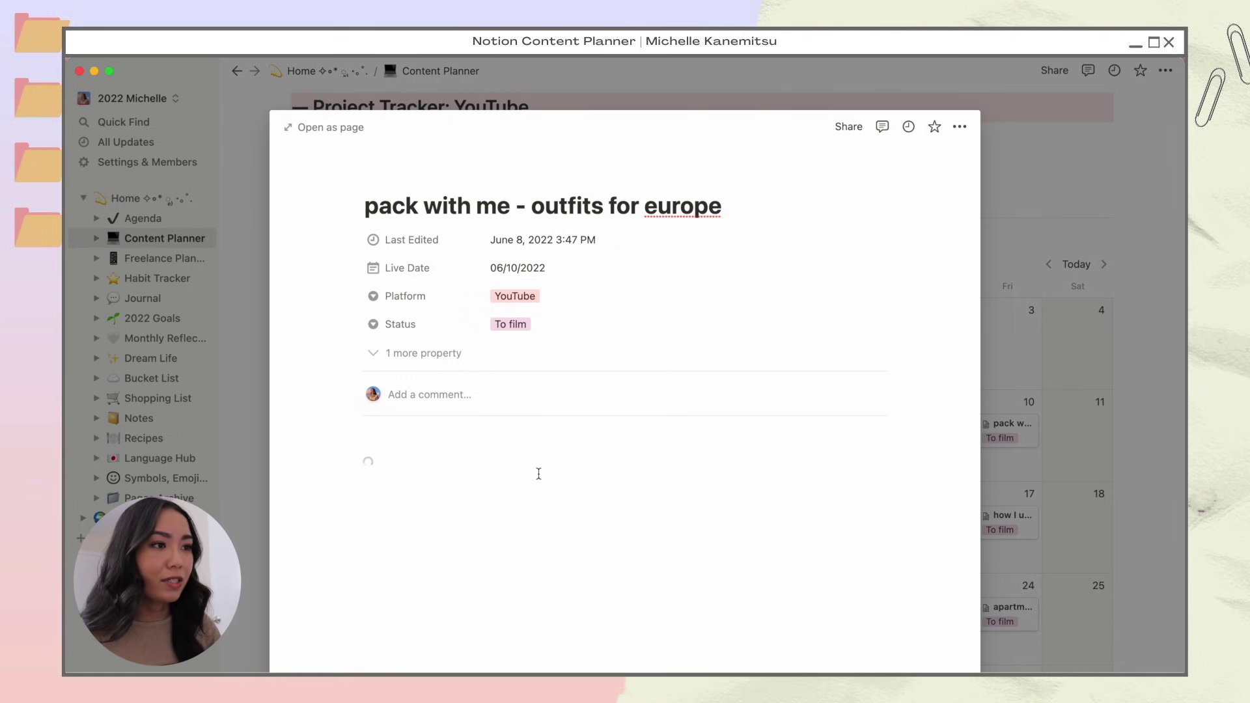
scroll(539, 474, "down", 3)
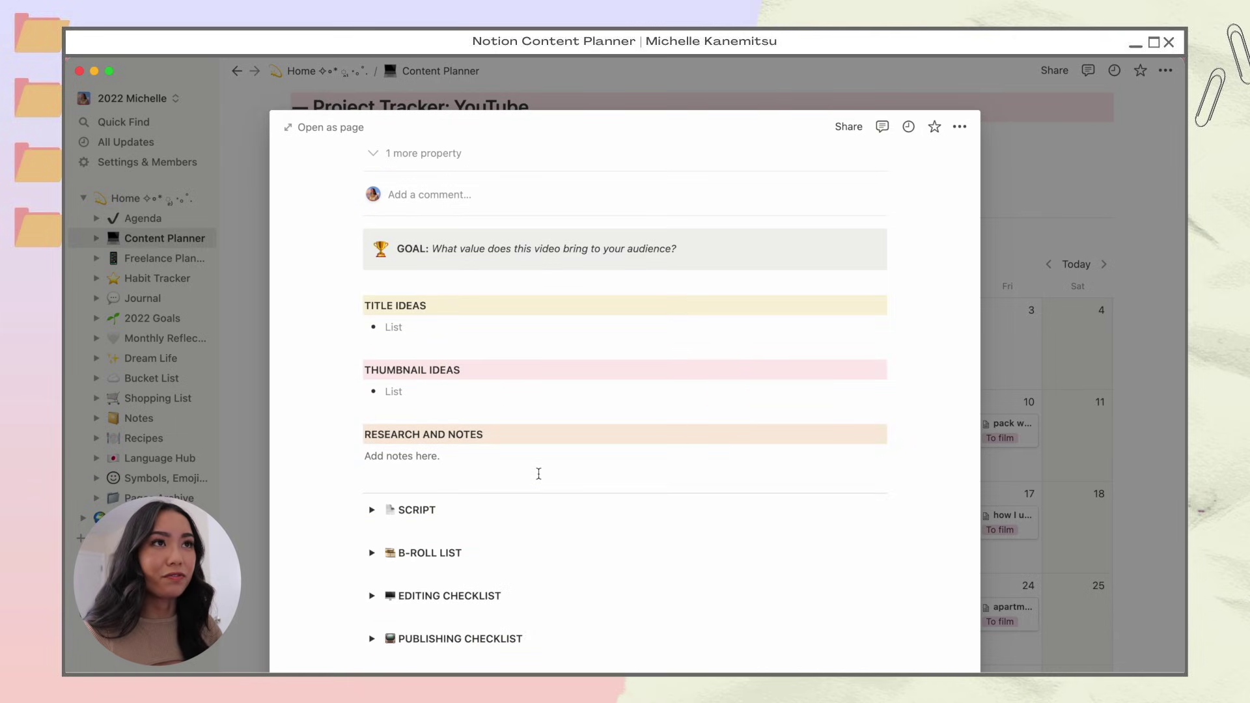
left_click_drag(441, 457, 365, 457)
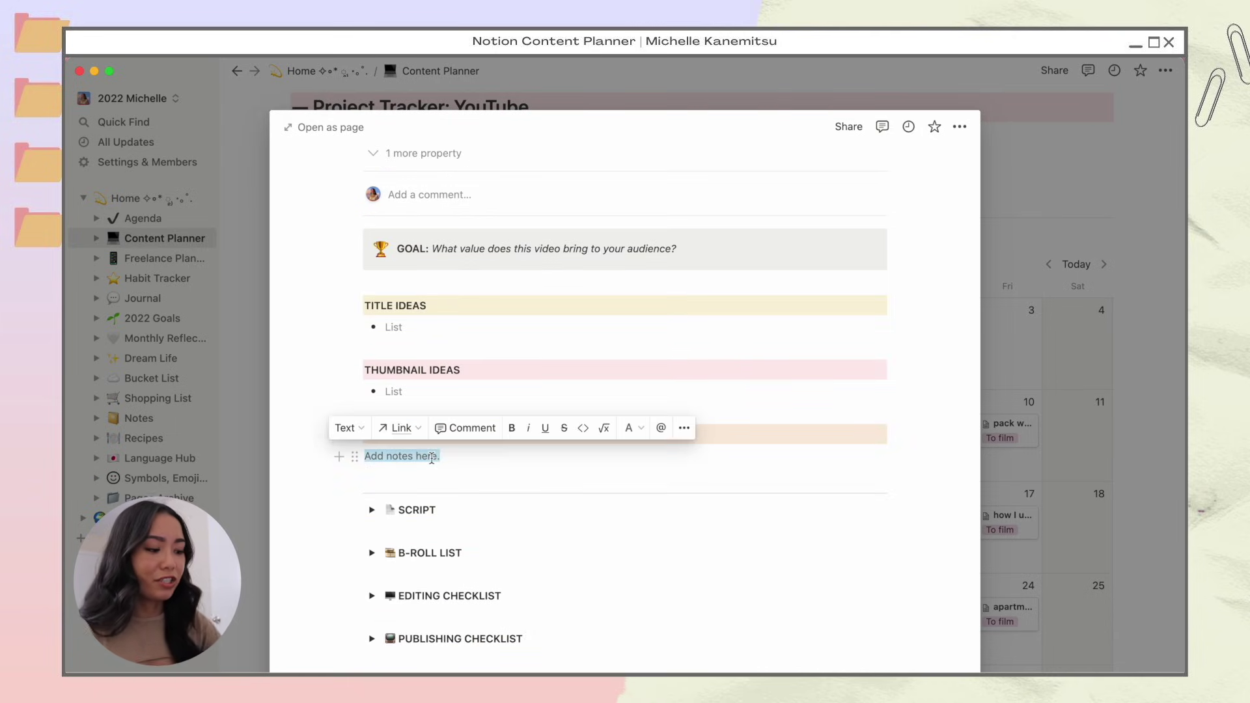
key("BackSpace")
type("- green dress")
key("Return")
type("tan trousers")
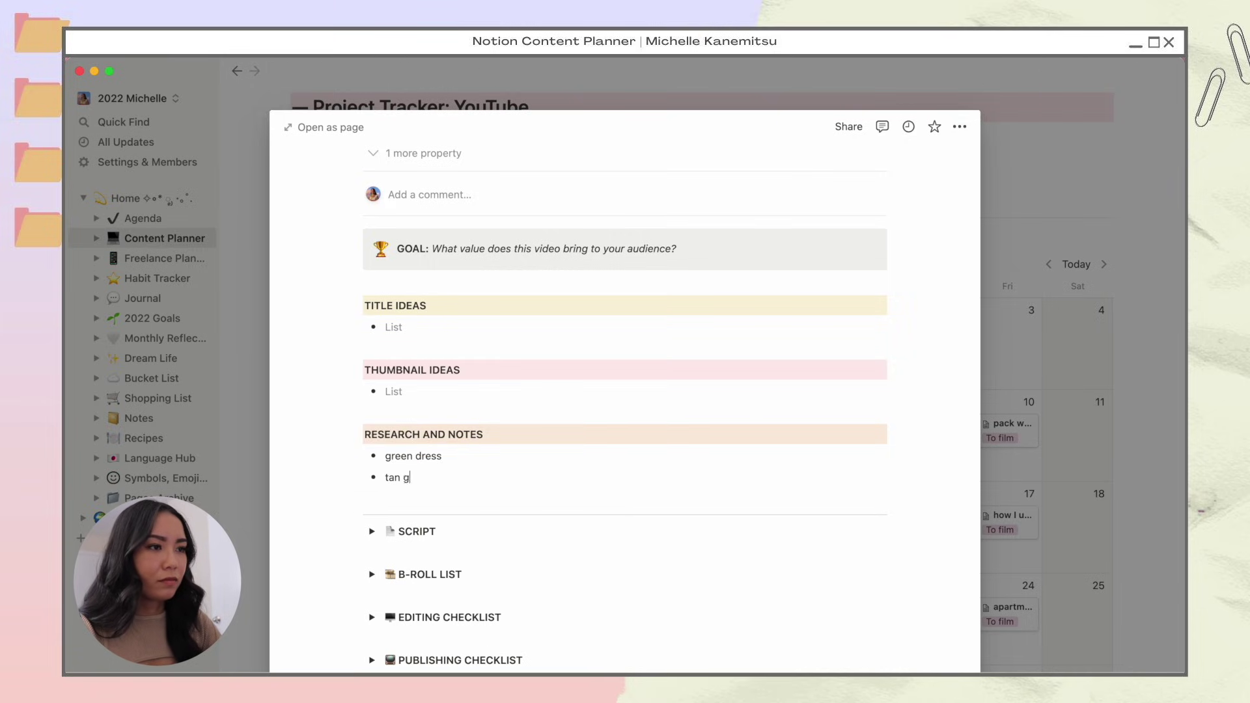
Extend the Research and Notes list with "corset top", "beret", "black corset dress" and "mauve tie shoulder dress".
key("Return")
type("corset top")
key("Return")
type("beret")
key("Return")
type("black corset dress")
key("Return")
type("mauve tie shoulder dress")
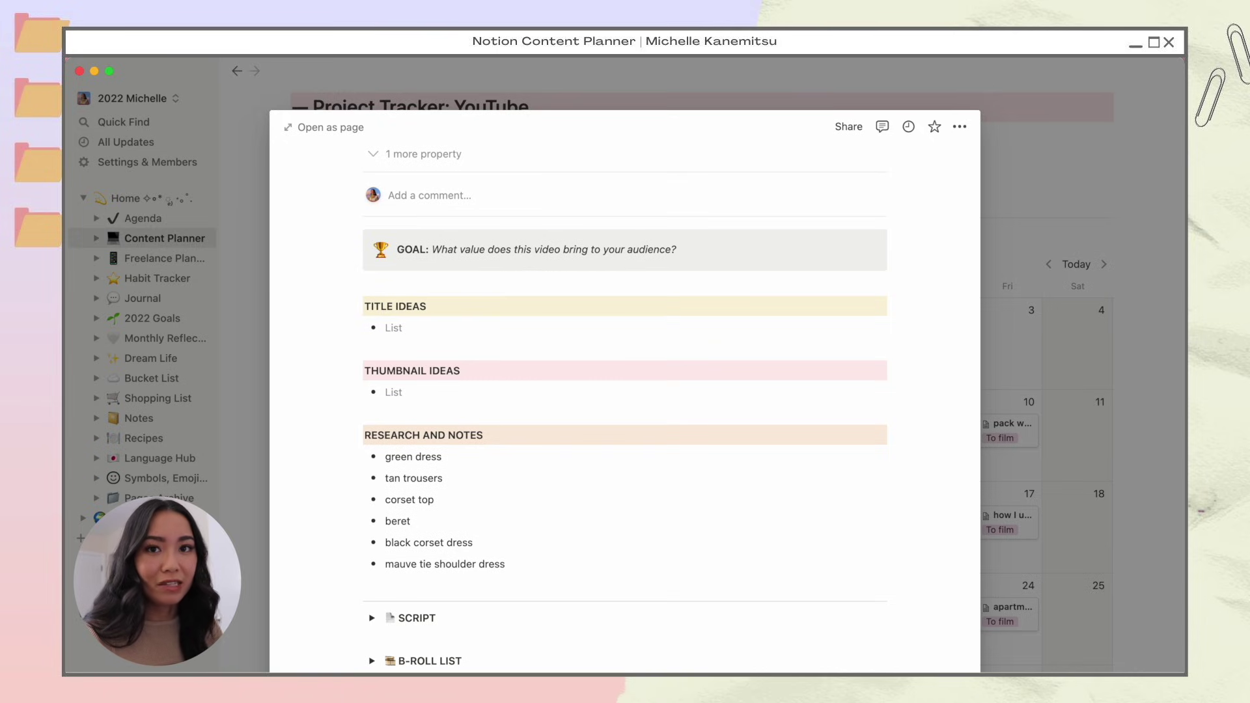
scroll(412, 357, "up", 5)
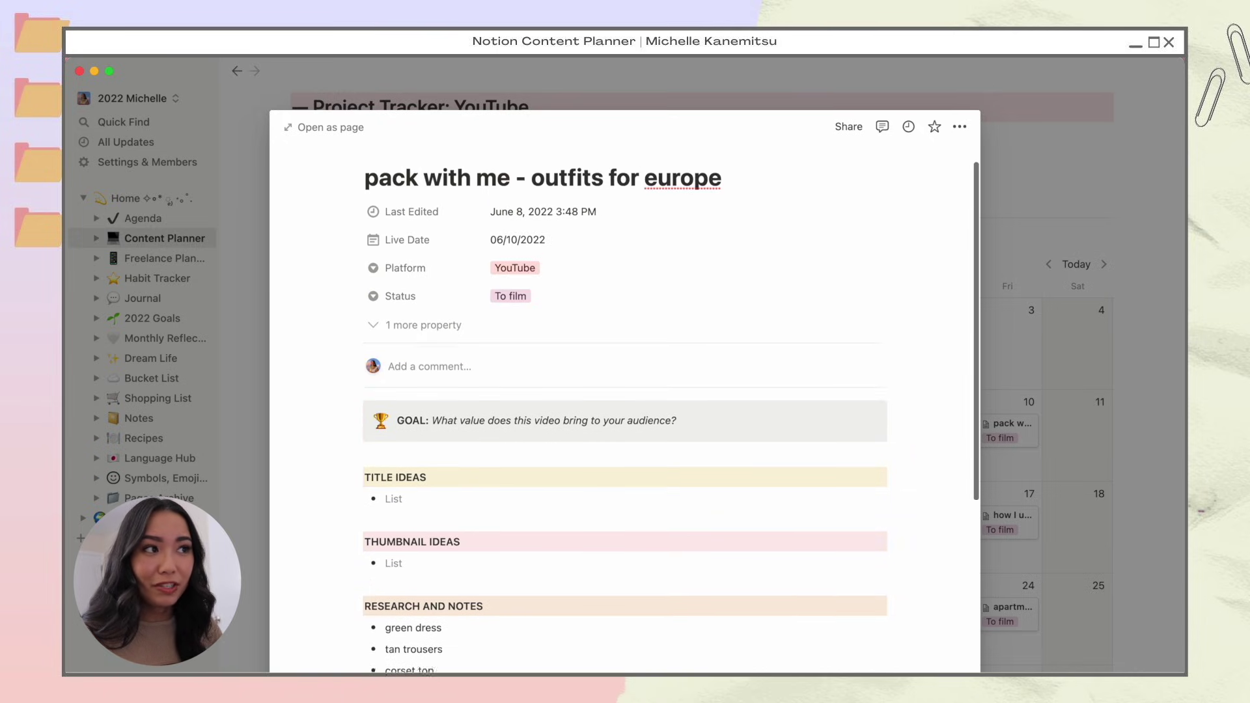
Under Title Ideas, list "help me pack for europe", "help me choose what to wear for europe" and "help me choose what to bring to europe".
scroll(412, 357, "down", 4)
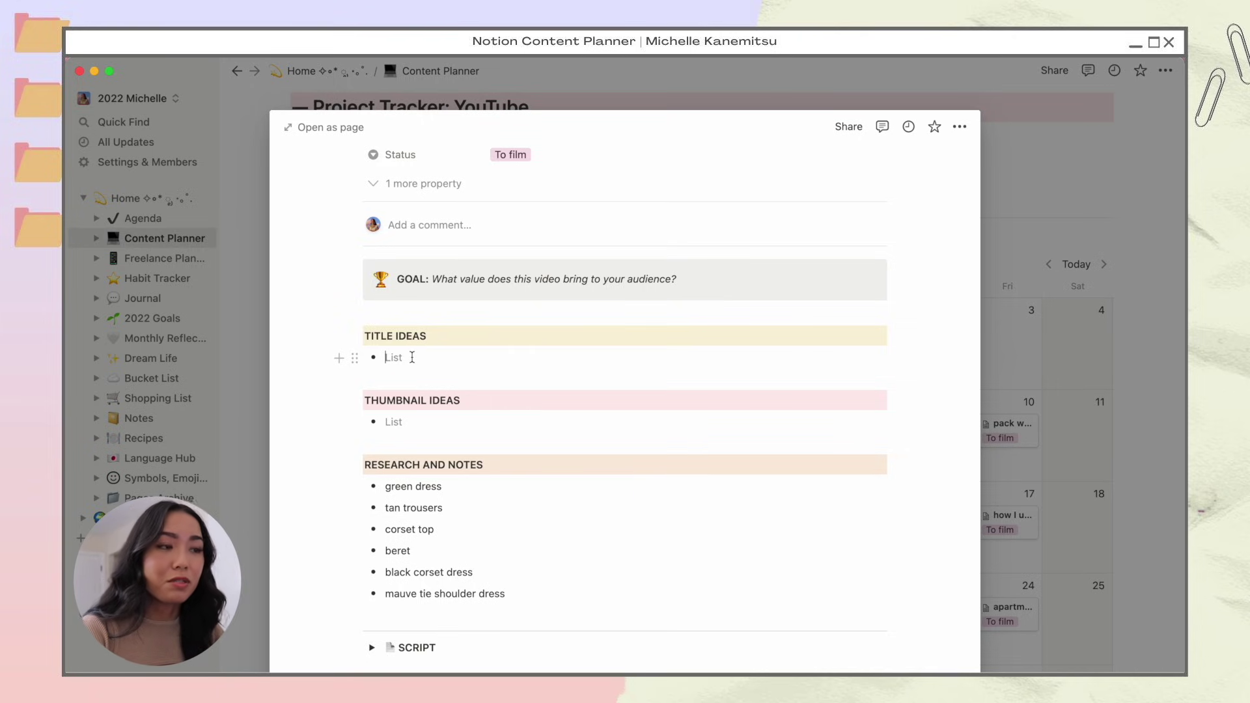
type("help me pack for europe")
key("Return")
type("help me choose what to wear for europe")
key("Return")
type("help me choose what to bring to europe")
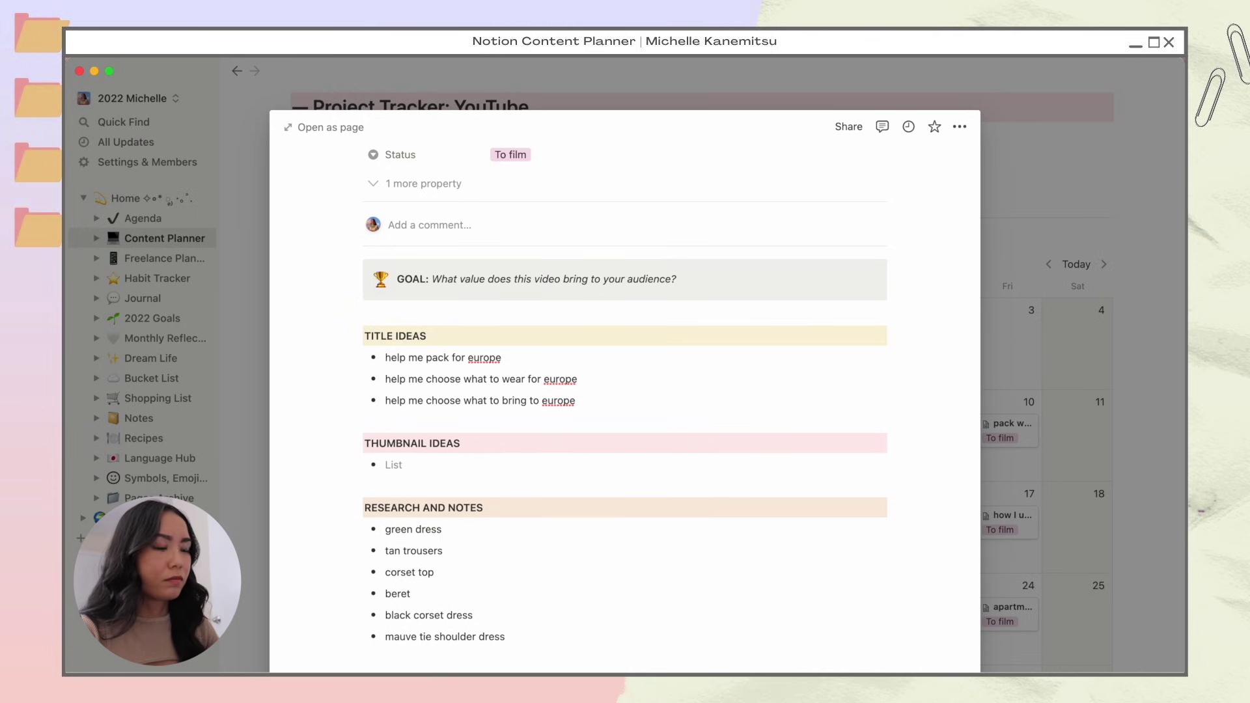
Add the title ideas "help me pack for 2 weeks in europe", "packing for 2 weeks in europe" and "pack with me for 2 weeks in europe".
key("Return")
type("help me pack for europe")
left_click(467, 379)
type("2 weeks in")
left_click(576, 422)
key("Return")
type("packing for 2 weeks in europe")
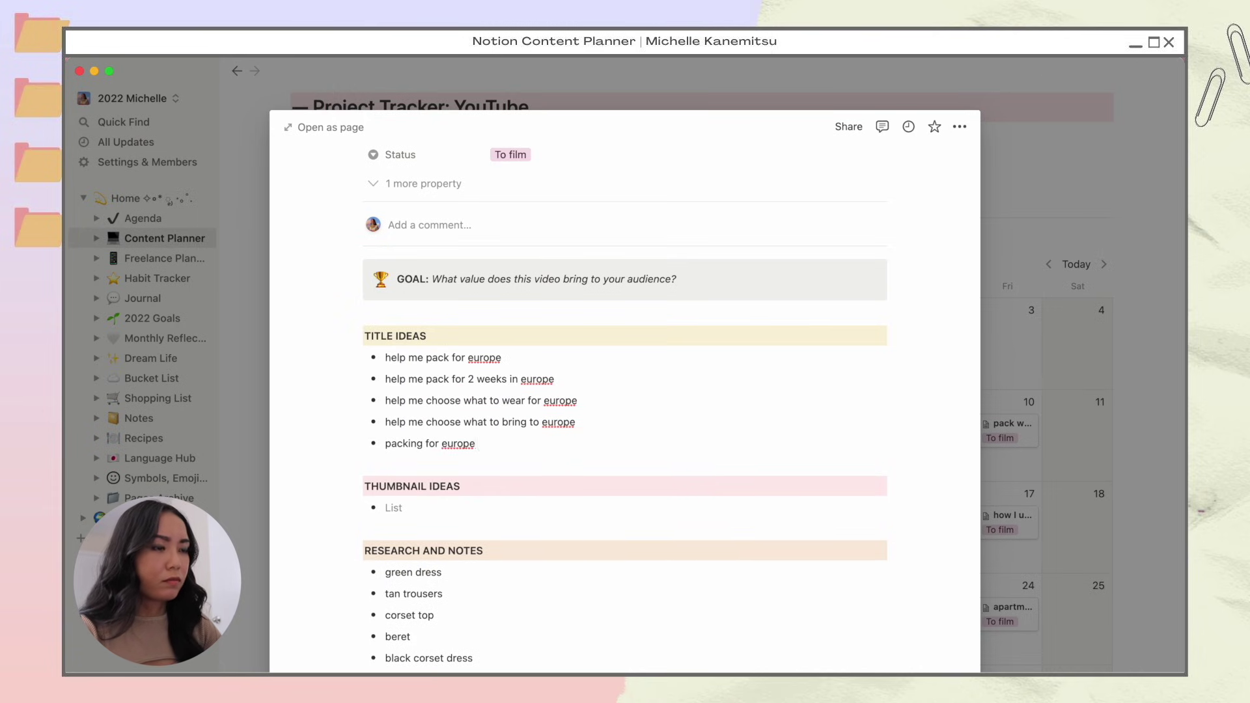
type(" pack with me for 2 weeks in europe")
Add thumbnail ideas "me holding pile of clothes with suitcase next to me" and "open suitcase with clothes piled on top and me lying on top of it".
scroll(625, 404, "down", 3)
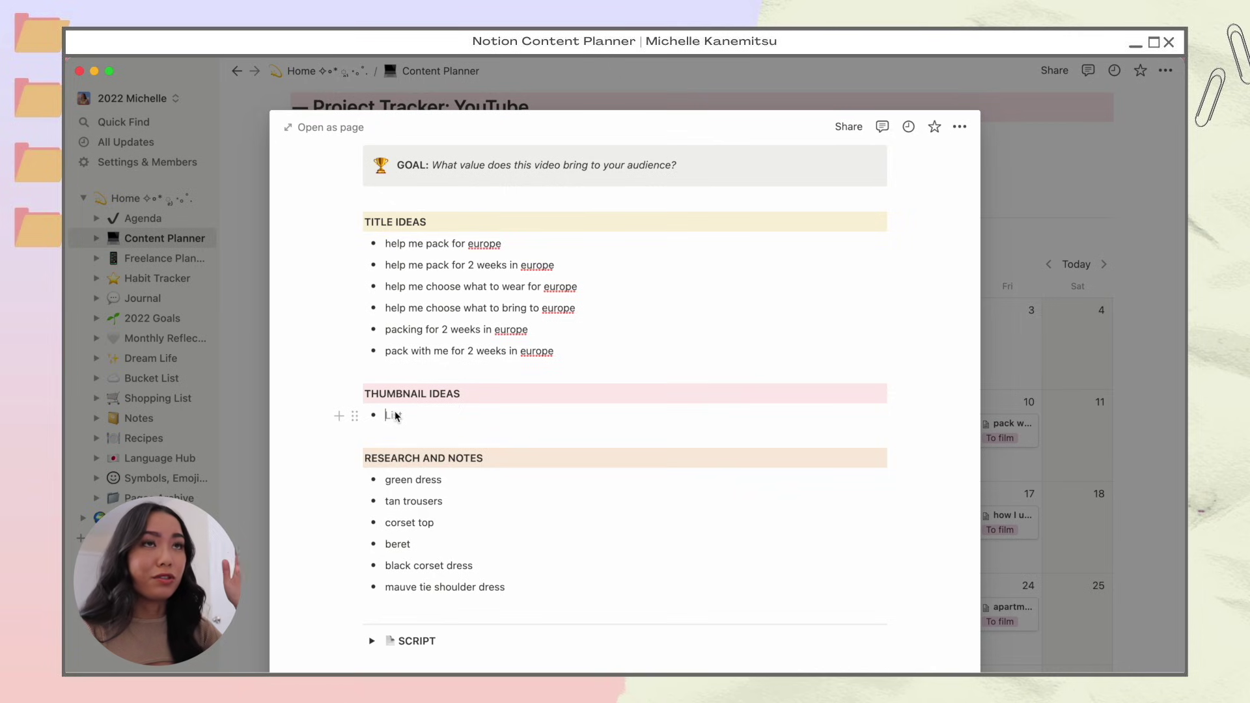
type("me holdi")
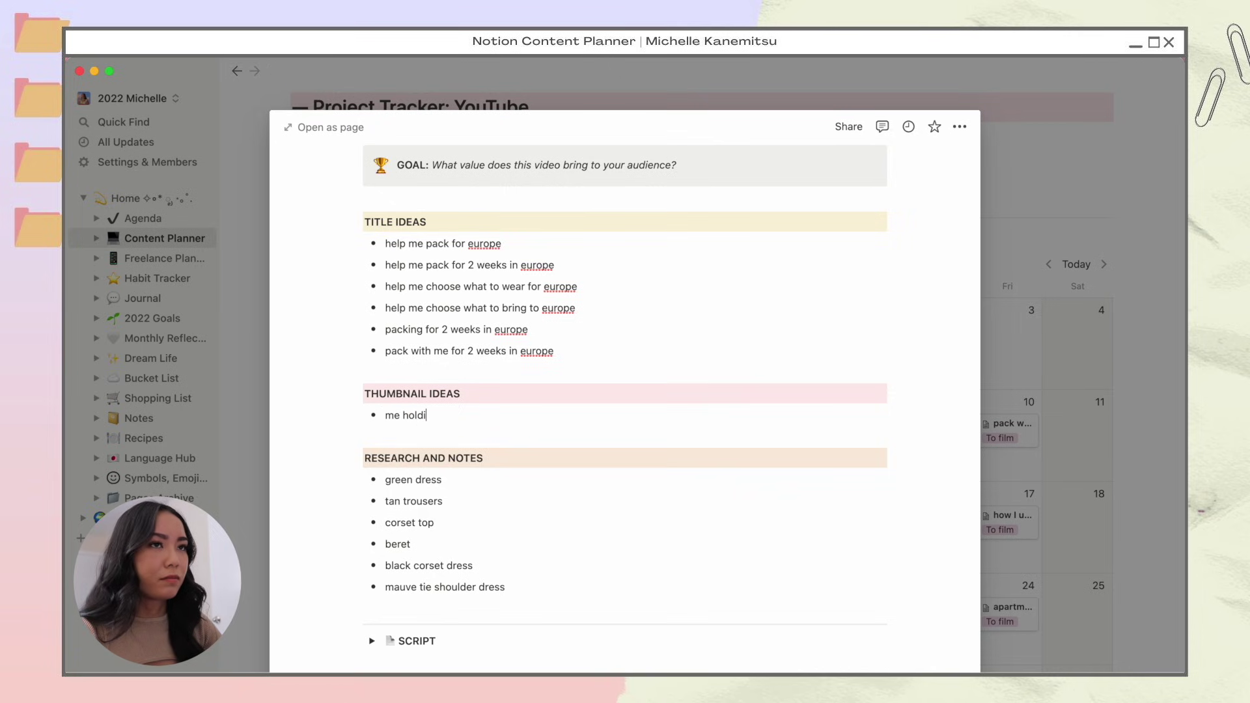
type("ng pile of clothes with suitca")
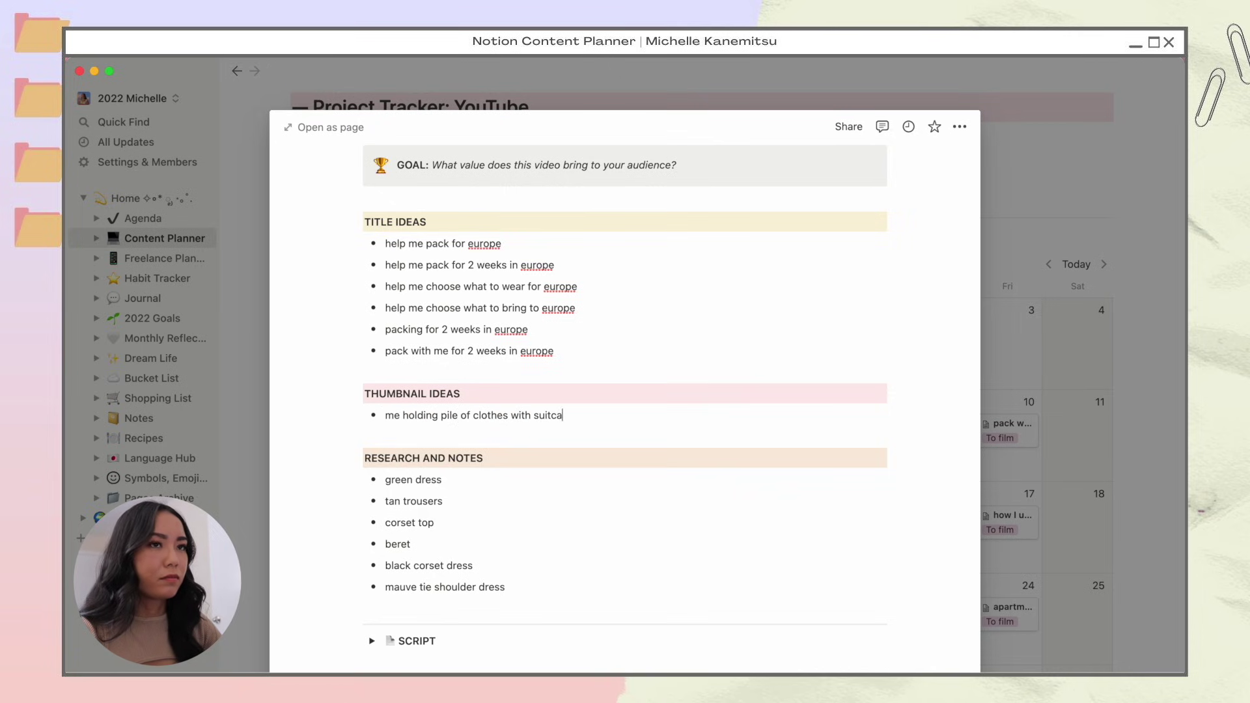
type("se next to me")
key("Return")
type("ope")
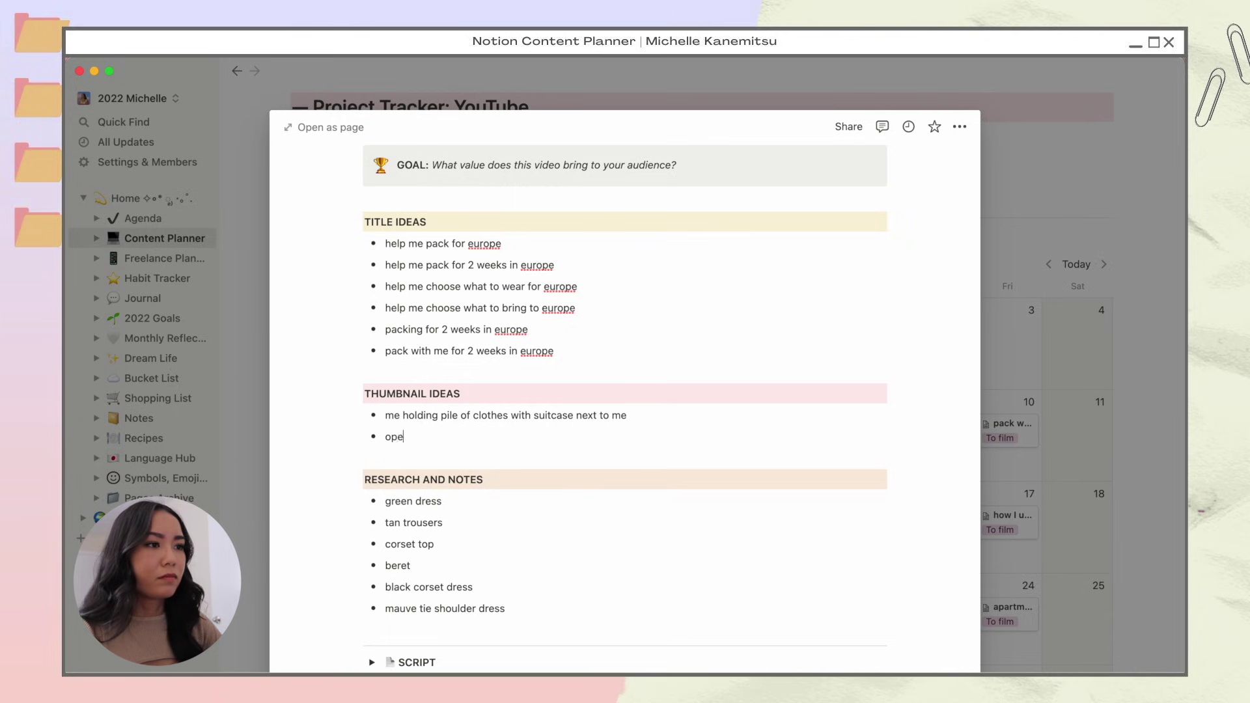
type("n suitcase with clothes pil")
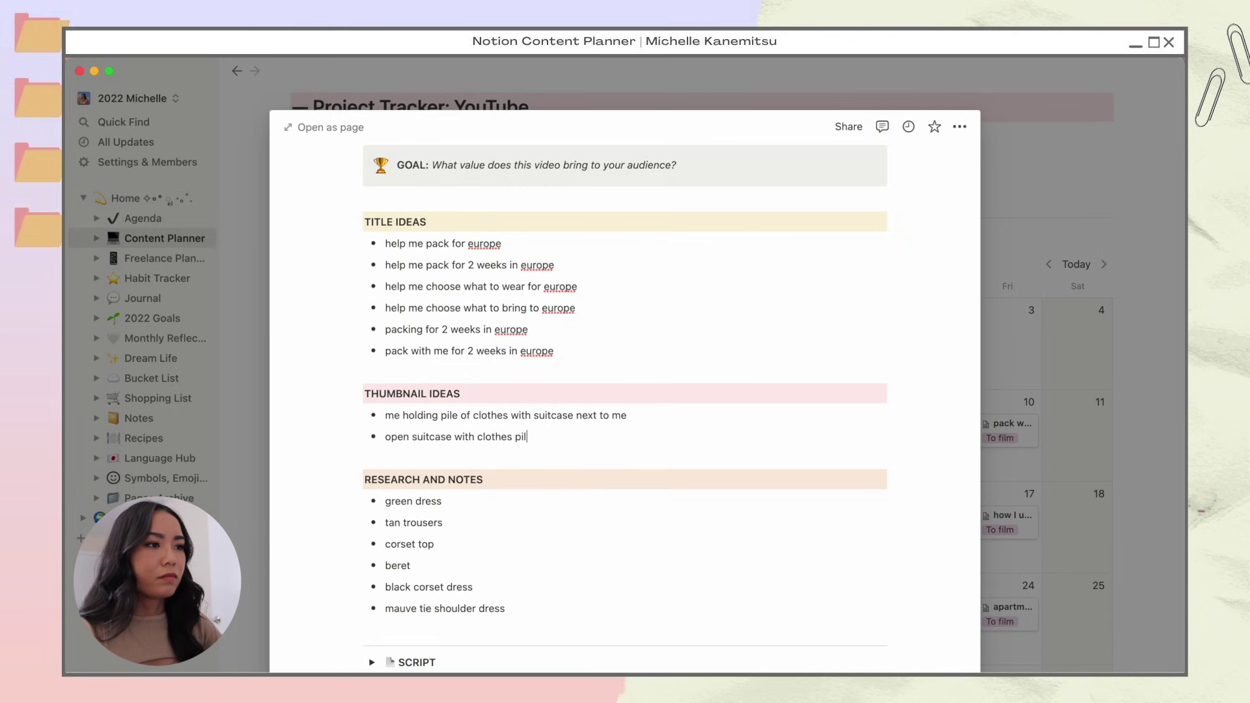
type("es on top and me l")
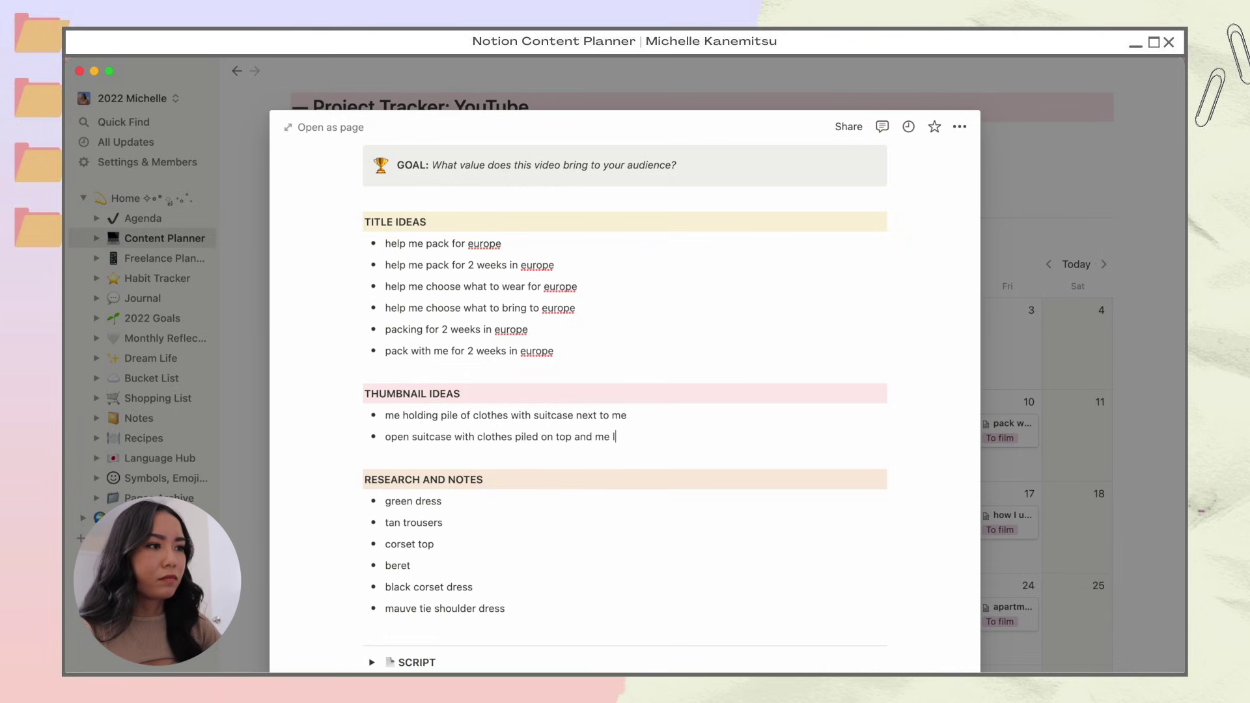
type("ying on top of it")
scroll(625, 403, "up", 4)
scroll(625, 404, "down", 6)
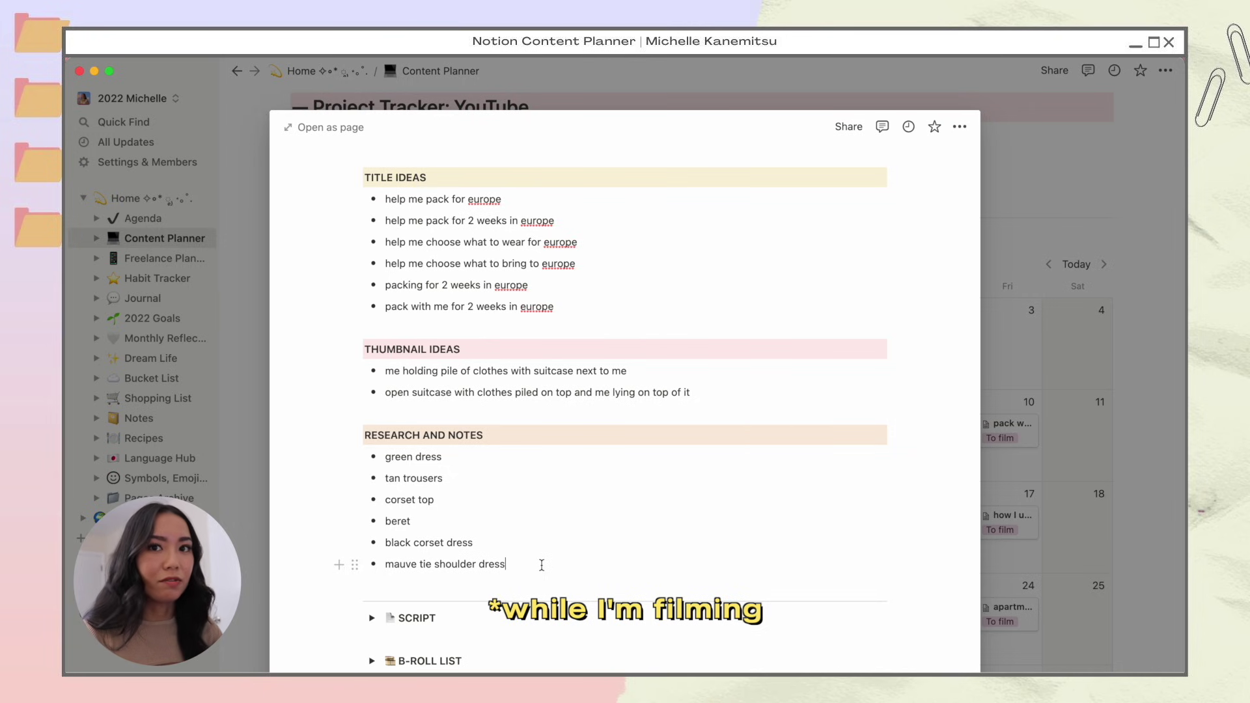
left_click(1080, 451)
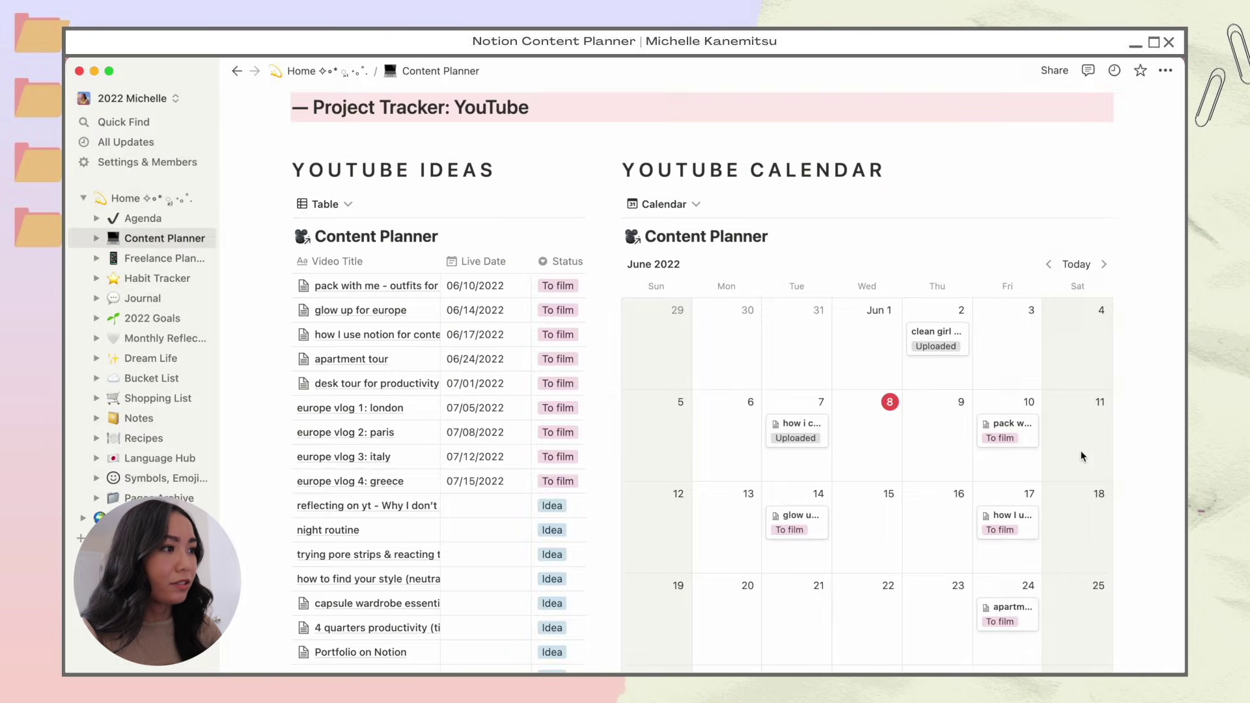
Reschedule the "pack with me" entry to June 16 in the YouTube calendar and move it back to June 10.
scroll(1081, 456, "down", 1)
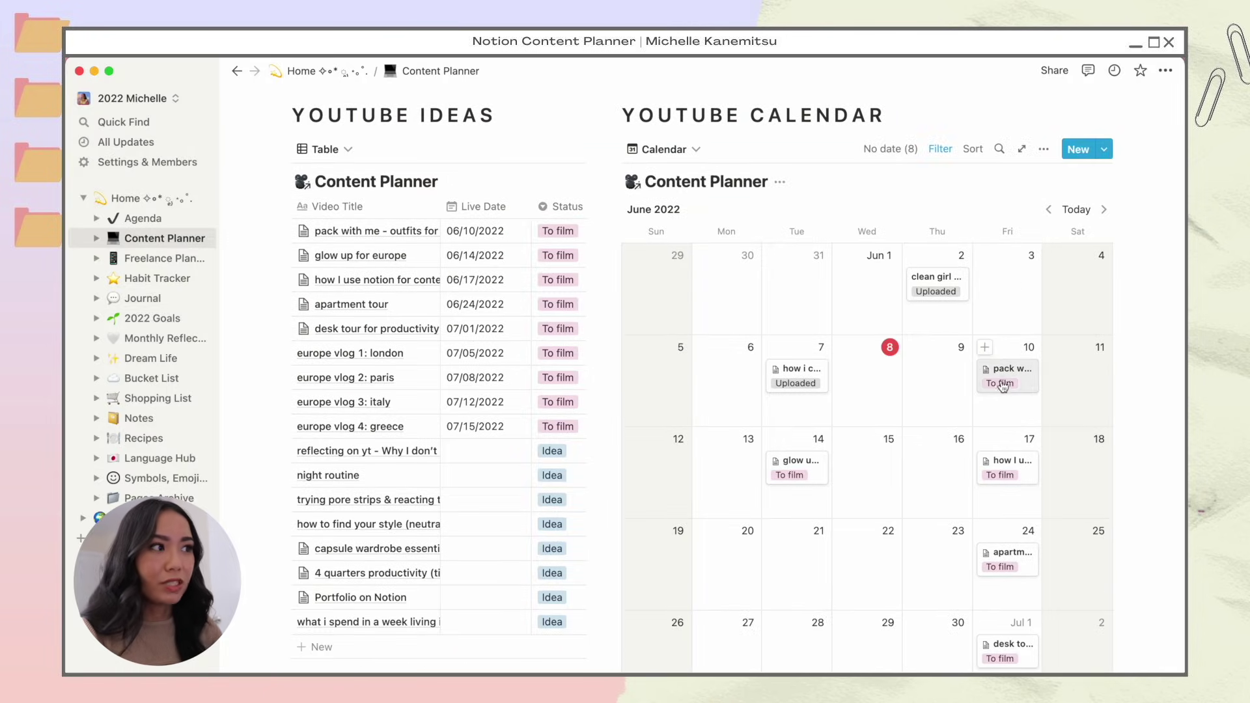
left_click_drag(1009, 382, 930, 474)
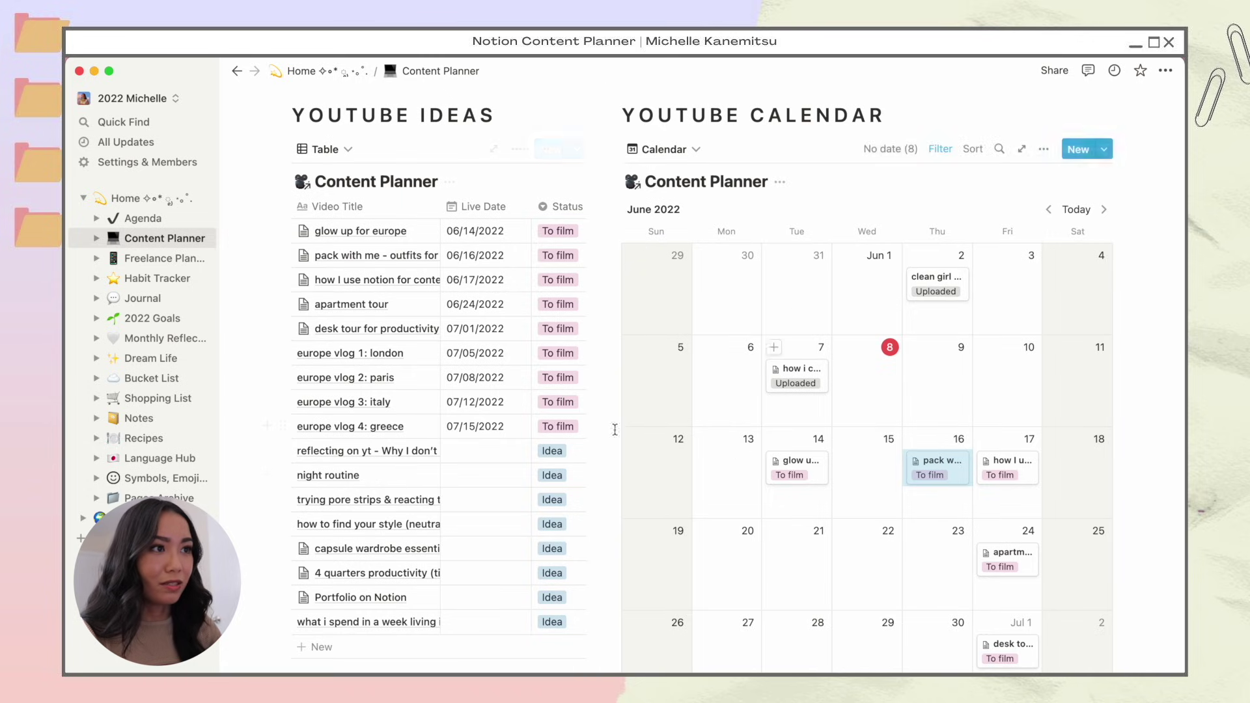
left_click_drag(942, 472, 1010, 383)
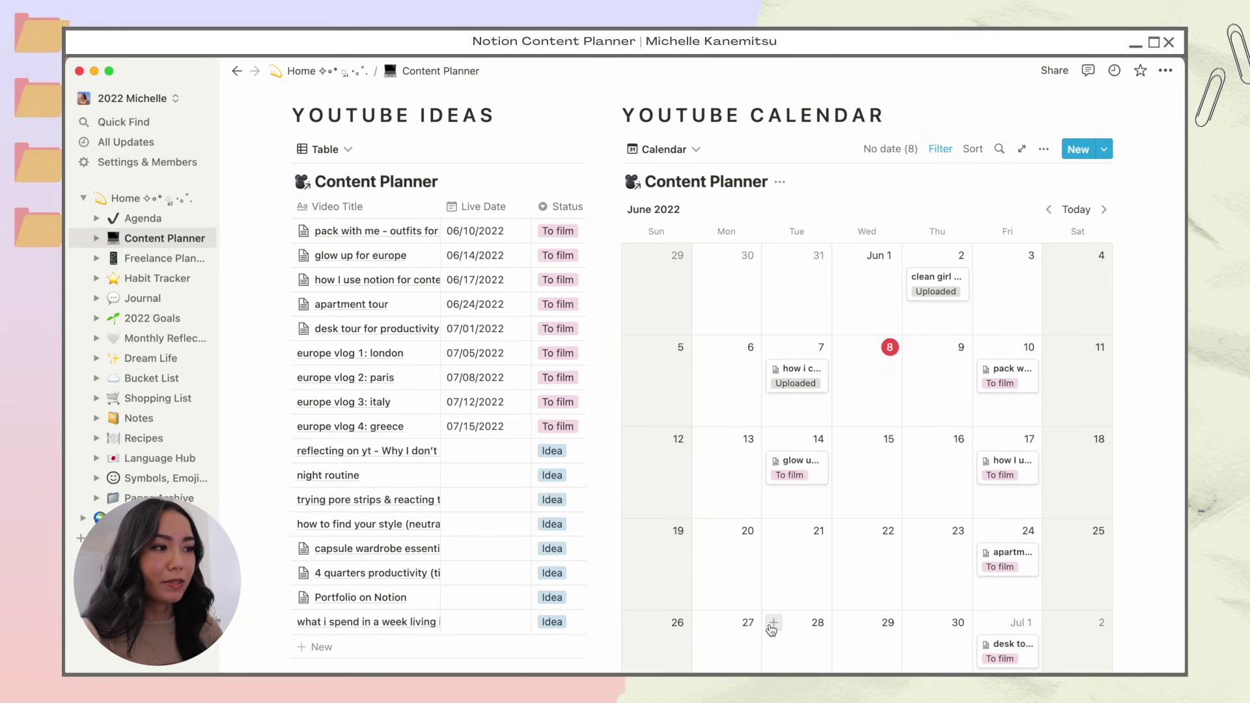
In the YouTube Ideas table, set the "night routine" video's Status to To film and its Live Date to 06/21/2022.
left_click(554, 449)
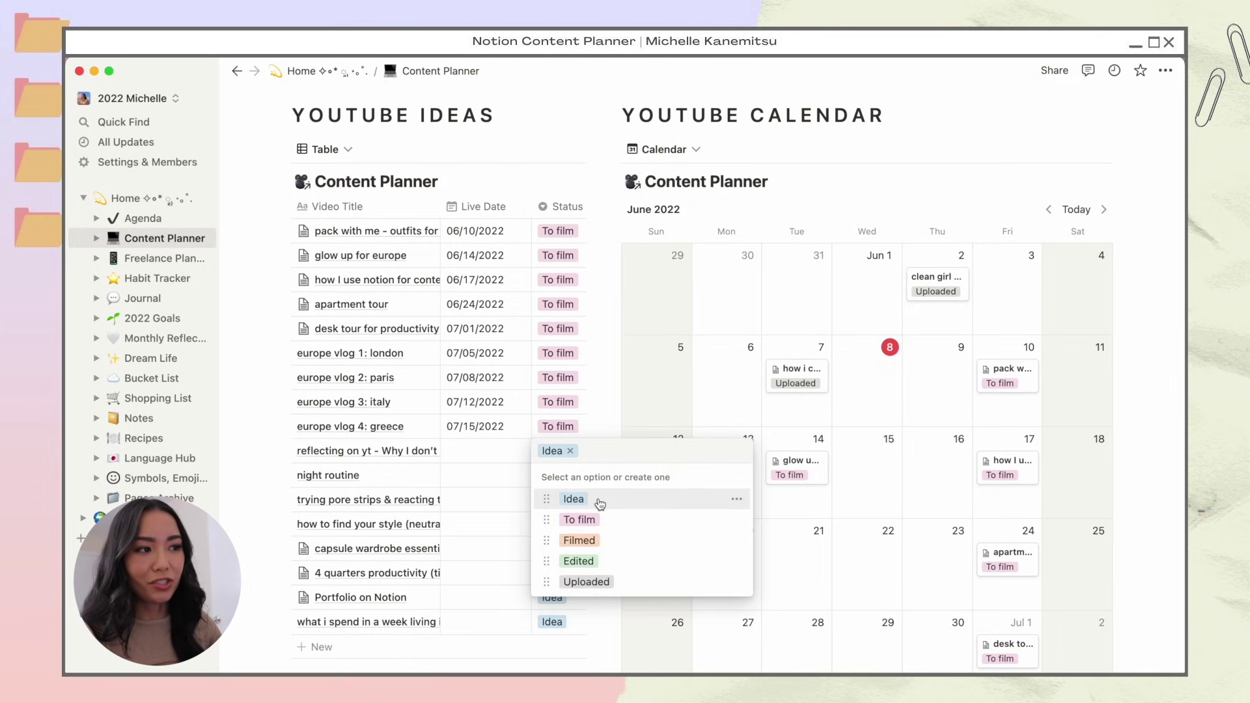
key("Escape")
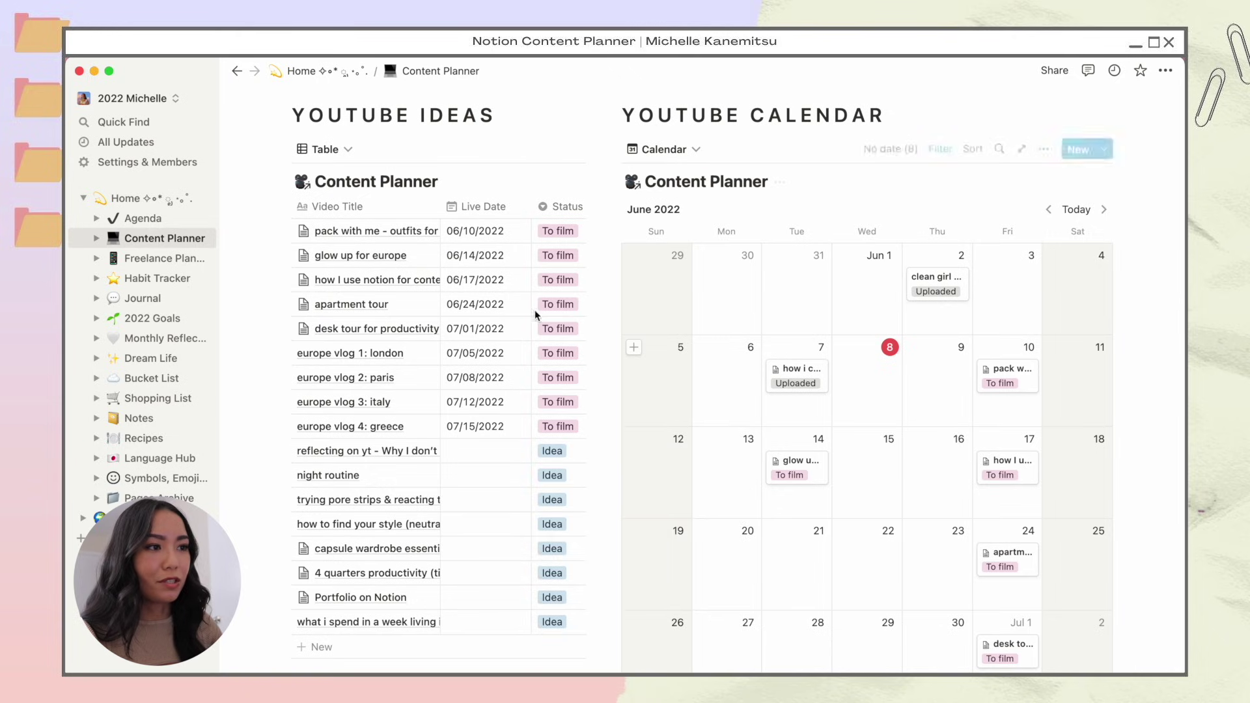
left_click(553, 477)
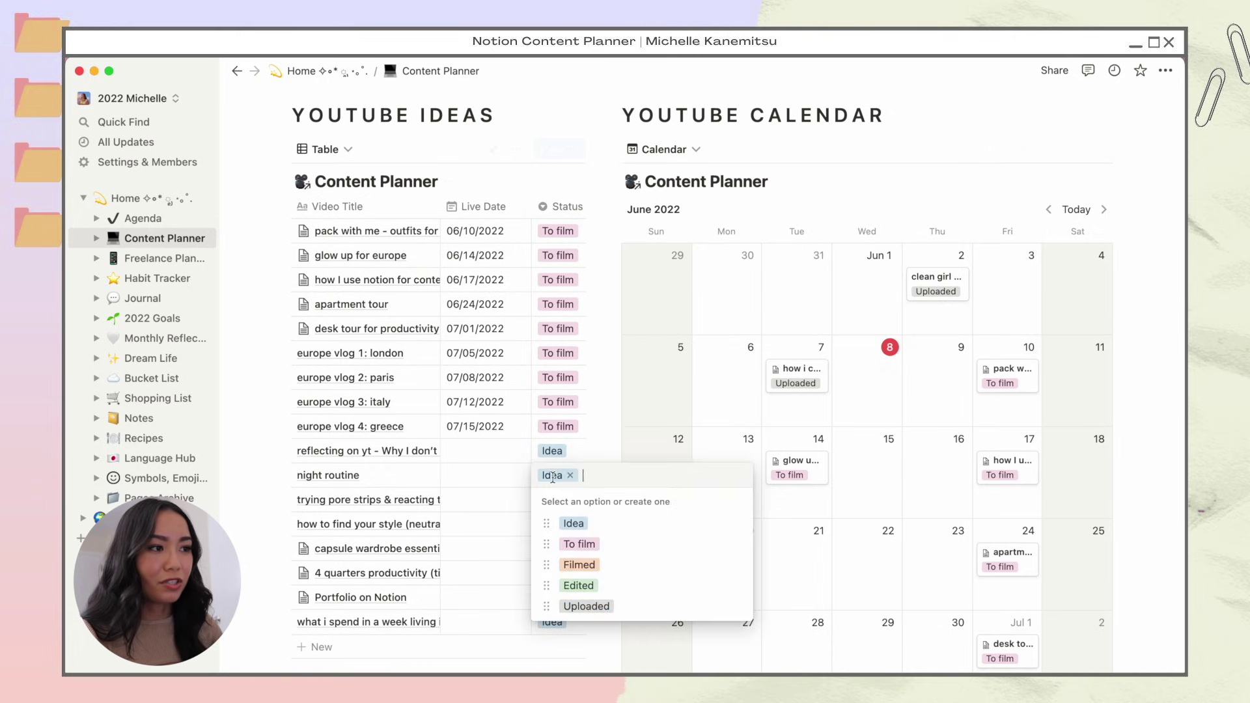
left_click(588, 546)
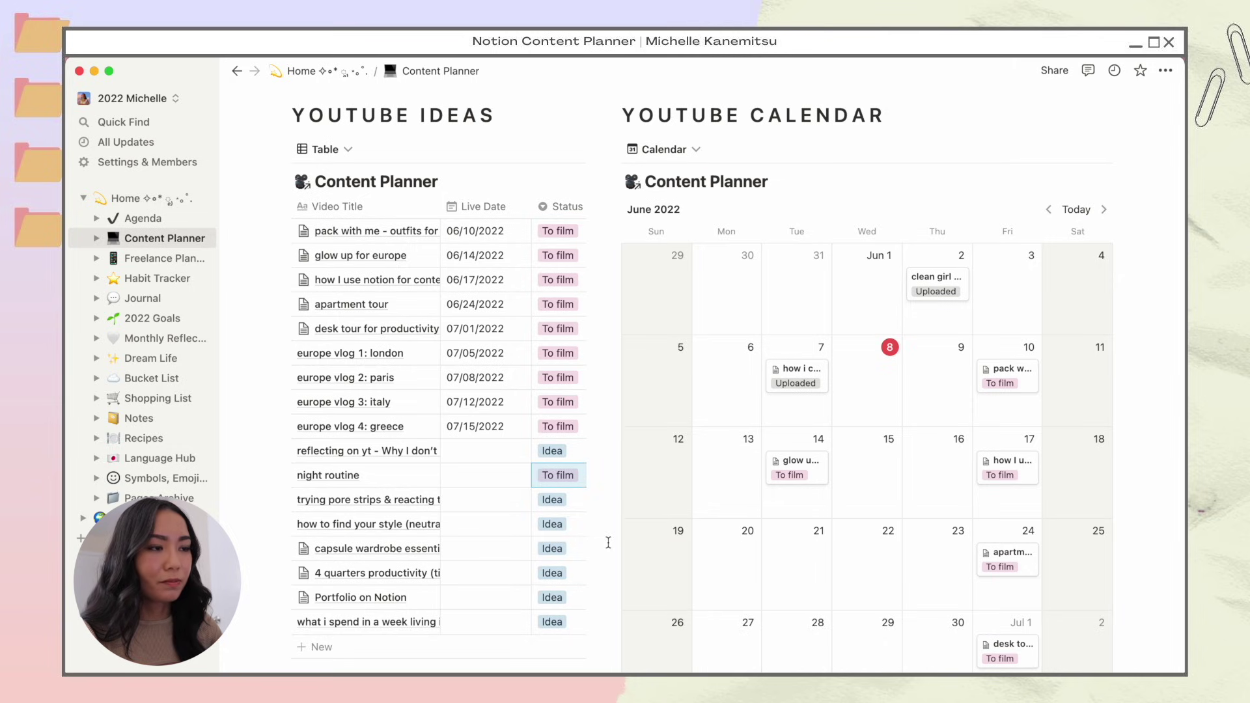
left_click(474, 482)
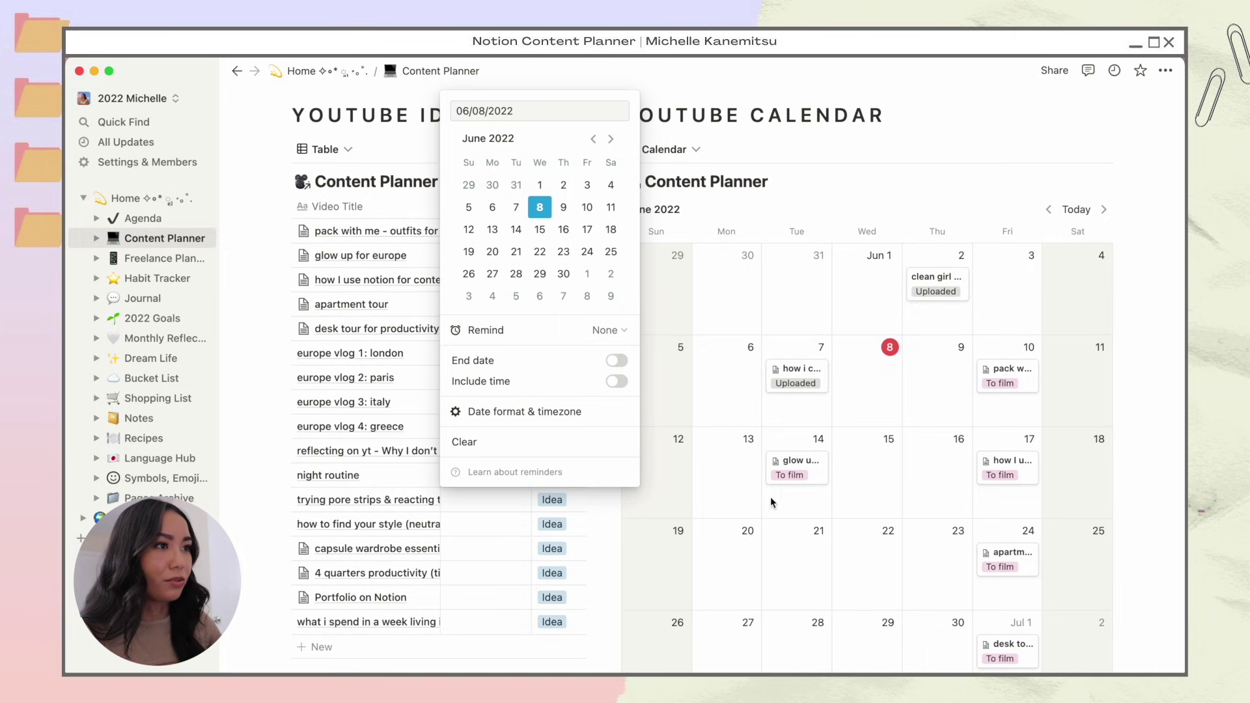
left_click(516, 256)
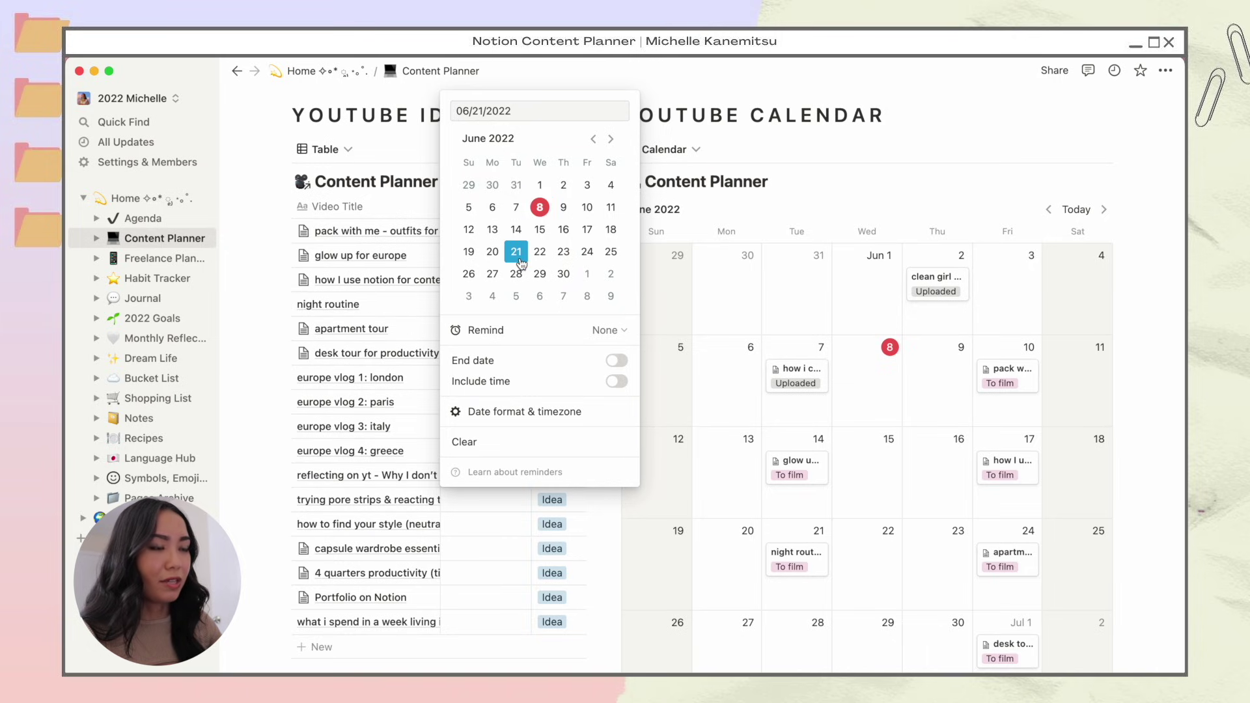
left_click(796, 595)
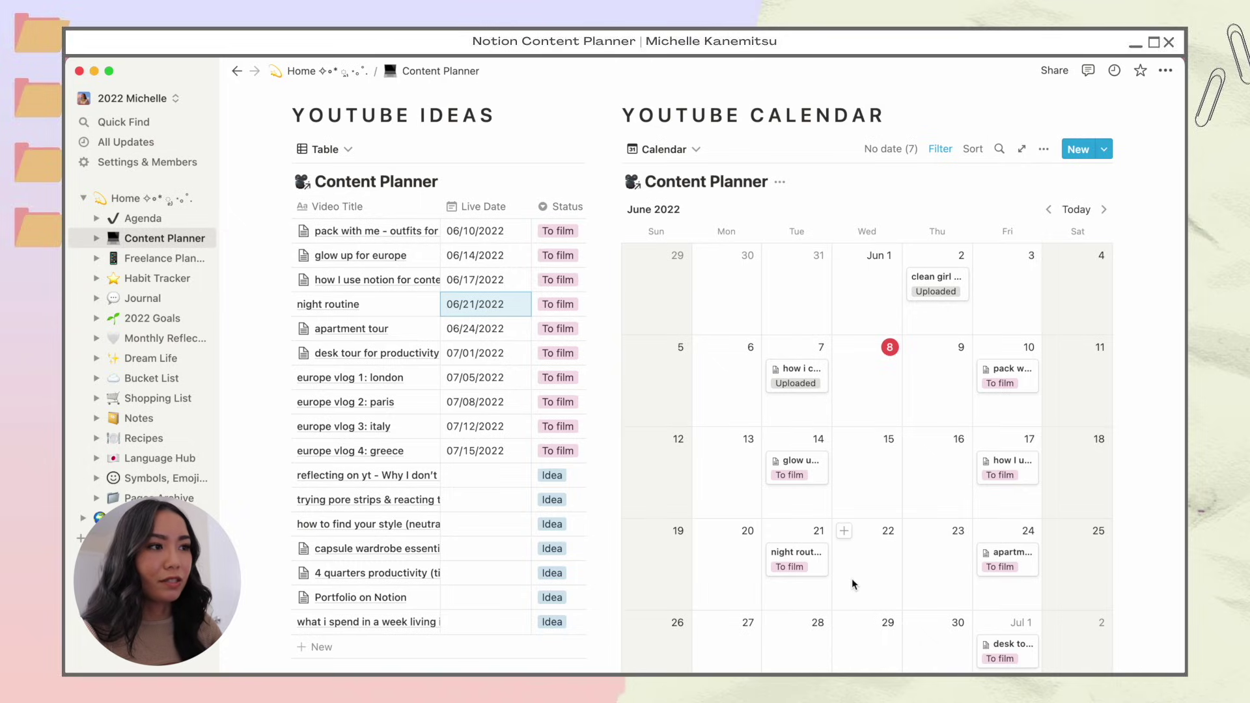
Open the "night routine" entry from the YouTube calendar, clear its Live Date and set its Status to Idea.
left_click(796, 554)
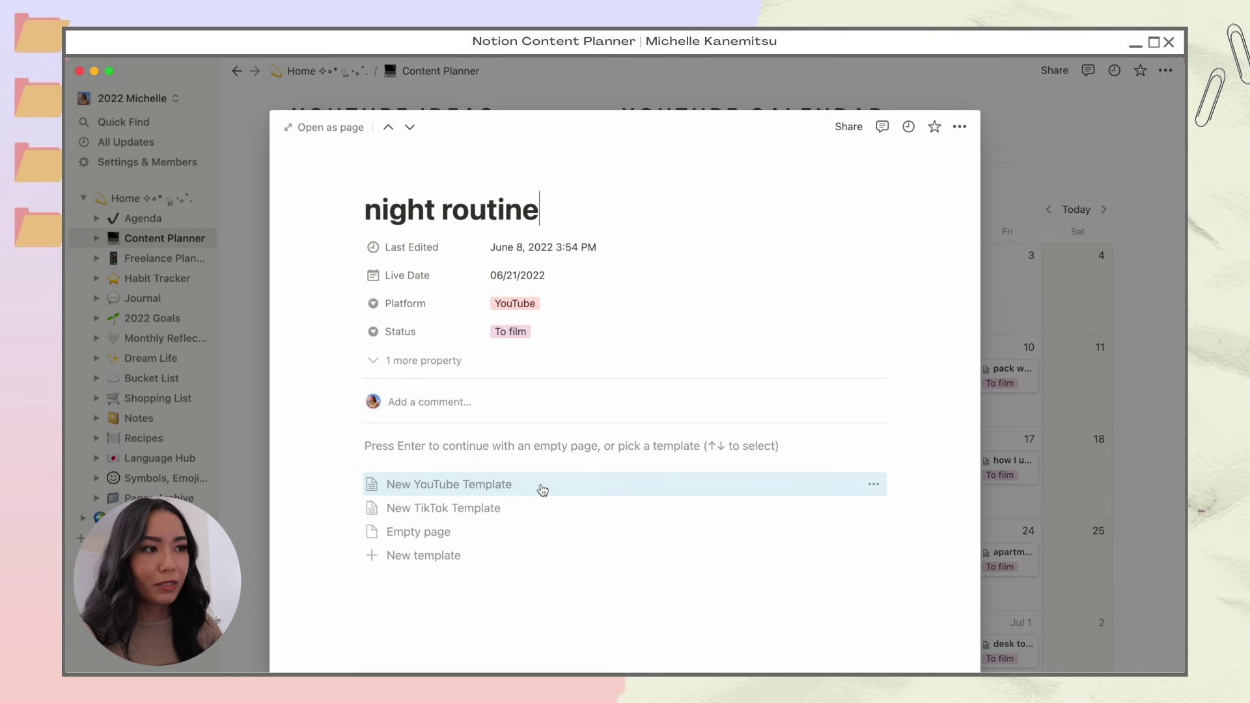
key("Escape")
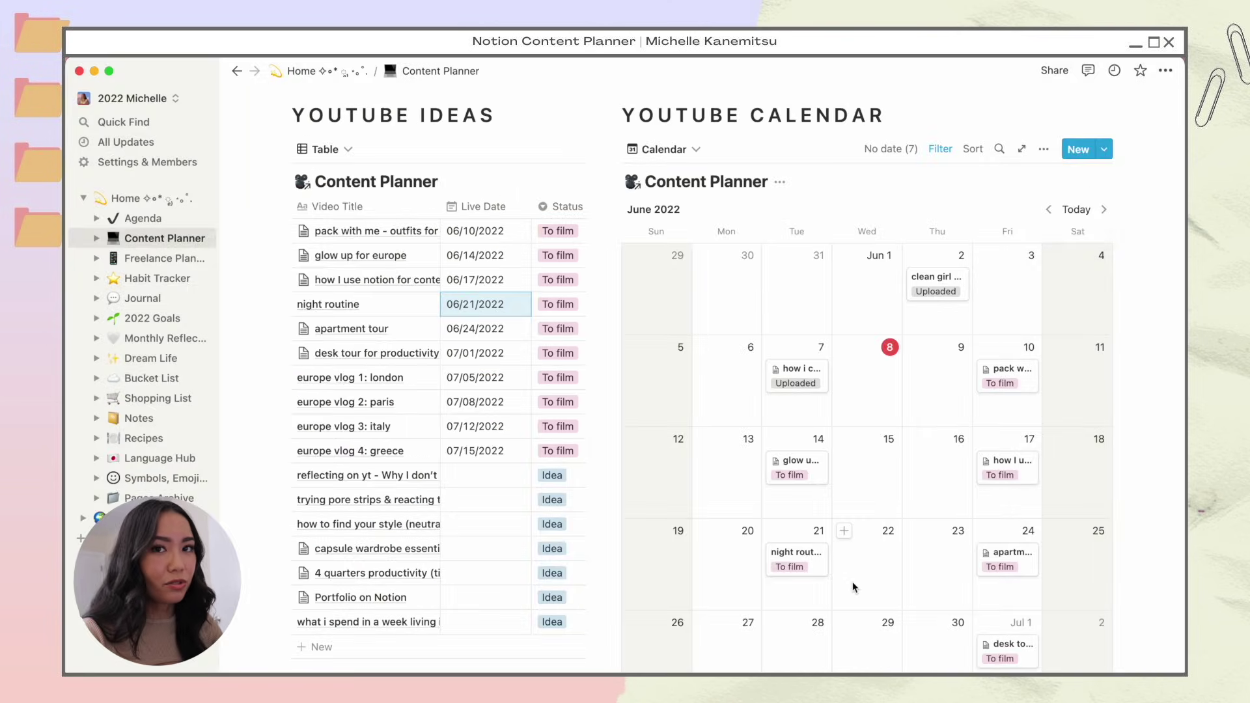
left_click(794, 560)
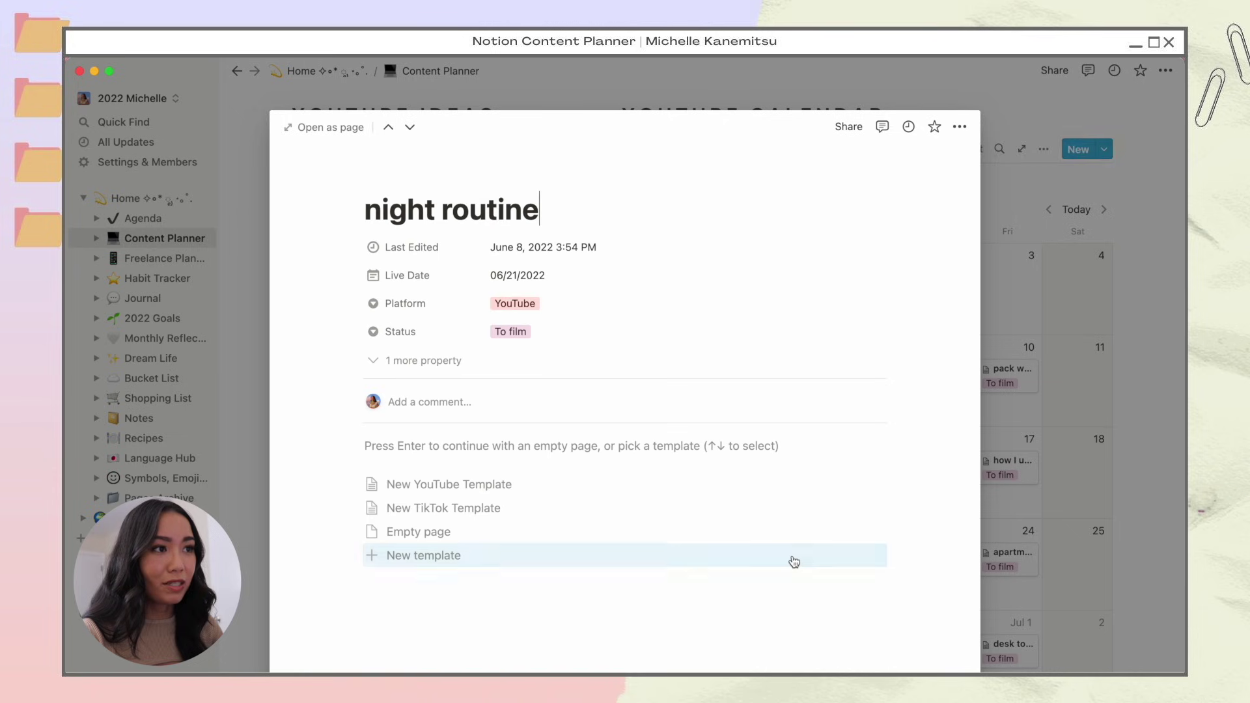
left_click(563, 285)
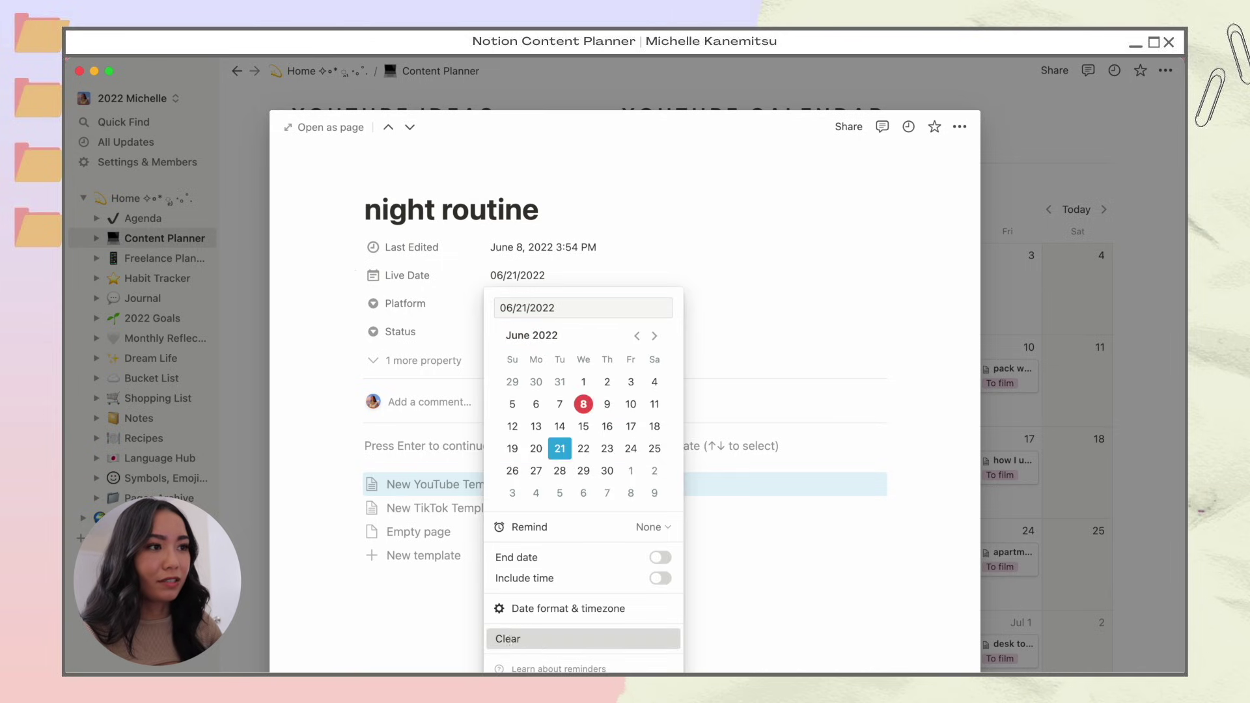
left_click(534, 645)
left_click(517, 332)
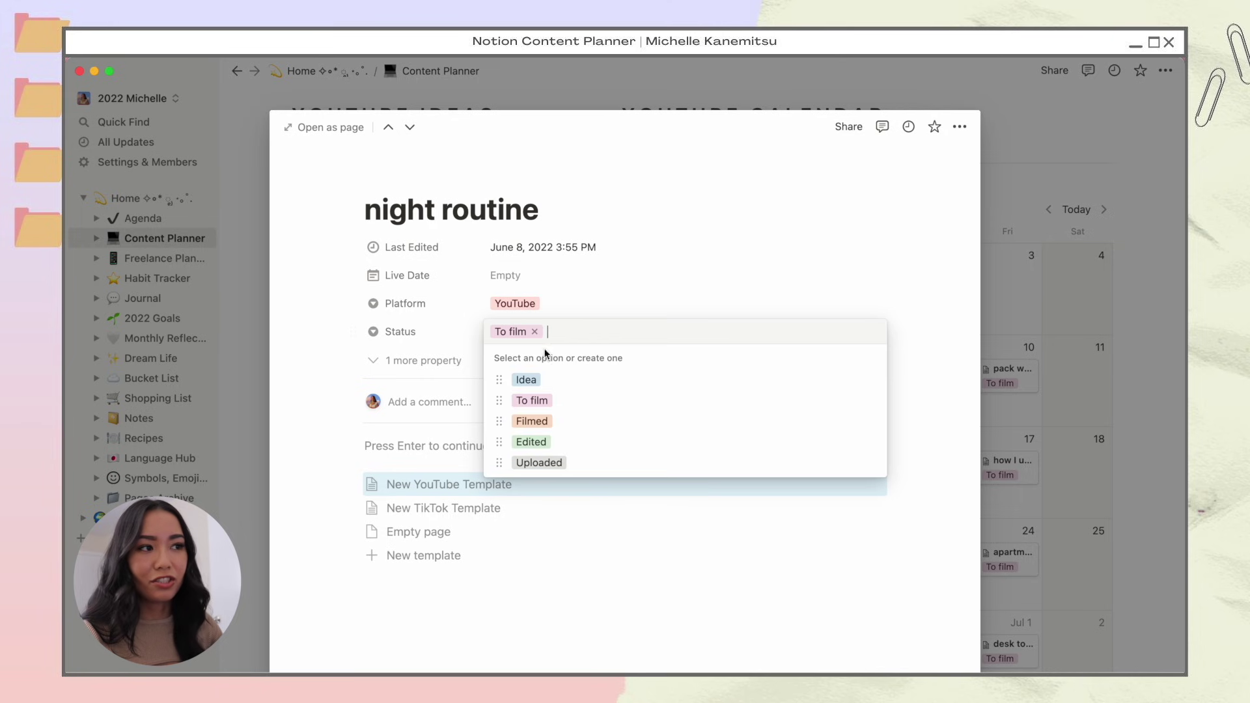
left_click(532, 383)
left_click(1076, 491)
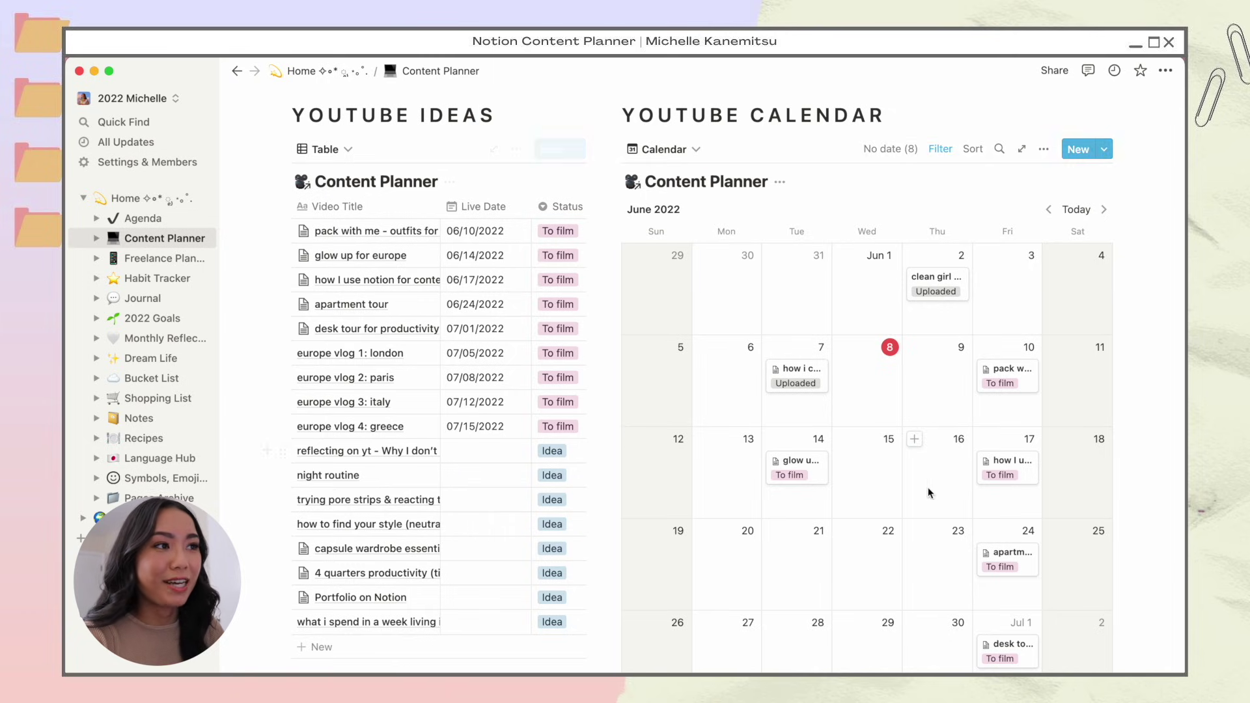
In the TikTok Ideas table, set the Status of the "where to find notion" video to Idea.
scroll(864, 493, "down", 10)
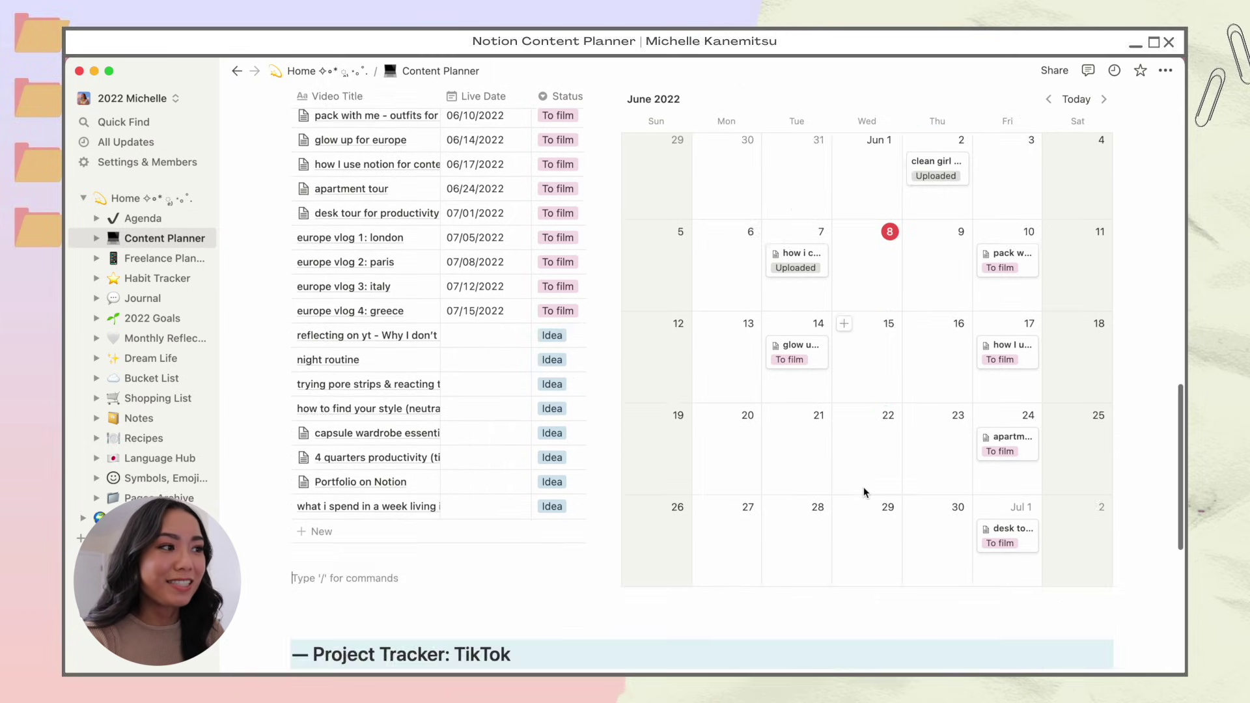
scroll(867, 493, "down", 2)
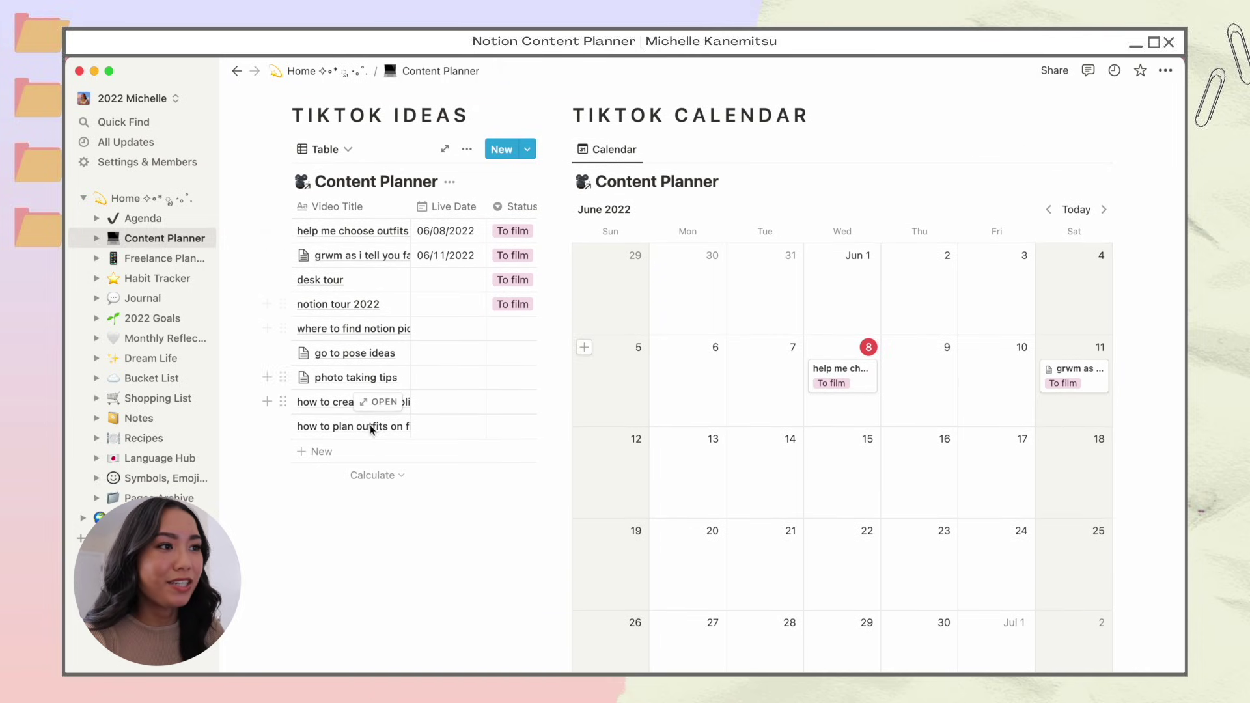
left_click(521, 332)
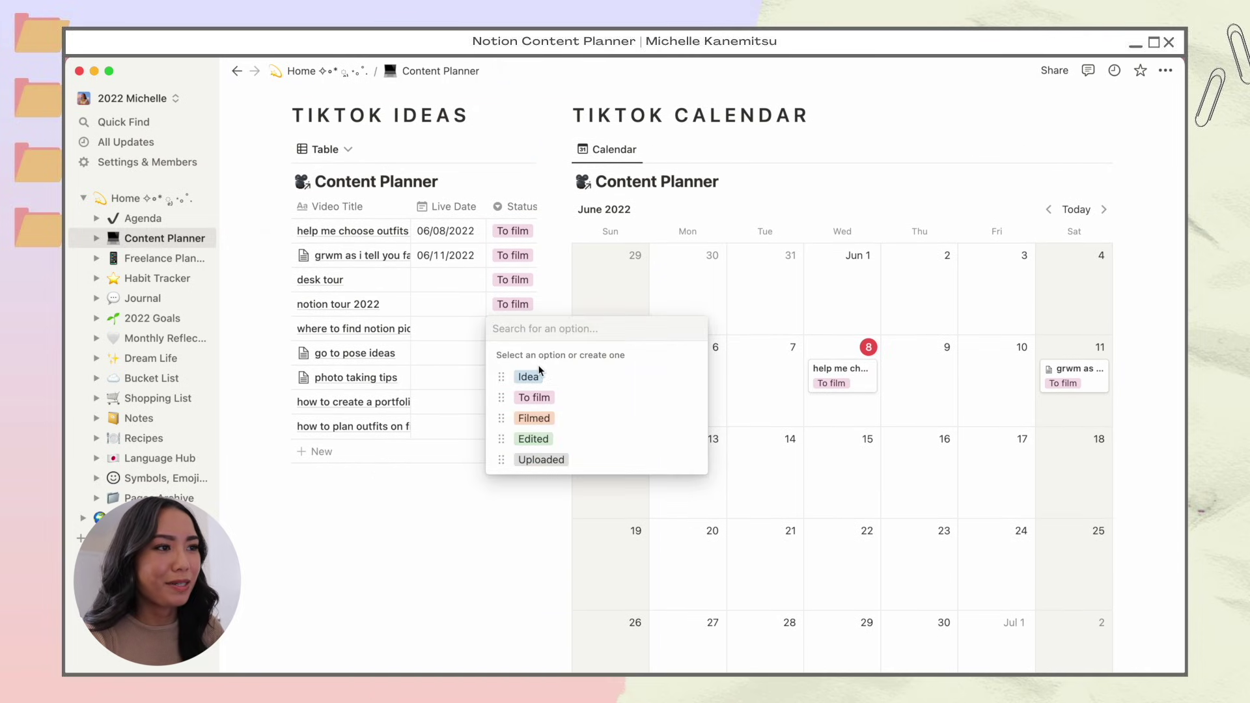
left_click(503, 525)
left_click(510, 332)
left_click(530, 377)
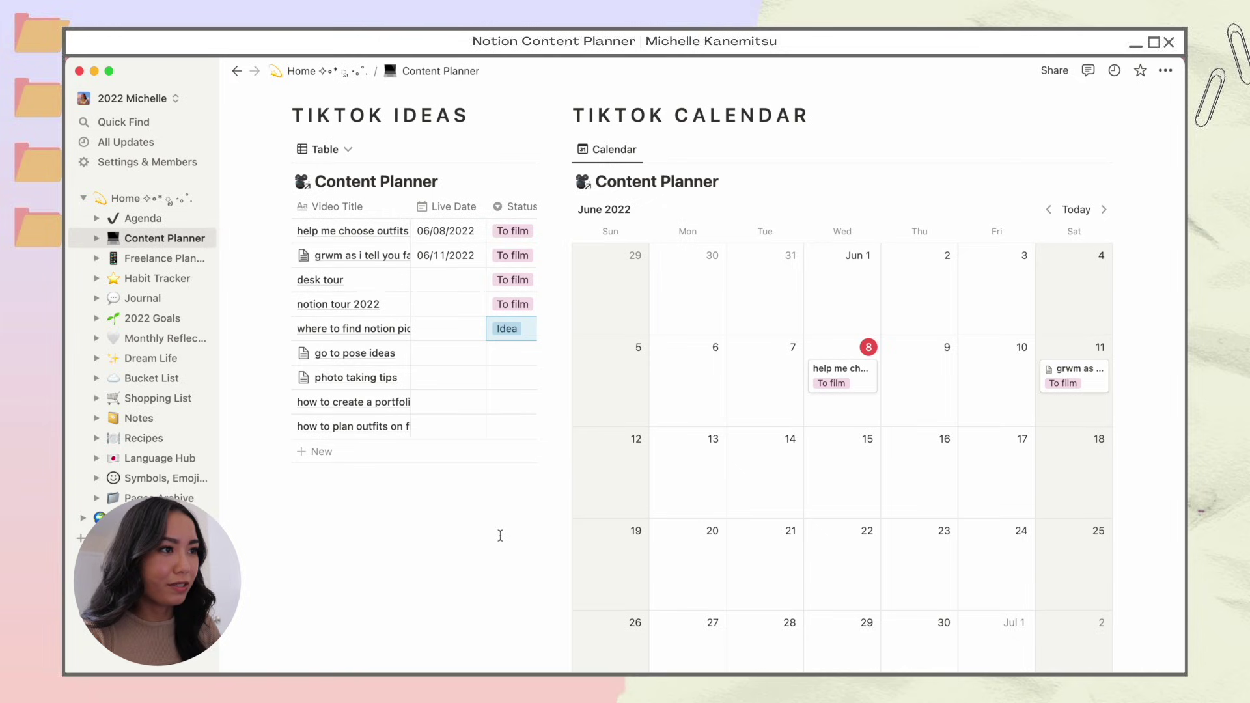
Fill the Status of the four remaining TikTok ideas, from "go to pose ideas" to "how to plan outfits", with Idea.
key("Down")
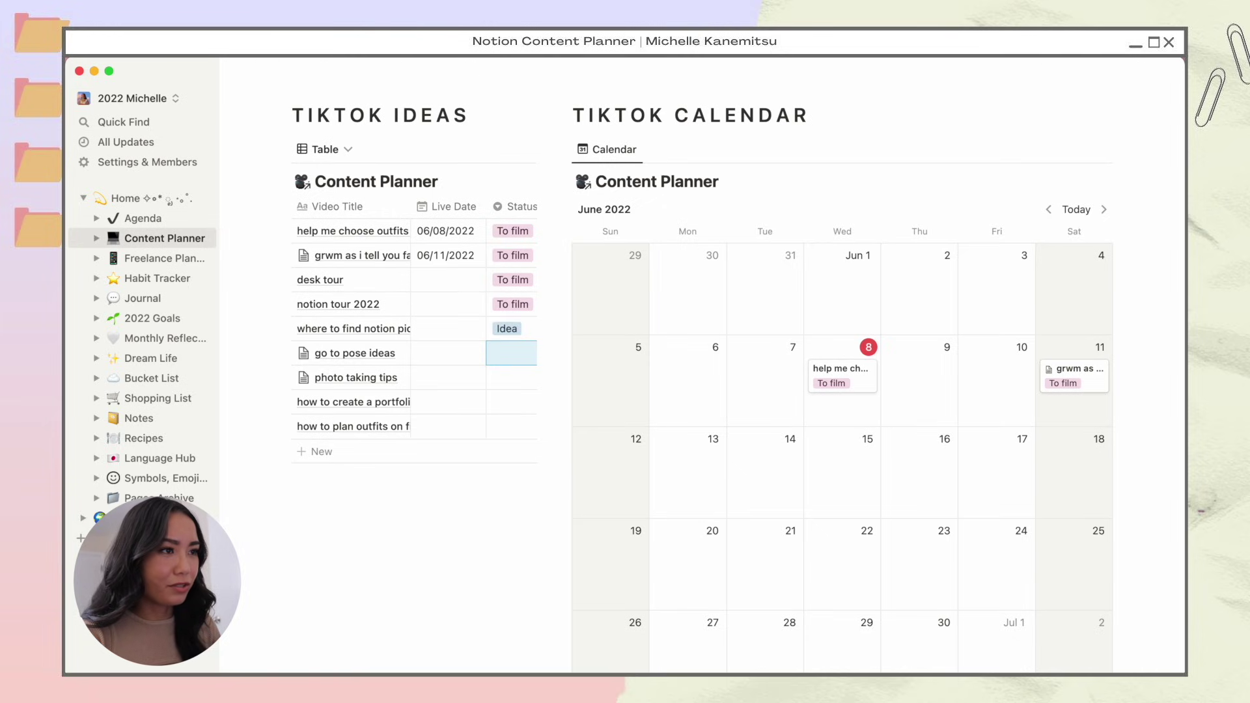
key("shift+Down")
key("shift+Down")
key("shift+Down")
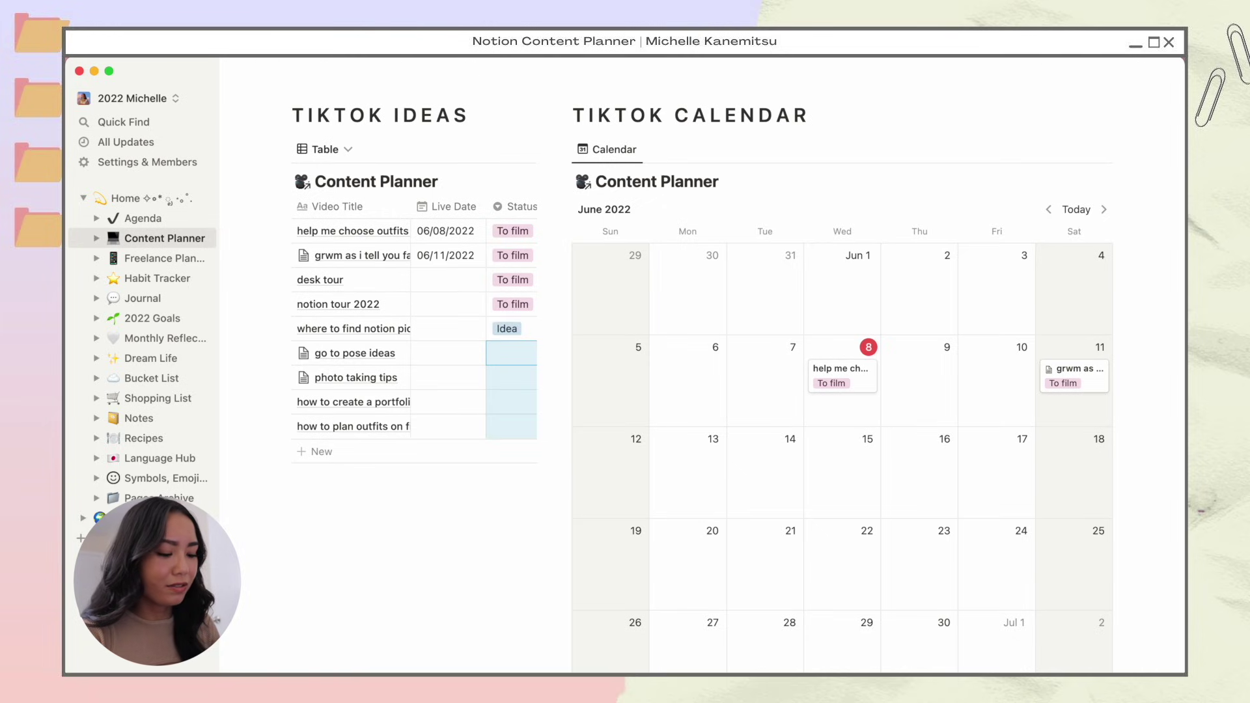
type("Idea Idea Idea Idea")
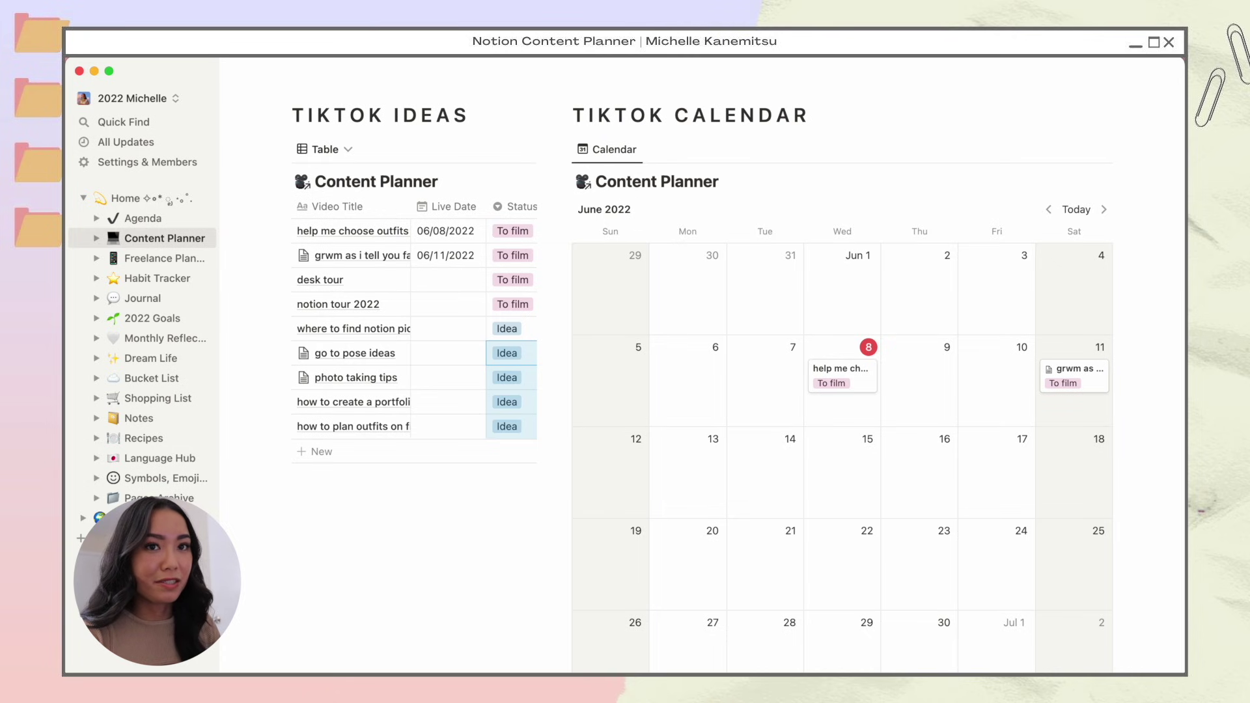
left_click(428, 549)
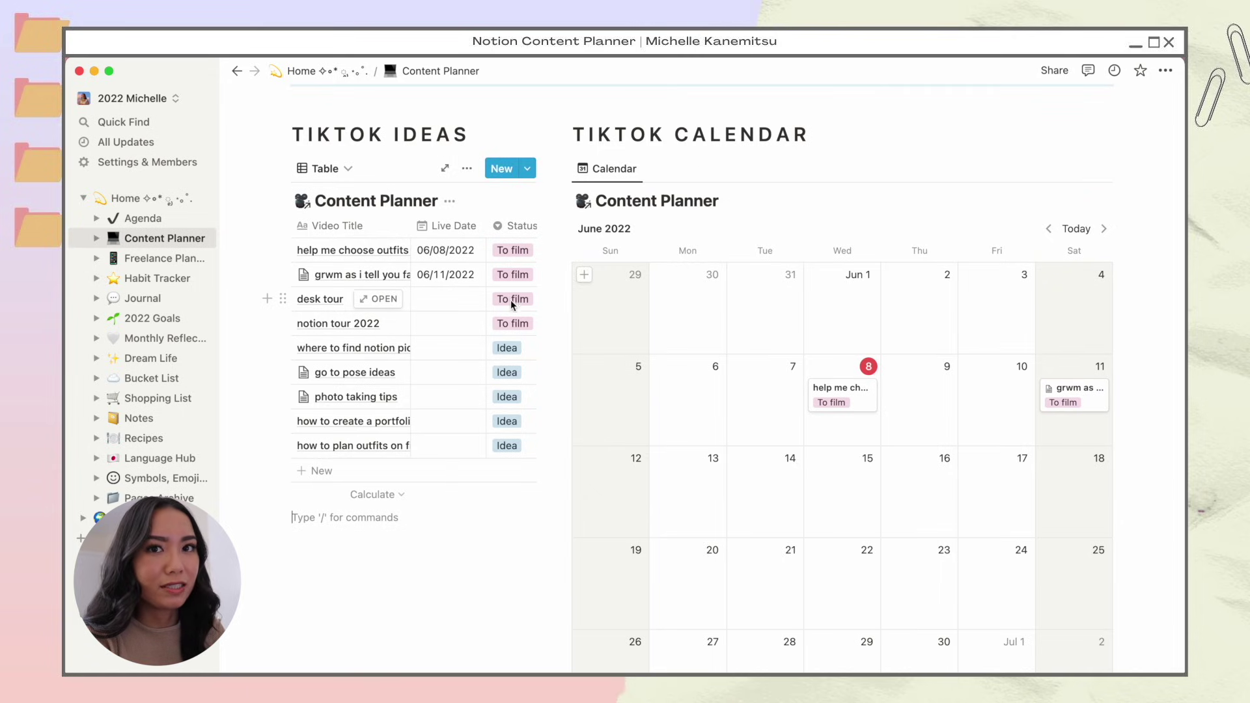
Set the TikTok Live Dates to 06/12/2022 for "desk tour" and 06/16/2022 for "notion tour 2022".
left_click(420, 302)
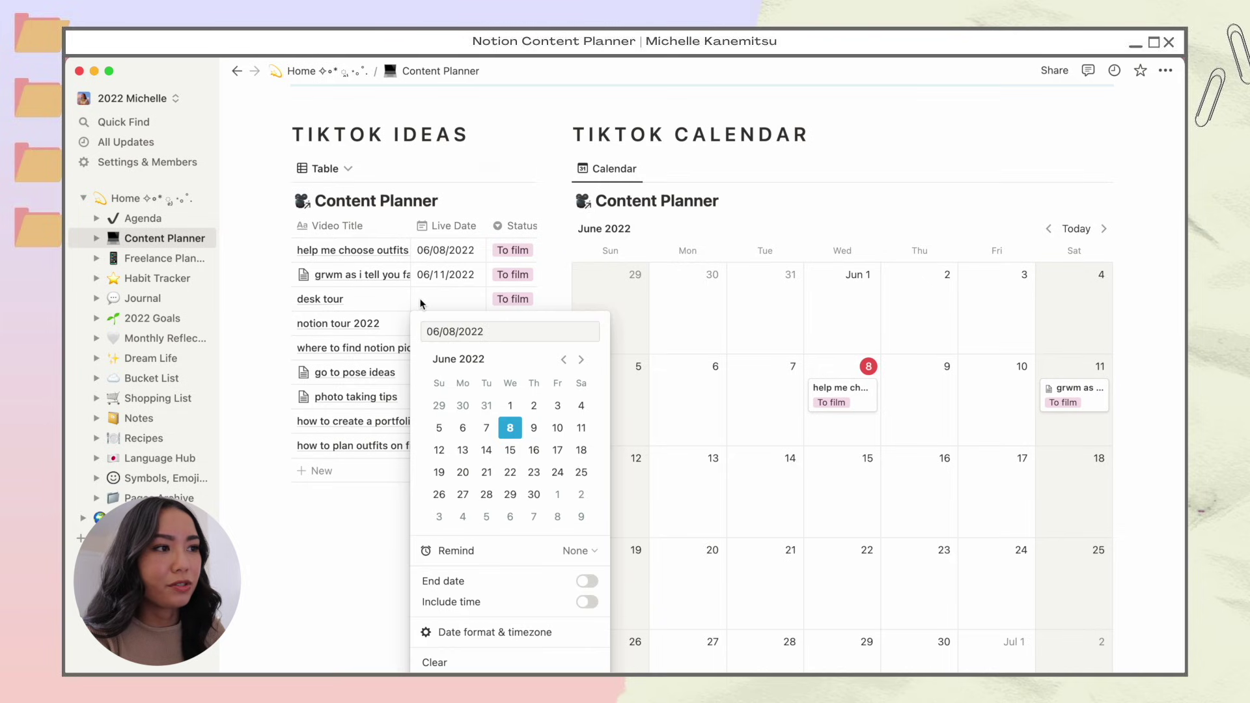
left_click(439, 450)
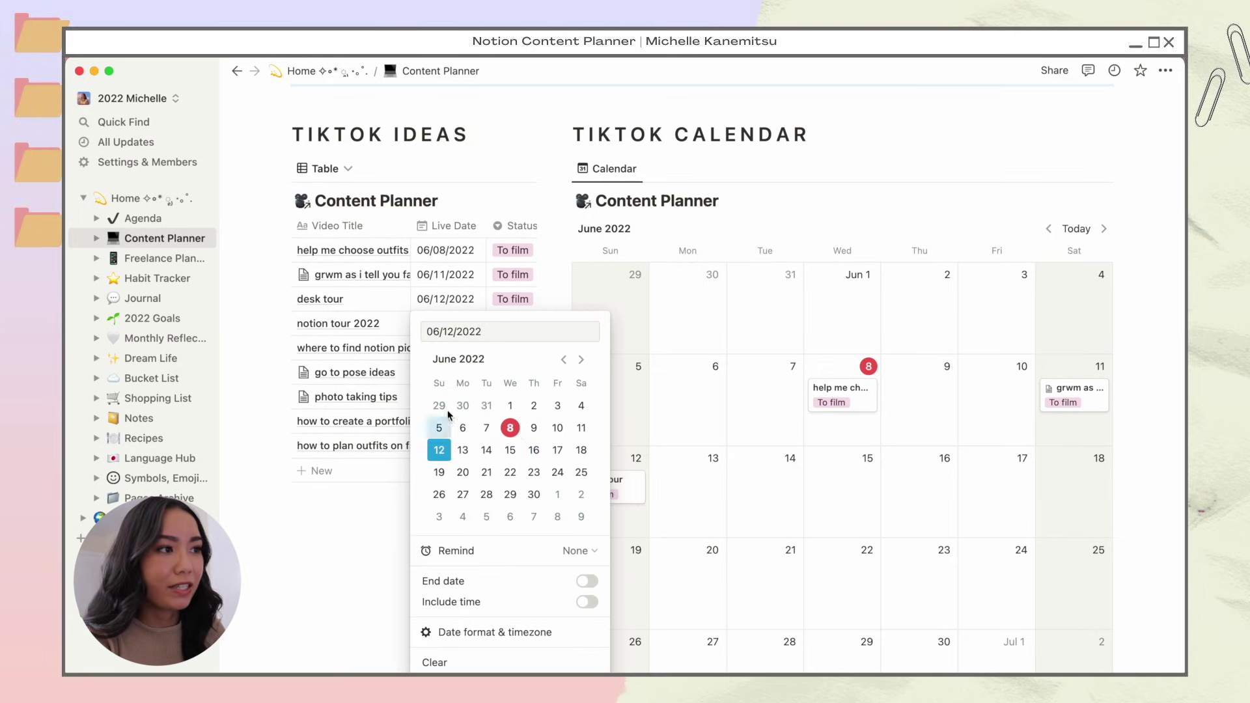
left_click(392, 326)
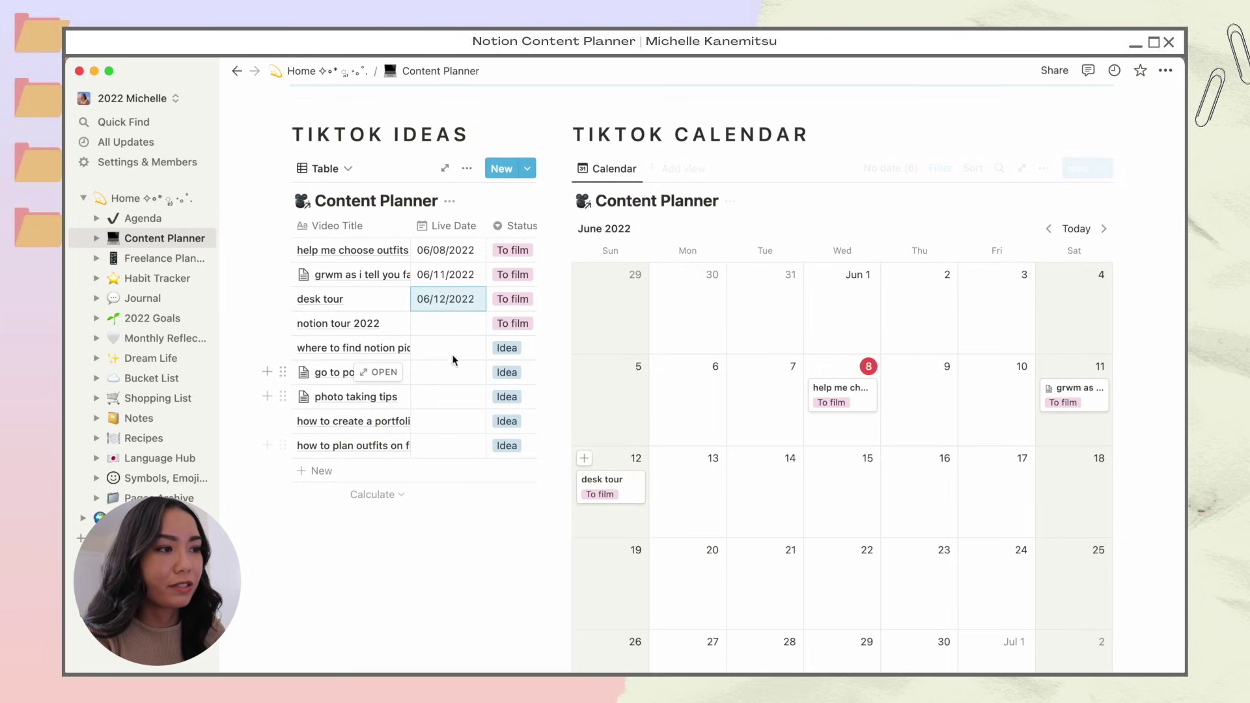
left_click(442, 324)
left_click(558, 475)
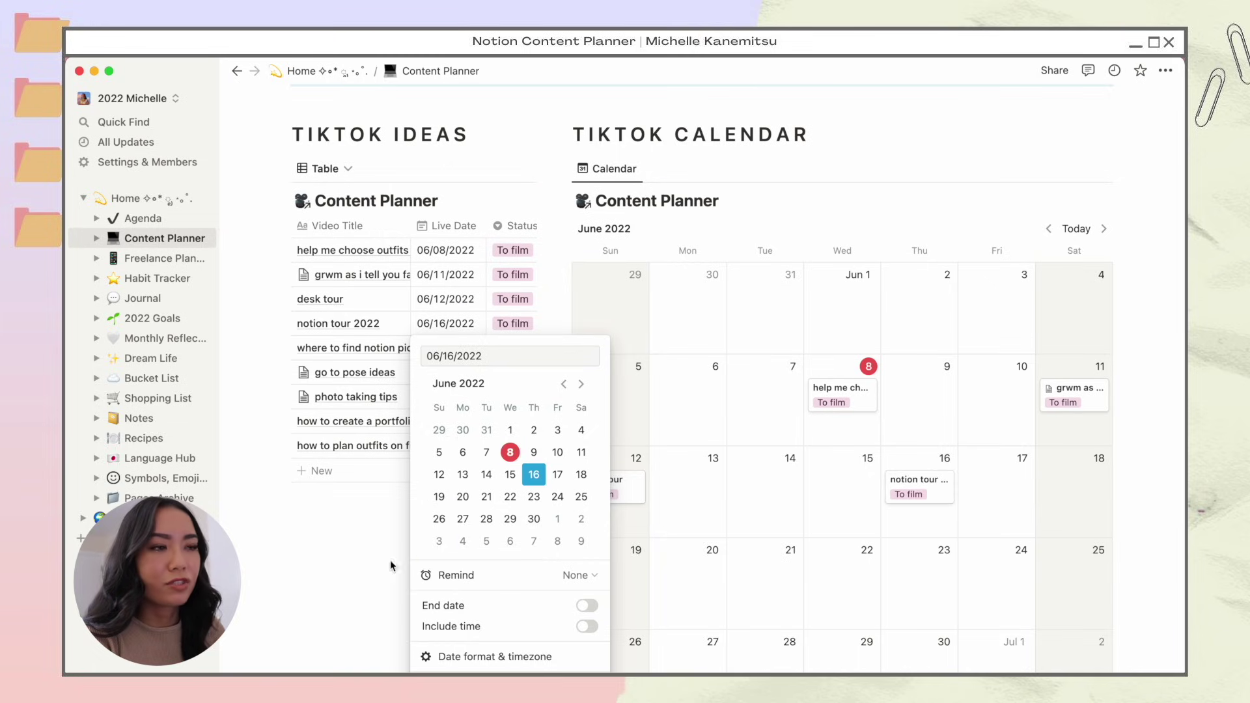
left_click(352, 586)
left_click(469, 569)
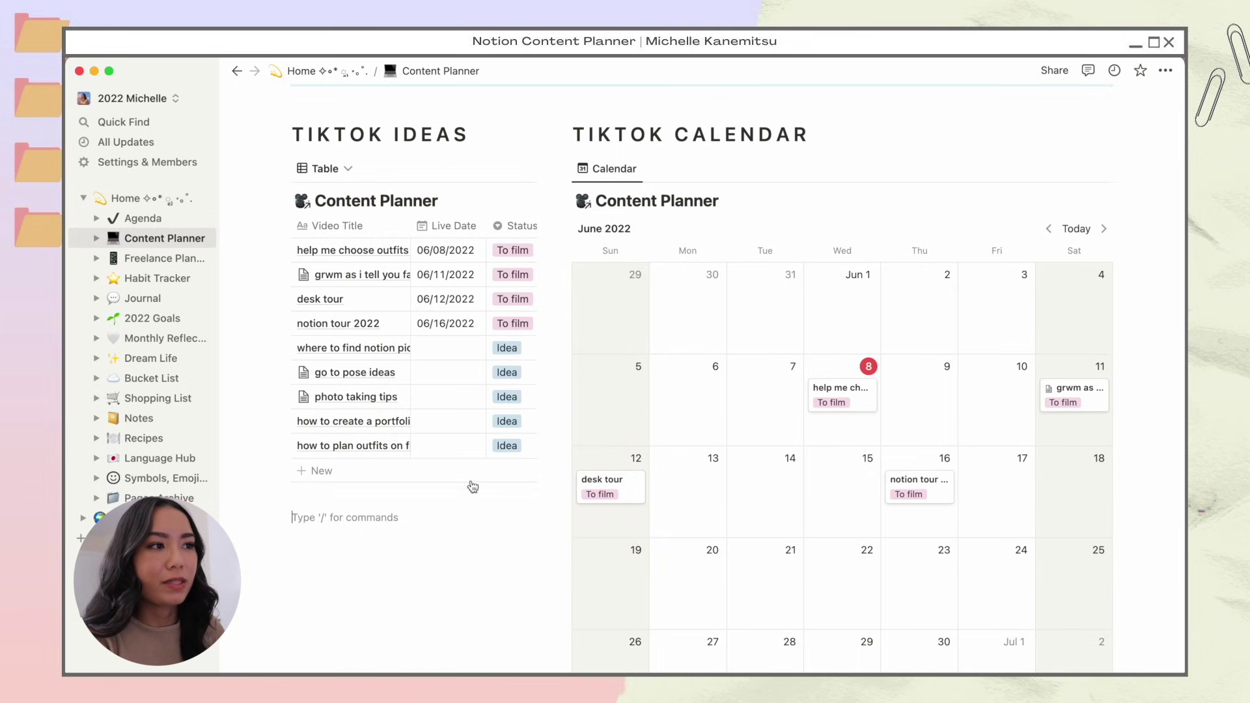
Set the Live Date of the "where to find notion" TikTok idea to 06/23/2022, and clear it again.
left_click(448, 346)
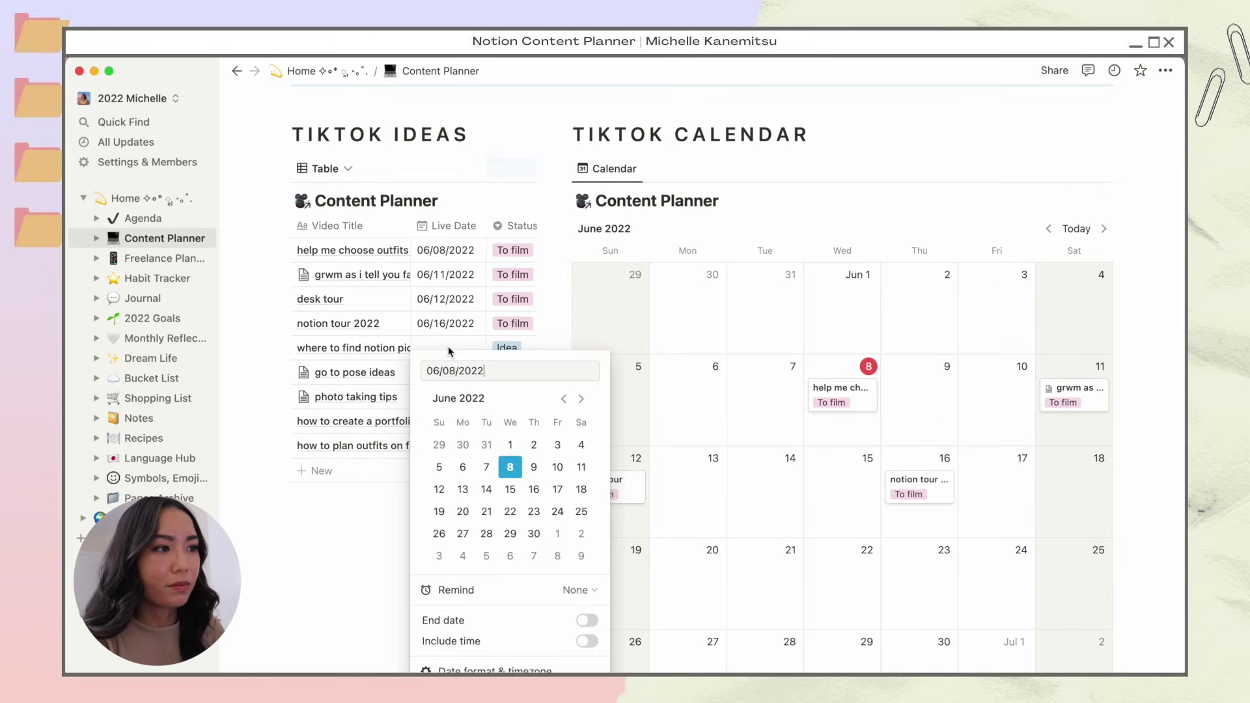
left_click(534, 511)
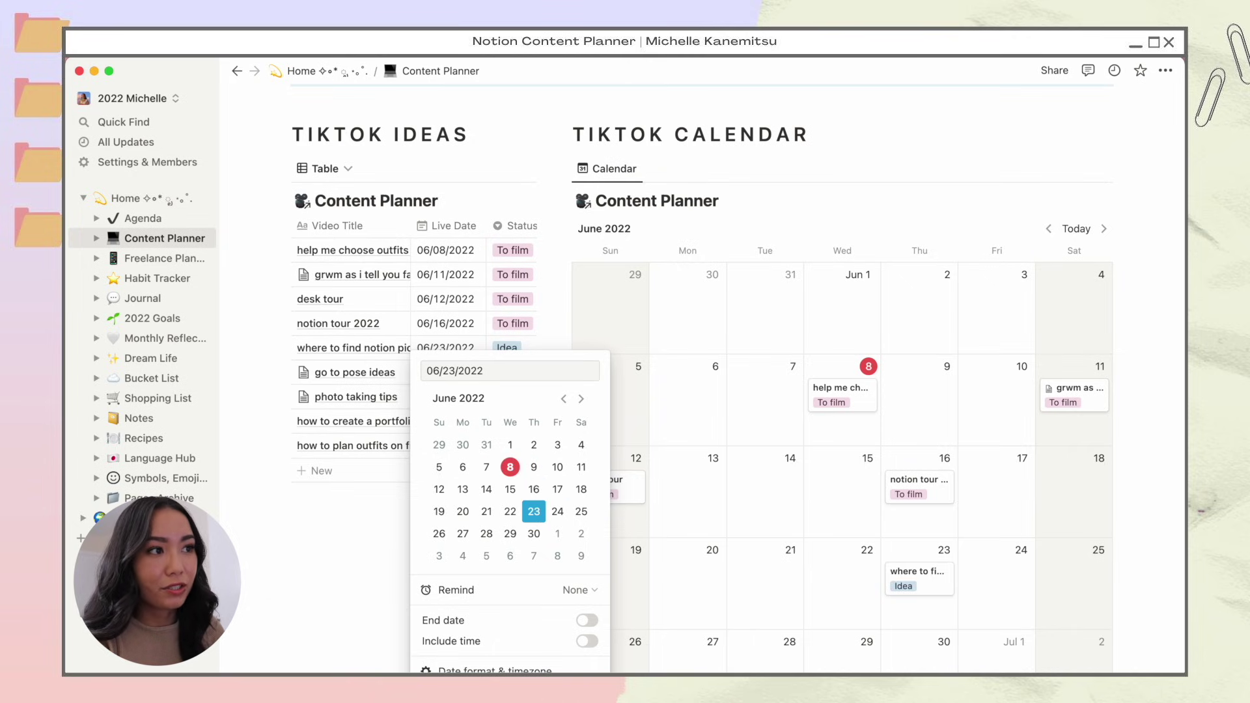
key("Escape")
key("BackSpace")
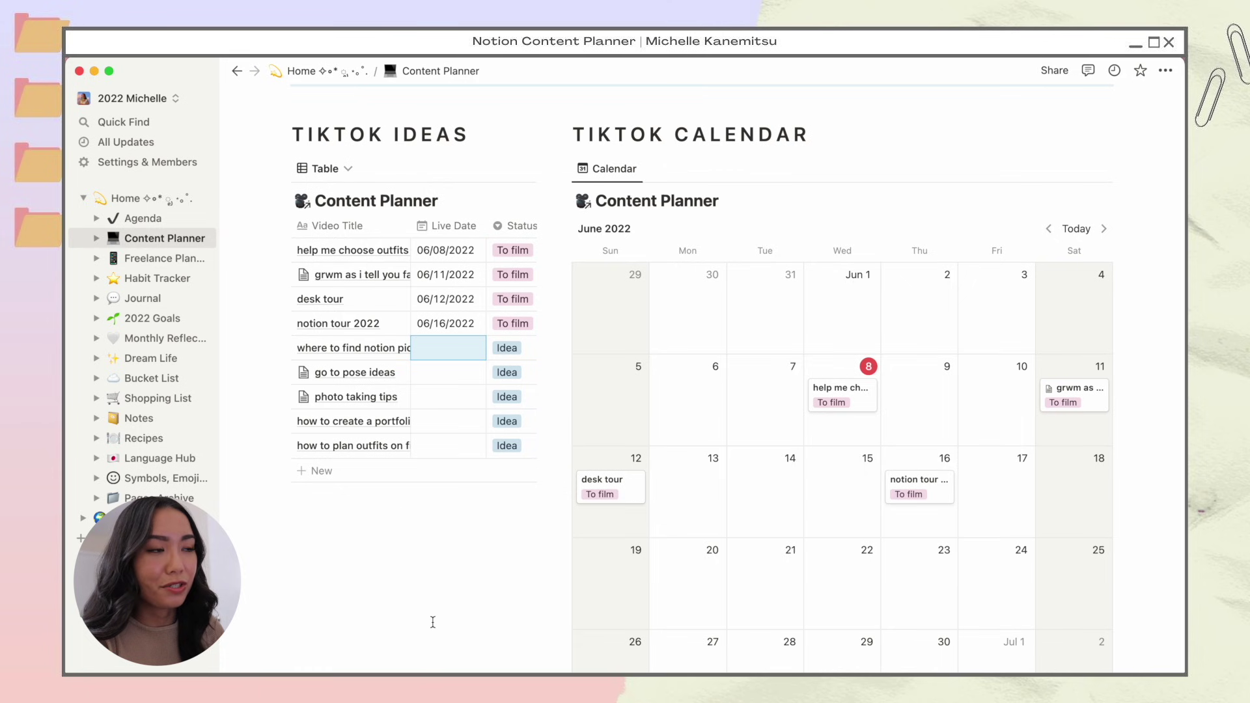
left_click(461, 610)
Open the Agenda page and review the daily to-do lists for Week 23, June 6 - 12.
scroll(840, 576, "down", 10)
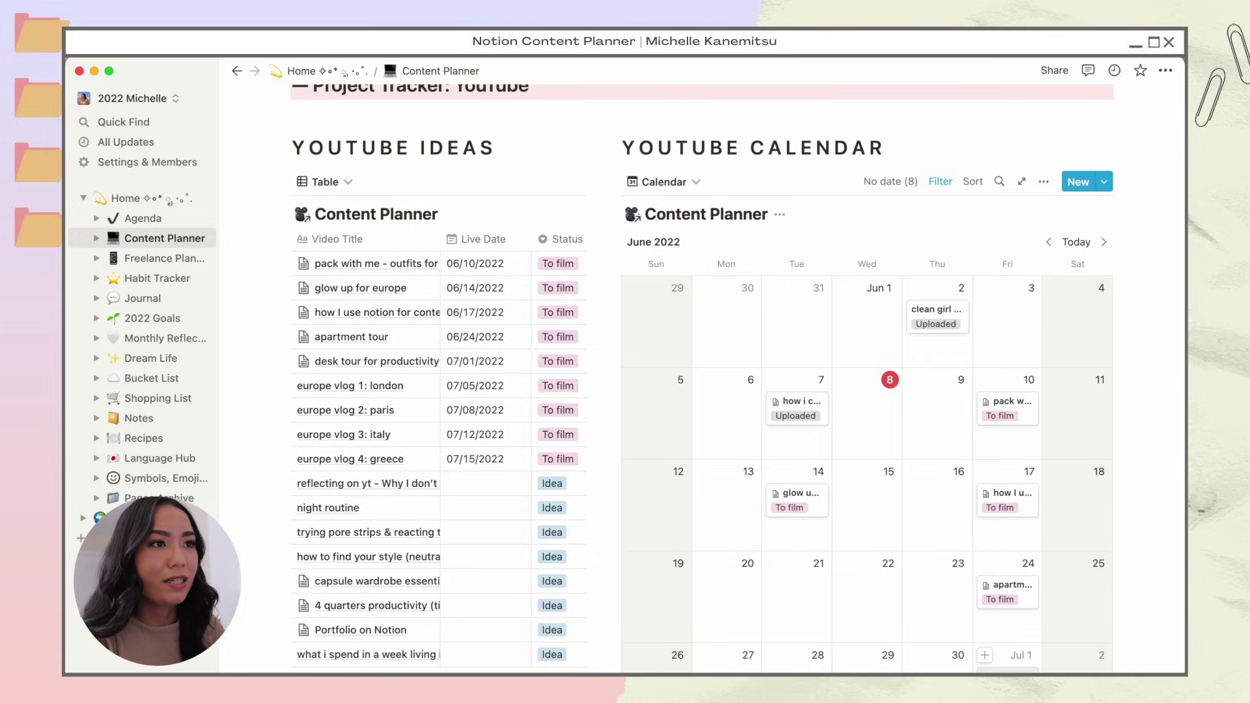
left_click(144, 218)
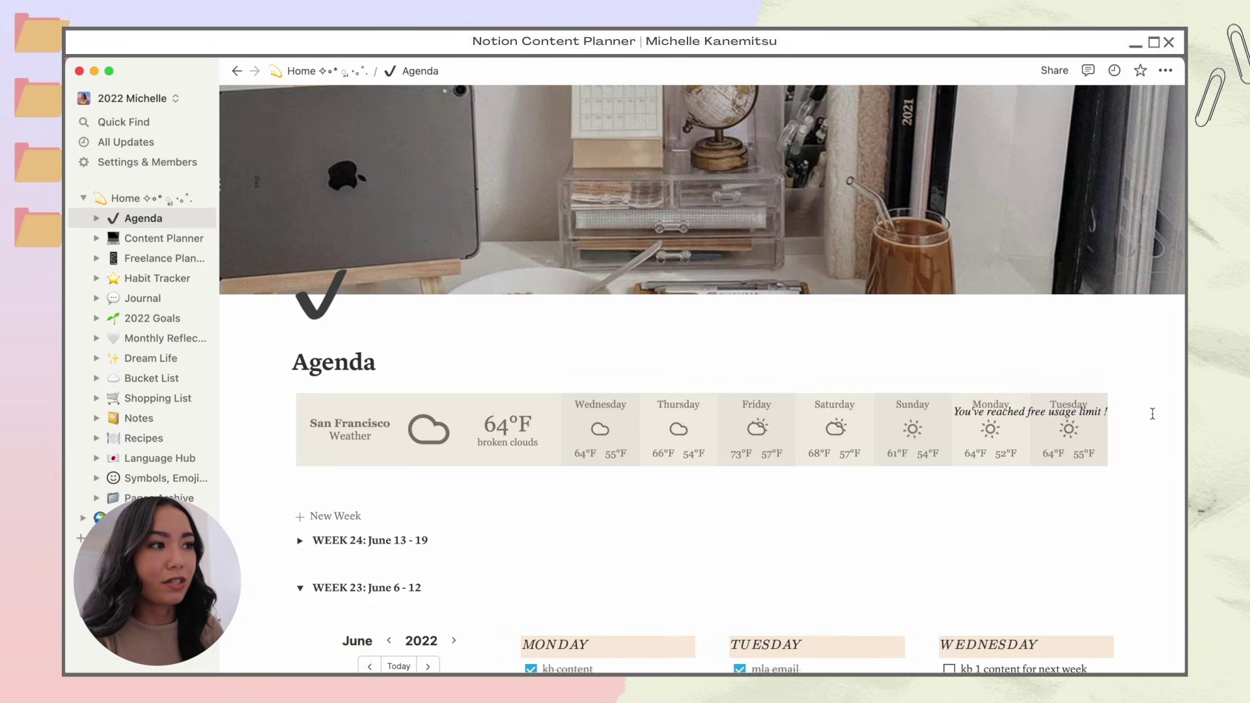
scroll(1152, 413, "down", 5)
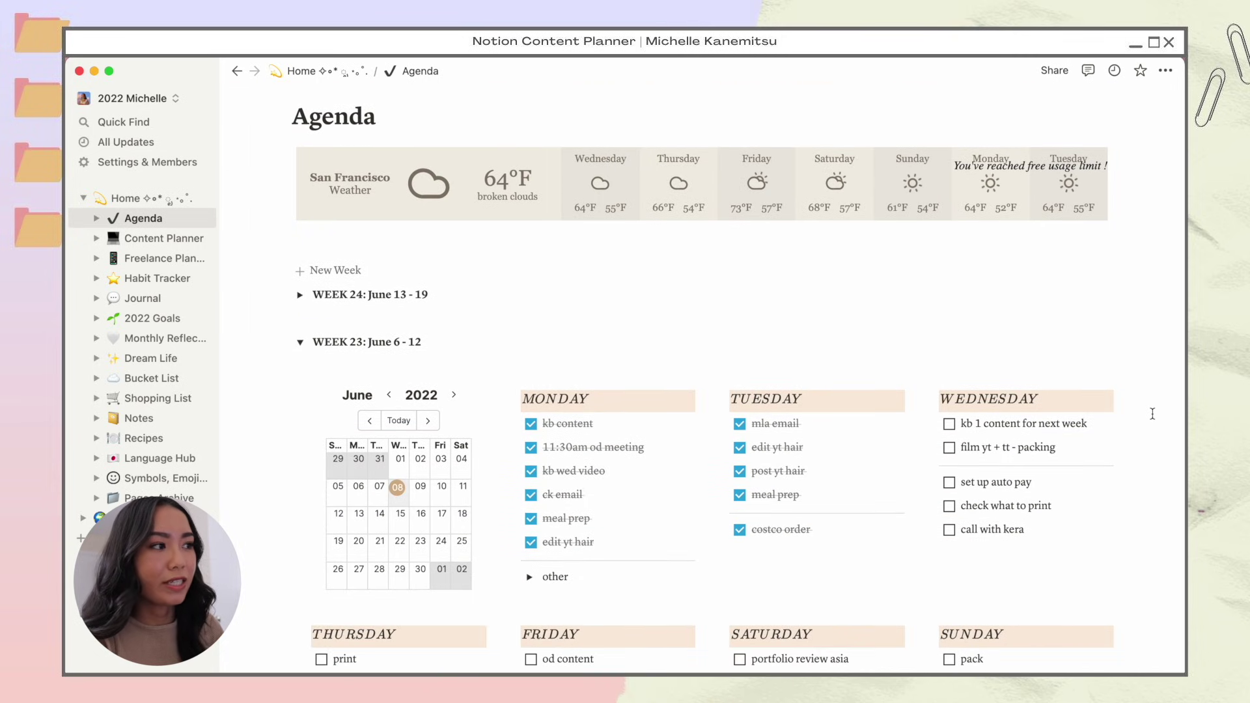
scroll(1152, 413, "down", 3)
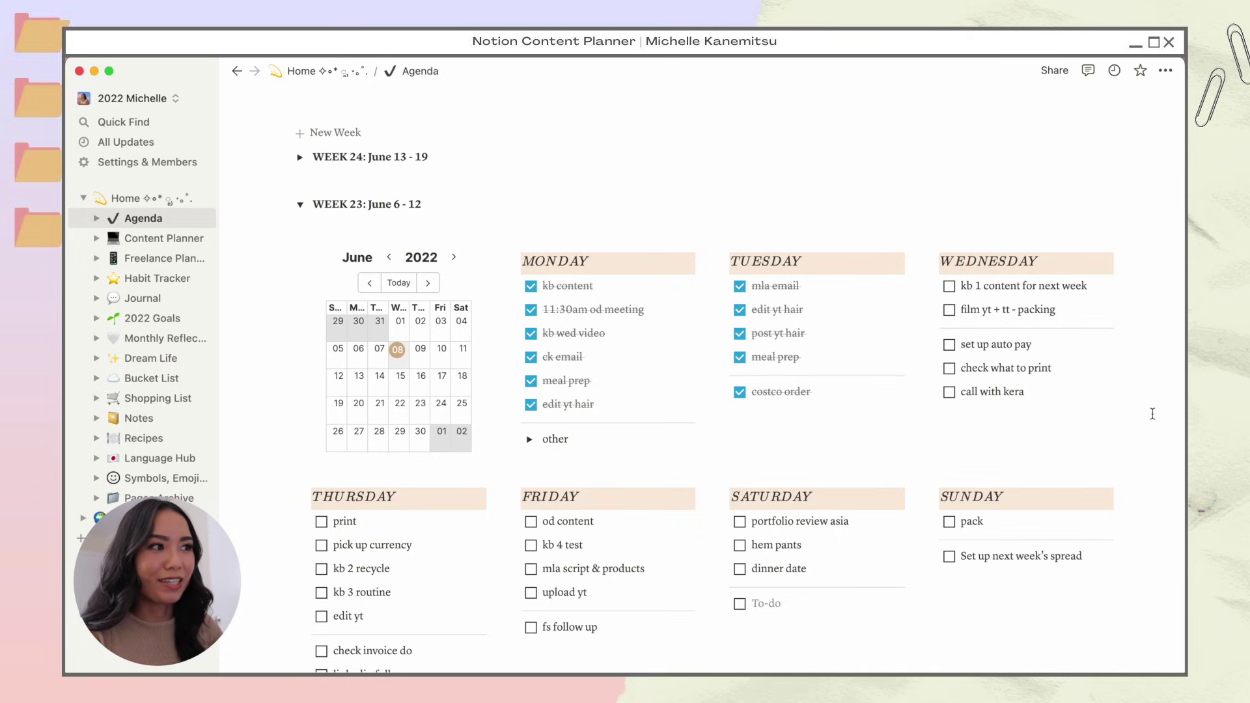
Return to the Content Planner, review its calendars and check the "pack with me" entry scheduled on June 10.
left_click(143, 239)
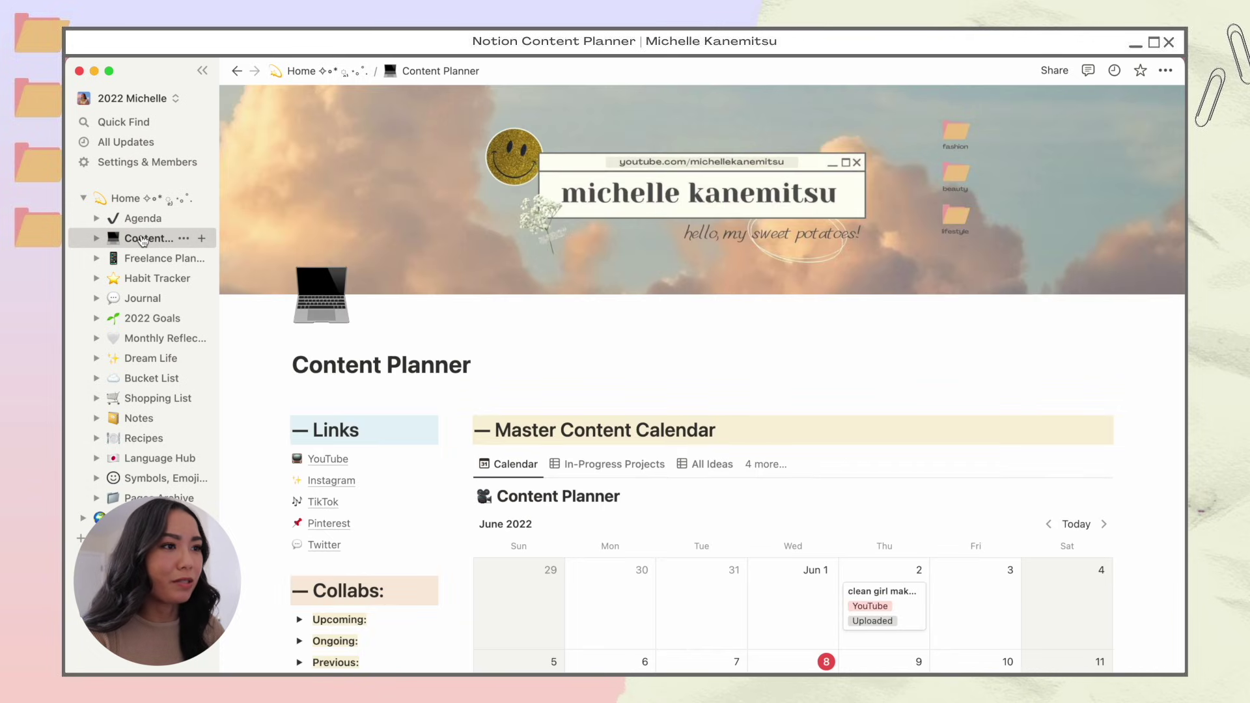
scroll(662, 430, "down", 10)
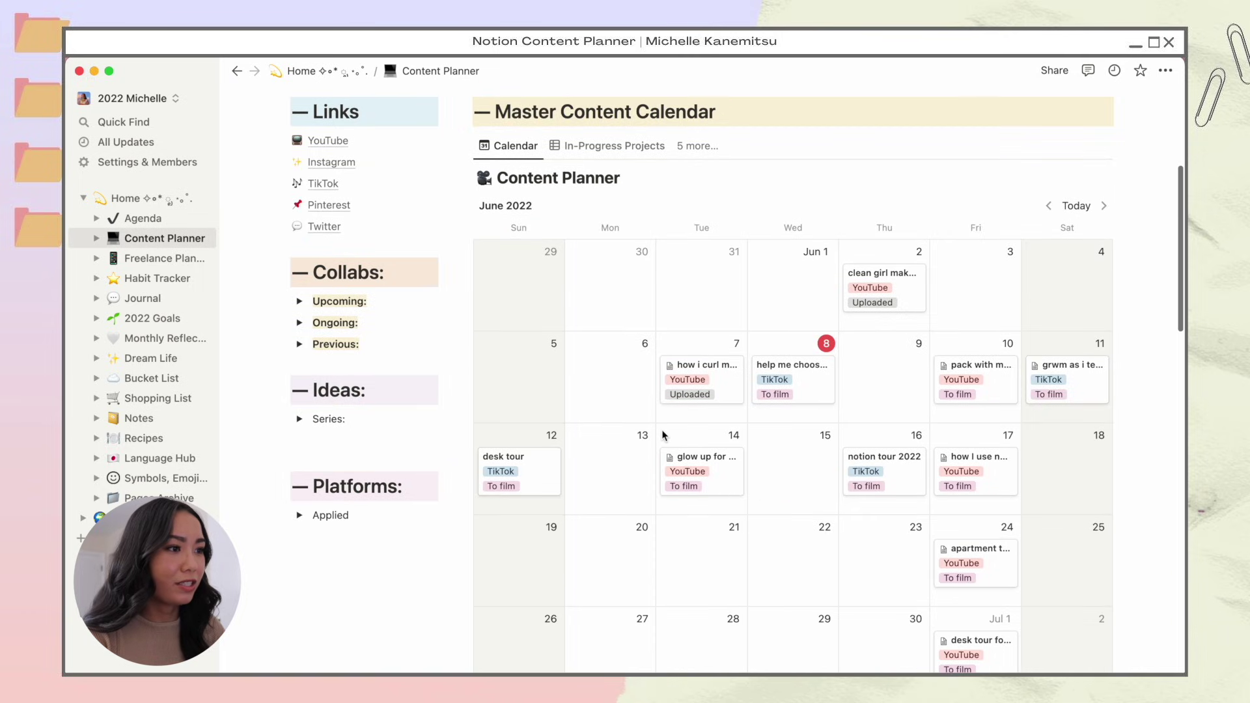
scroll(663, 434, "down", 6)
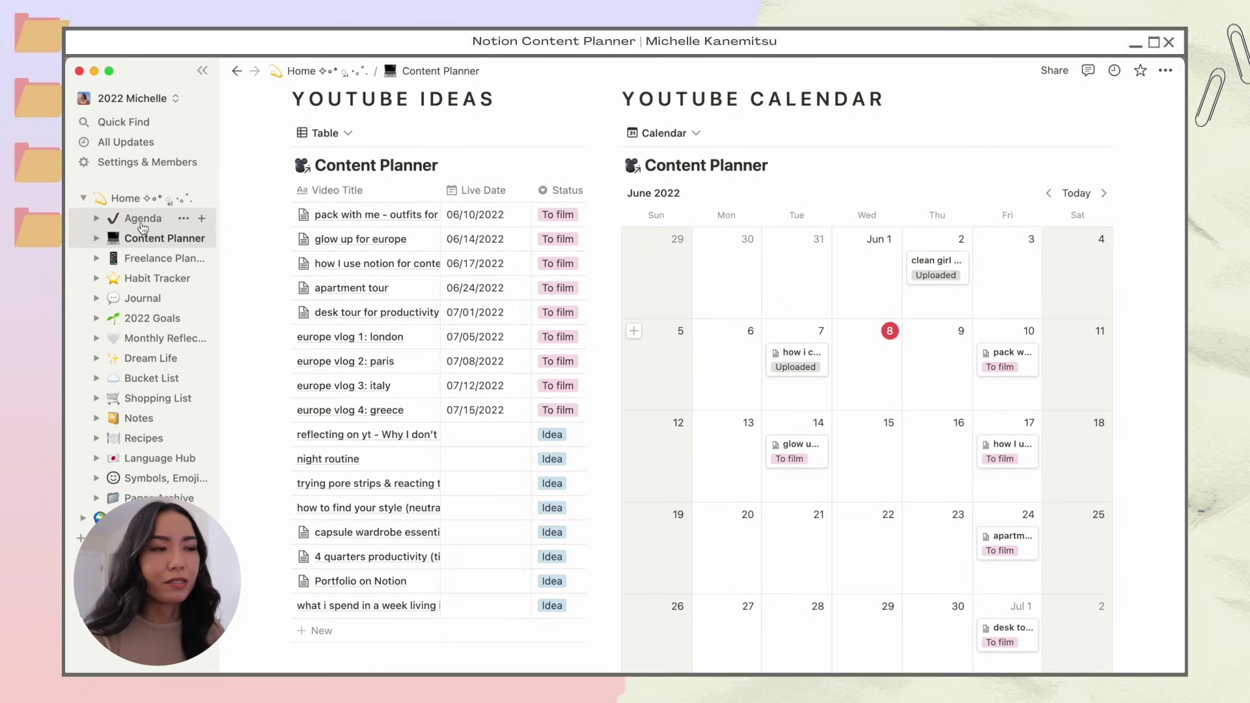
left_click(1000, 359)
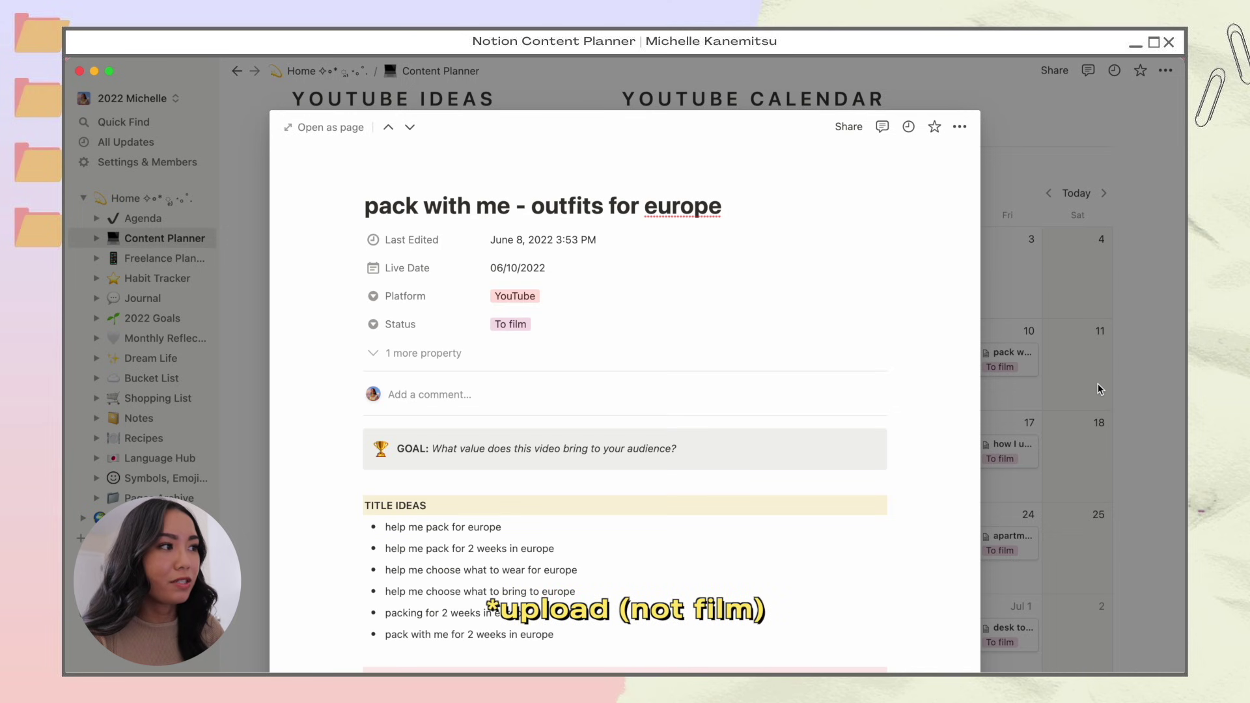
left_click(1098, 385)
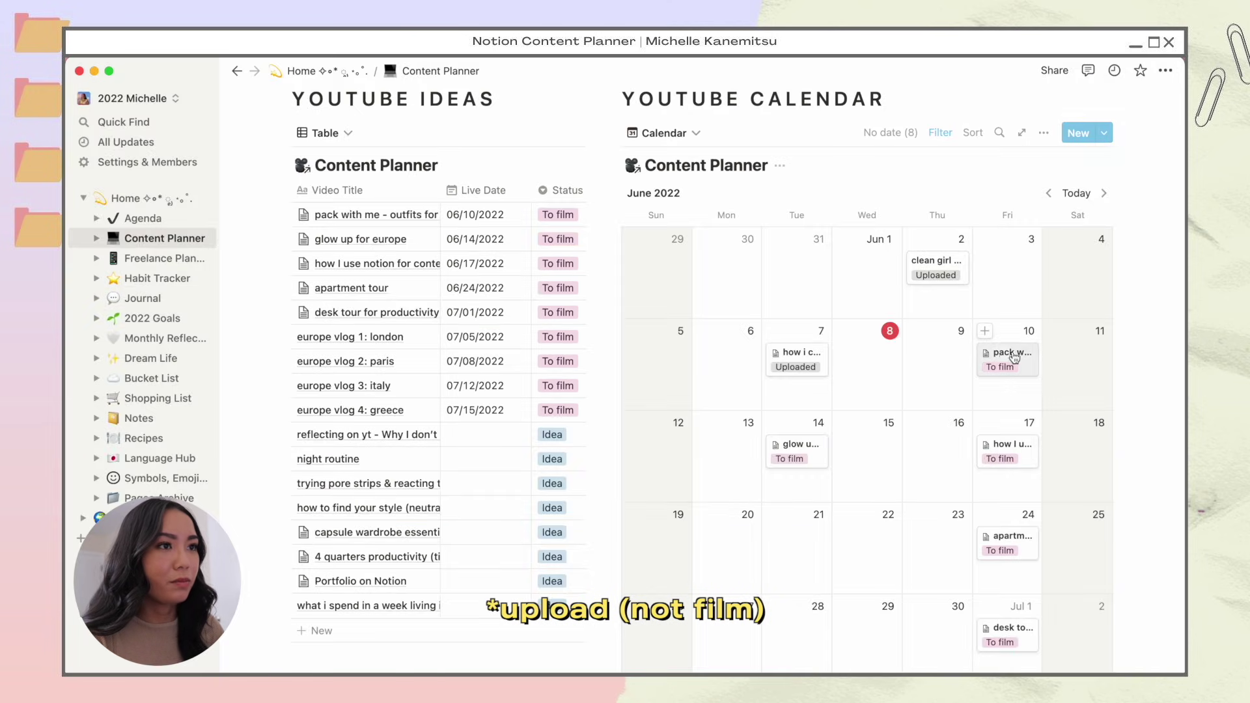
On the Agenda page, add the to-do "post youtube - pack for europe" below "mla script & products" in Week 23's Friday list.
left_click(138, 220)
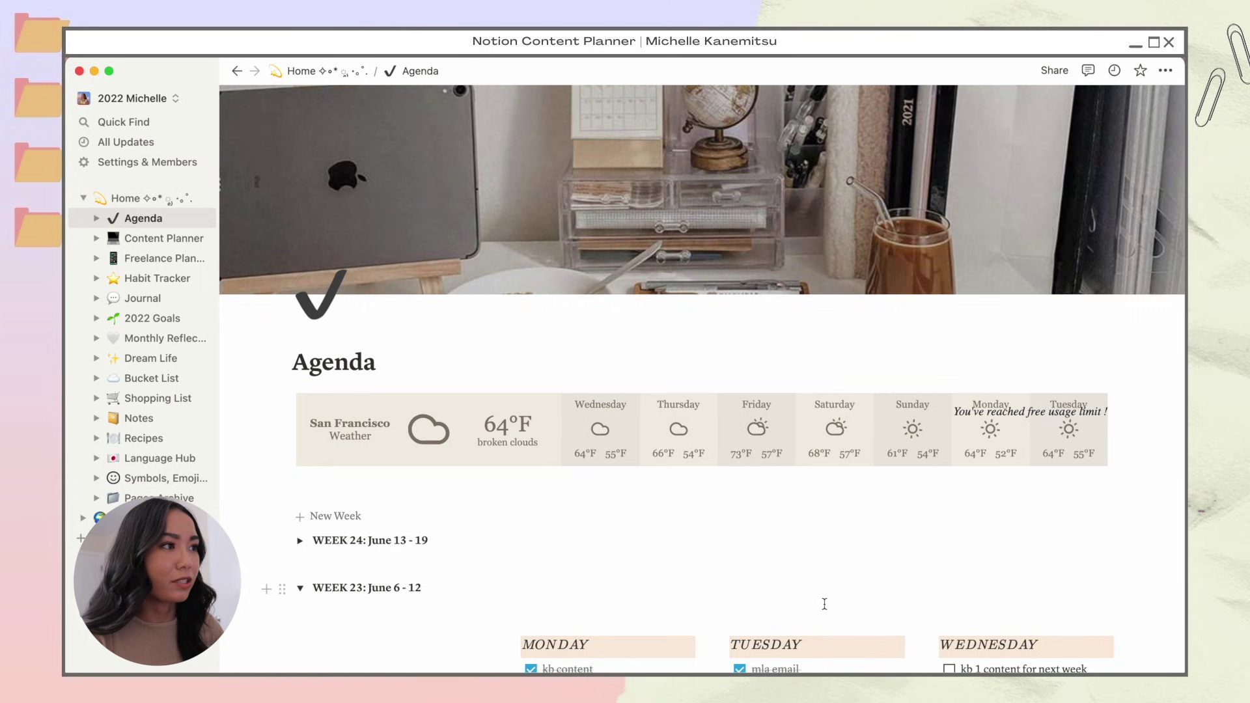
scroll(824, 605, "down", 6)
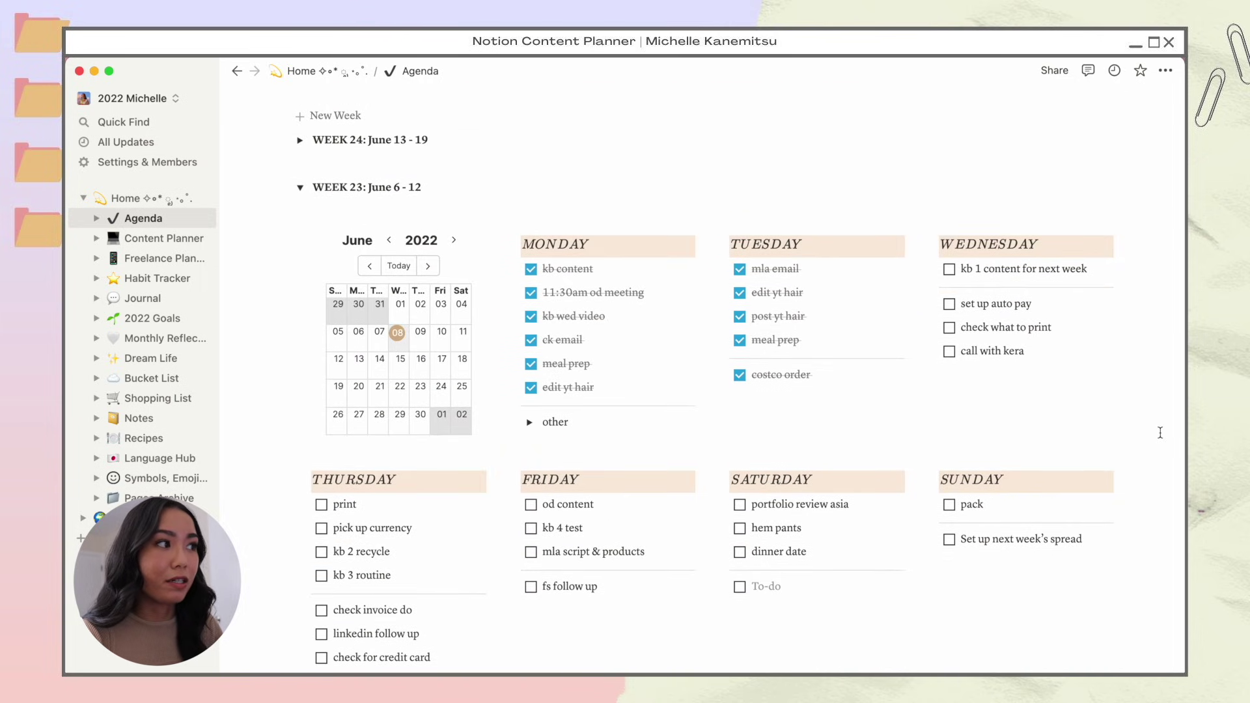
left_click(657, 556)
key("Return")
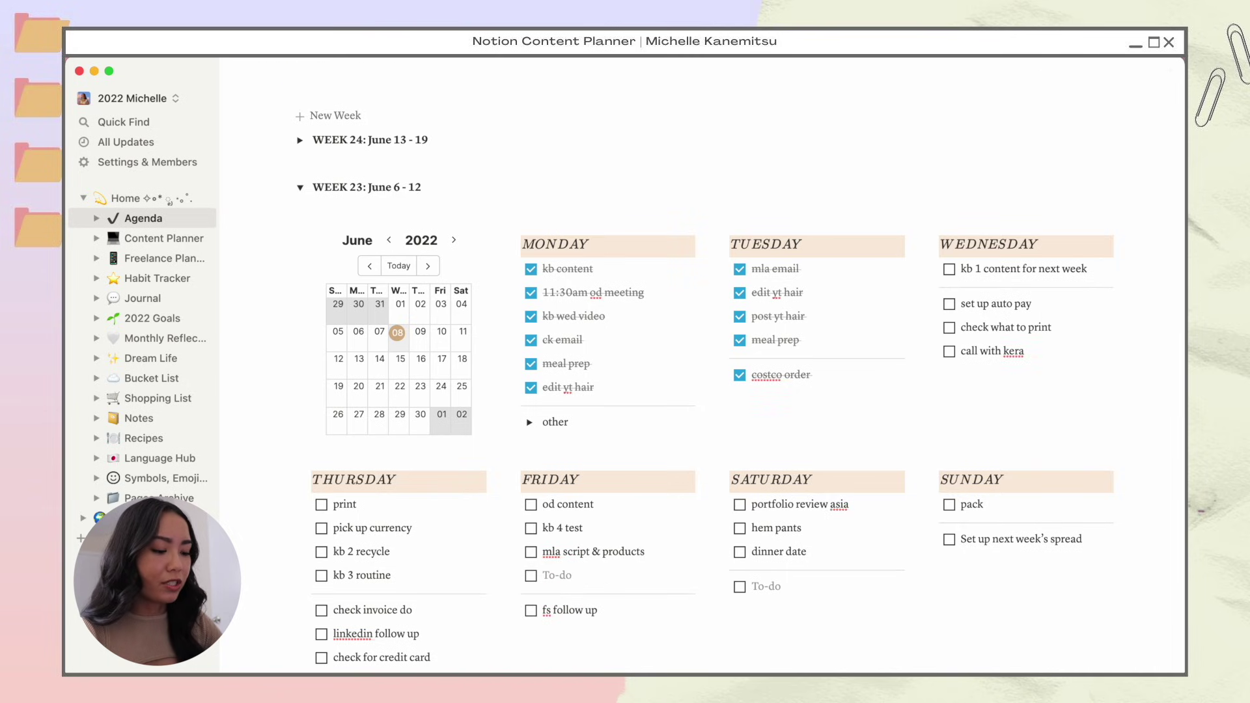
type("post youtube - pack for europe")
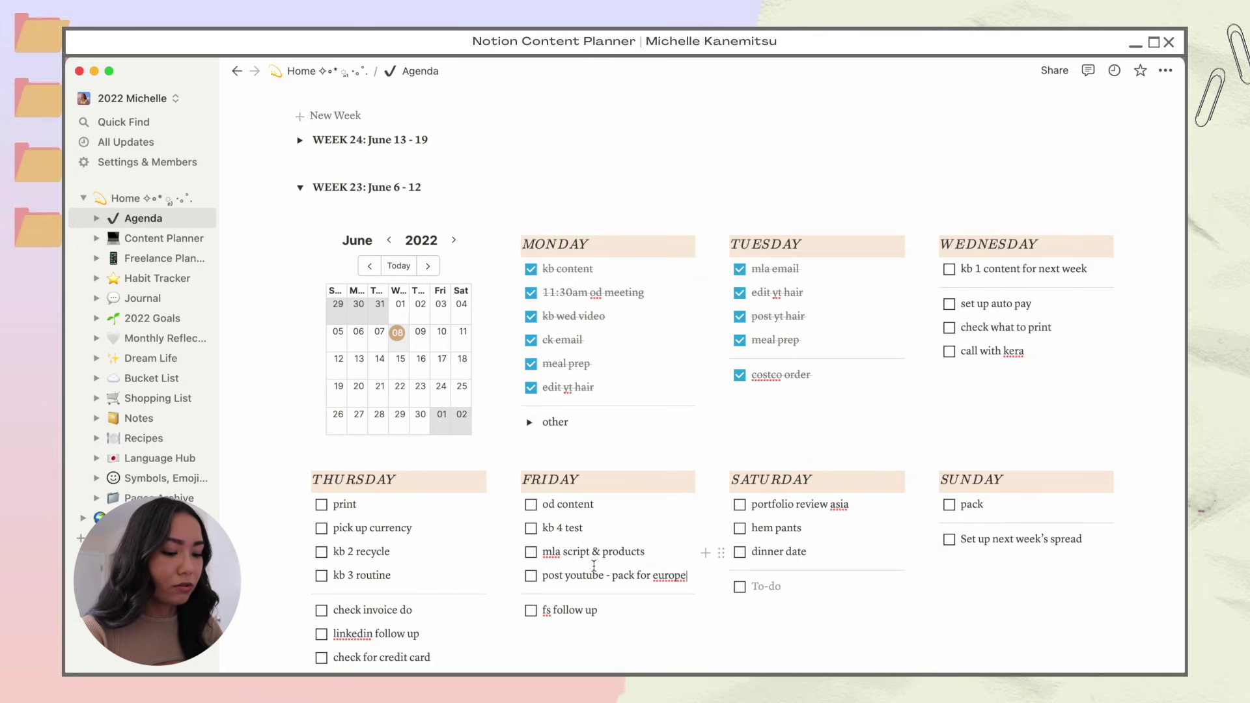
Copy Friday's "post youtube - pack for europe" to-do to the start of Thursday's list and reword the copy as "edit youtube - pack for europe".
left_click(513, 577)
left_click_drag(514, 576, 319, 492)
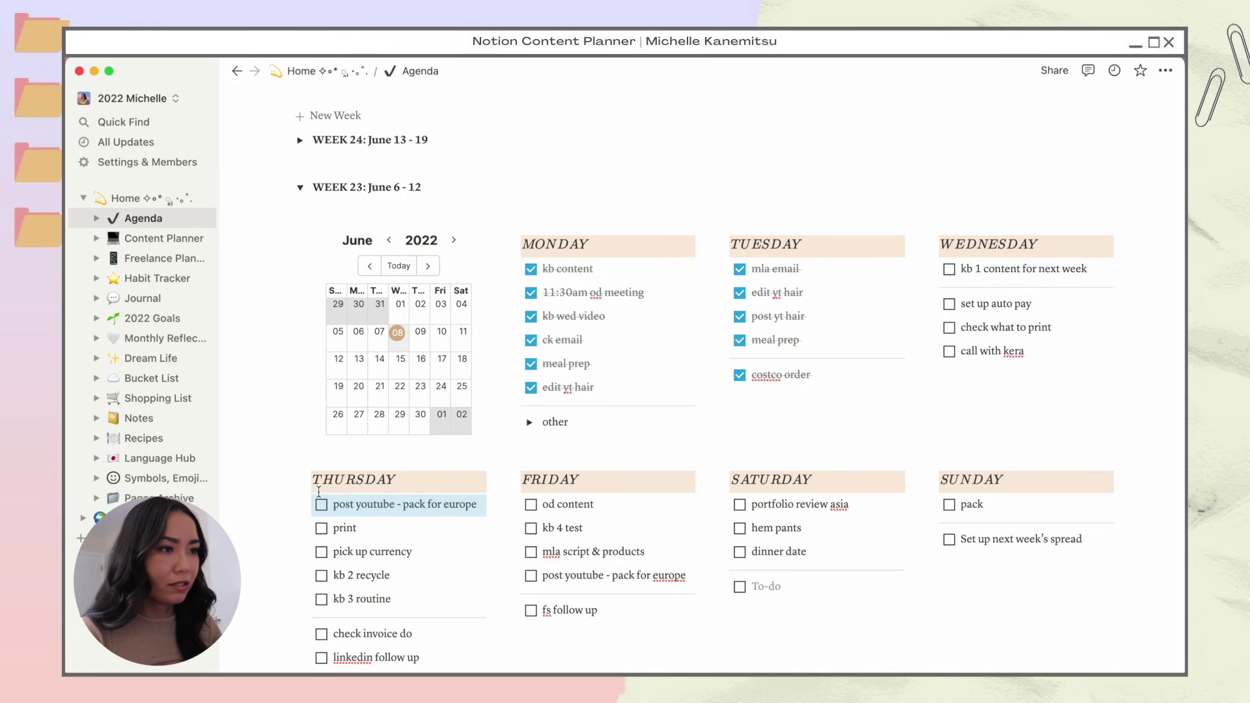
left_click_drag(332, 505, 347, 505)
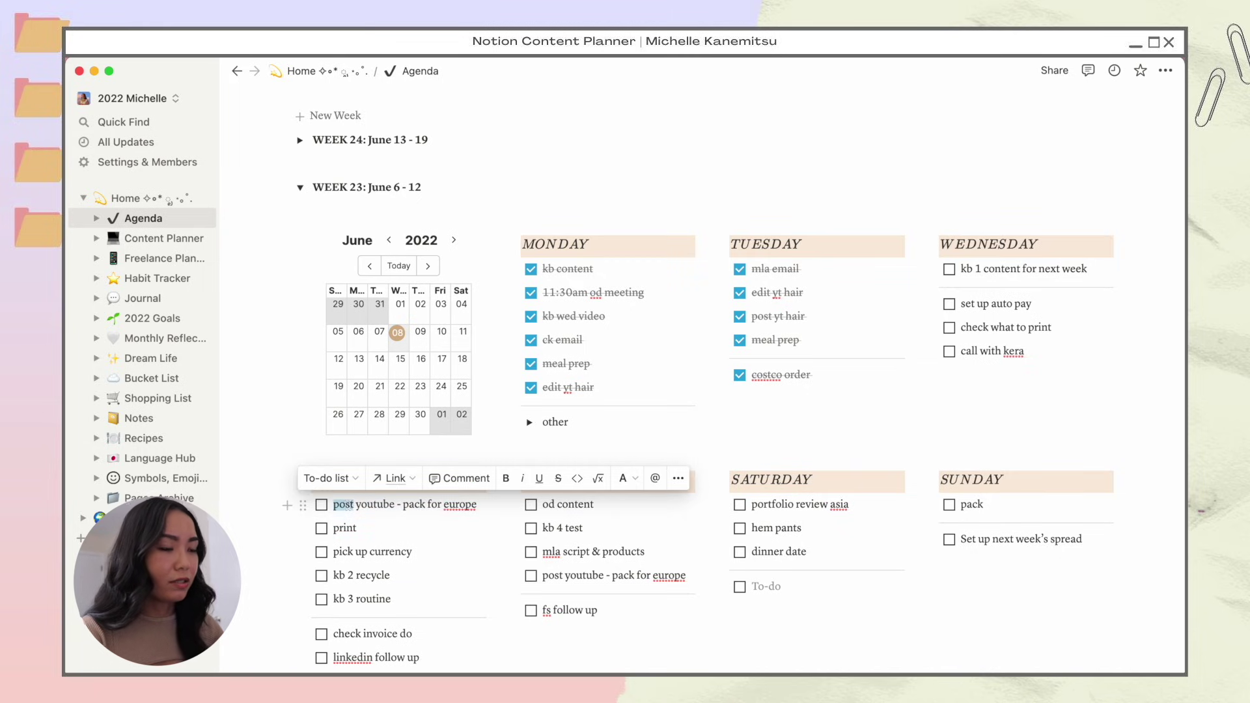
type("edit")
Copy Thursday's "edit youtube - pack for europe" to-do to the start of Wednesday's list and reword the copy as "film youtube - pack for europe".
left_click_drag(302, 505, 958, 264)
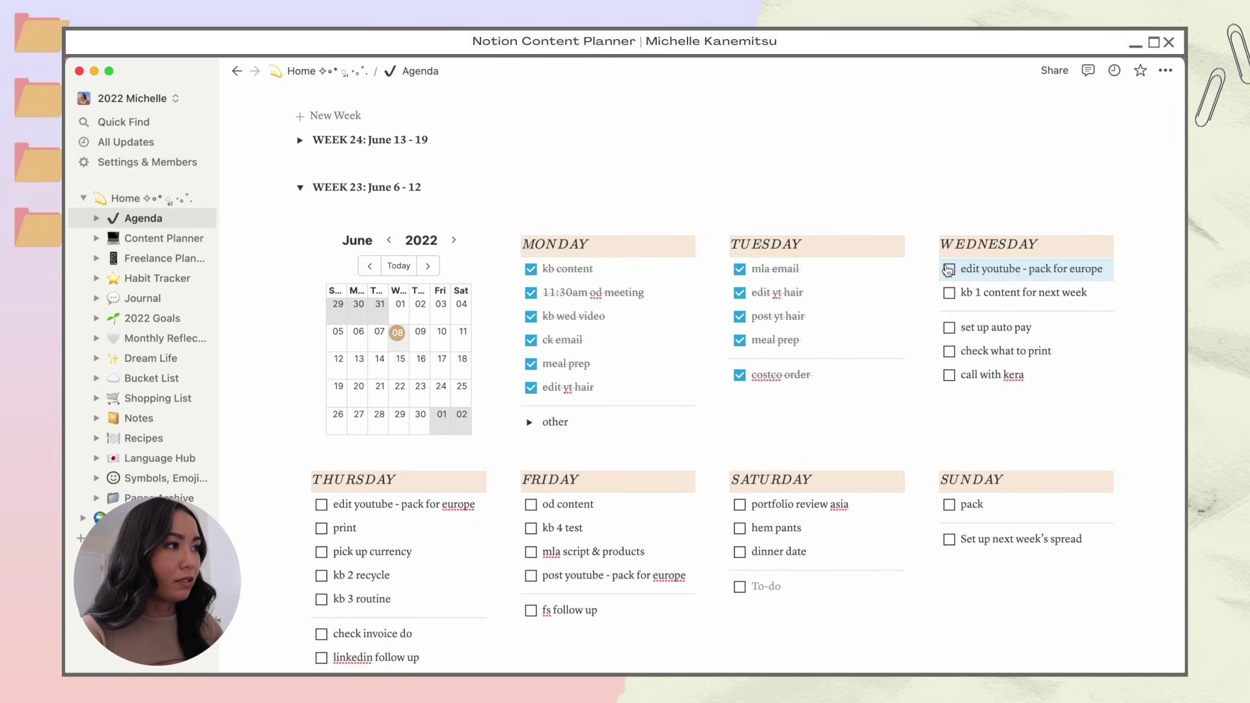
double_click(976, 269)
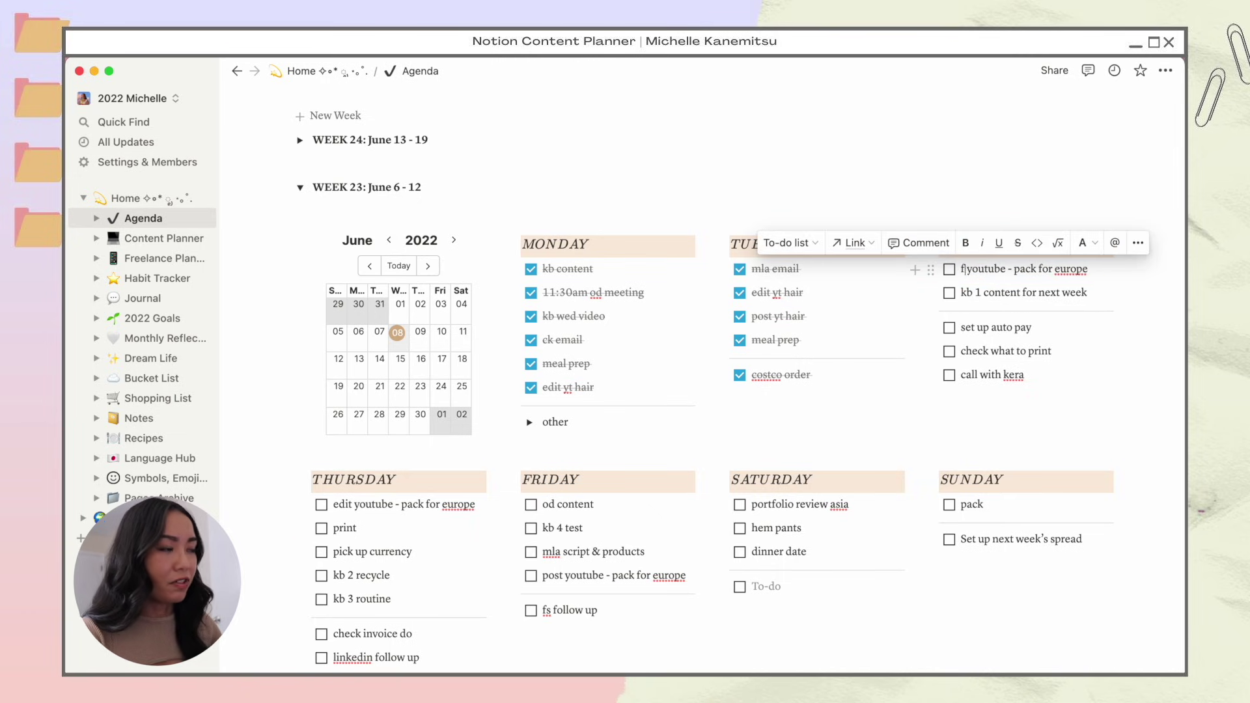
type("film")
left_click(1104, 291)
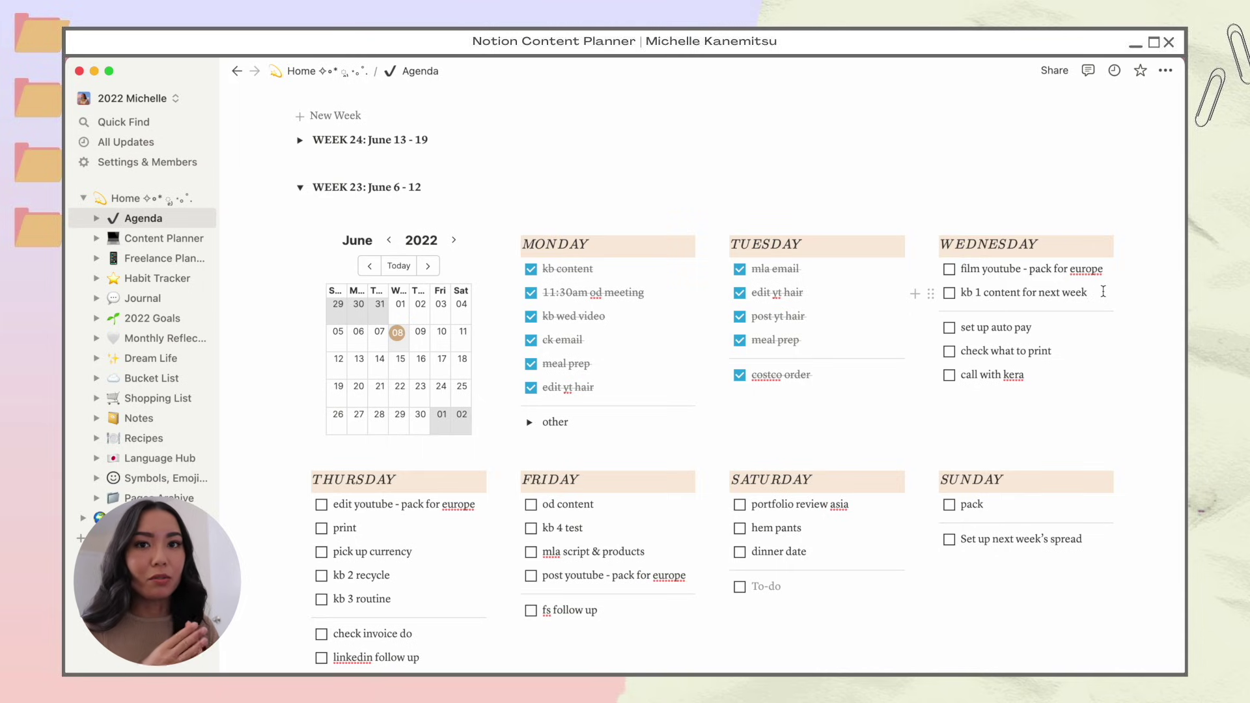
Return to the Content Planner and check the TikTok entry scheduled on June 8 in the master calendar.
left_click(143, 239)
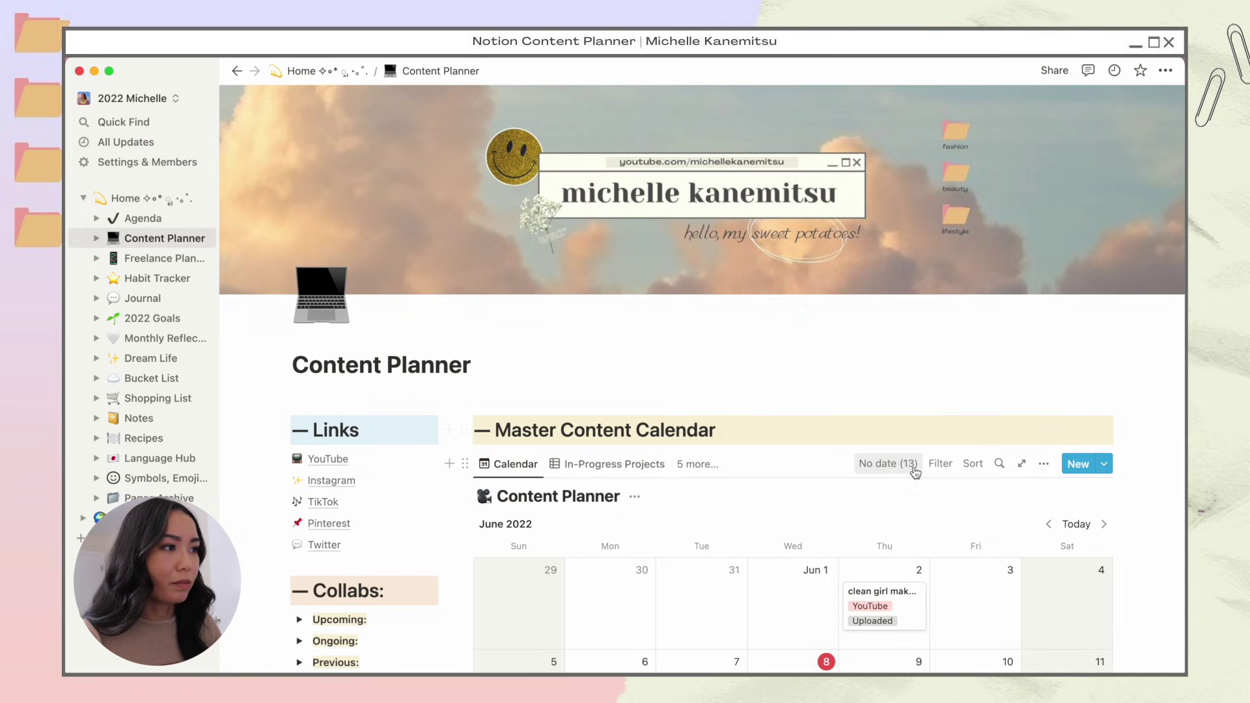
scroll(846, 463, "down", 10)
scroll(914, 467, "down", 15)
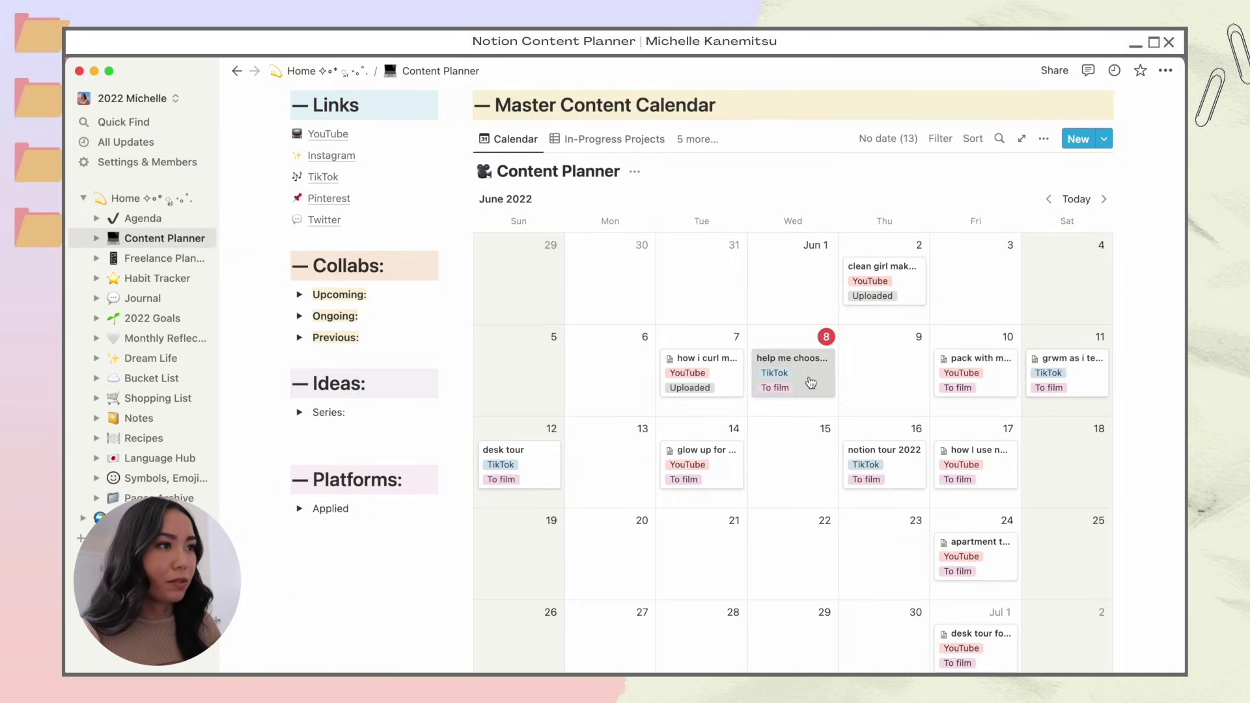
left_click(810, 383)
left_click(1063, 474)
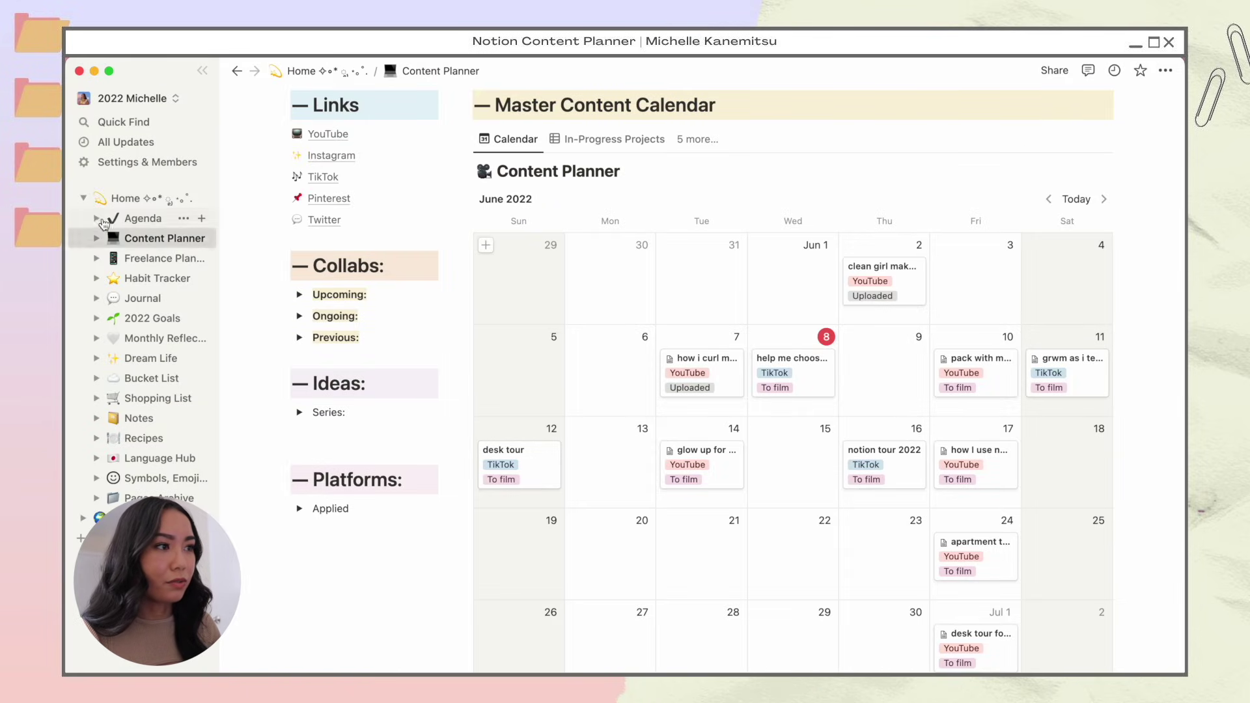
On the Agenda page, add the to-do "film tiktok - europe outfits" below "film youtube - pack for europe" in Week 23's Wednesday list.
left_click(128, 223)
scroll(921, 512, "down", 6)
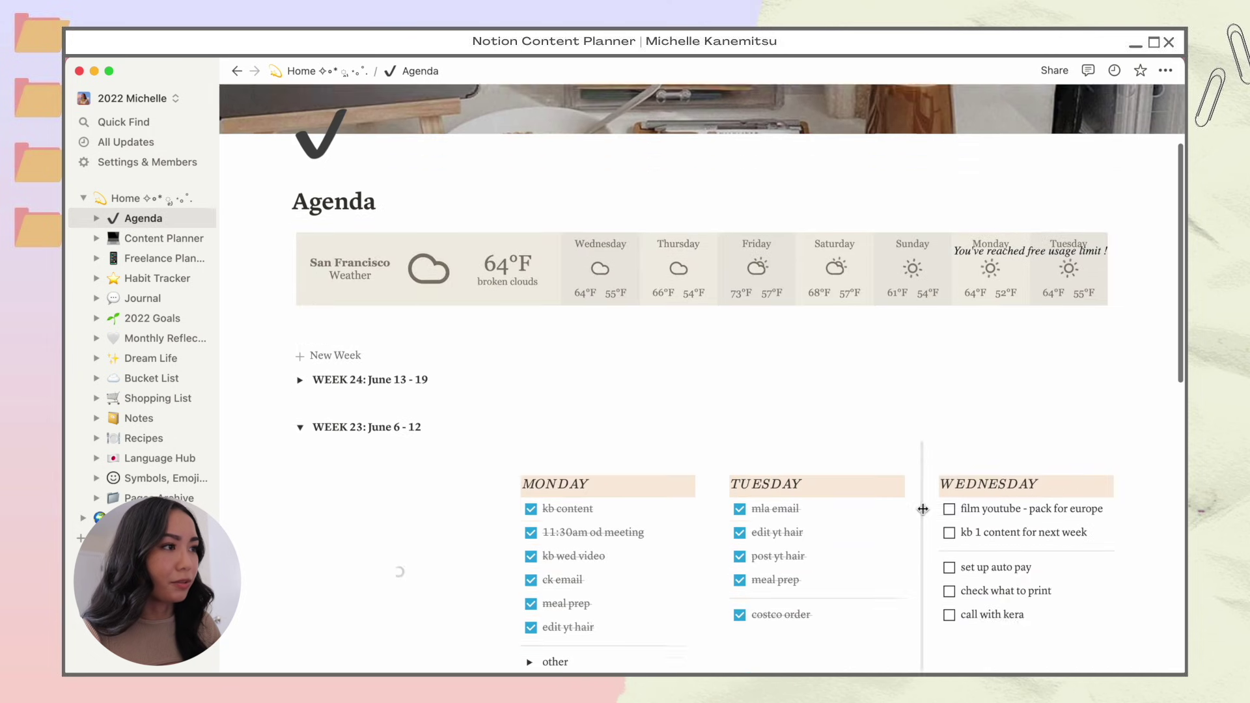
left_click(1105, 255)
key("Return")
type("film tiktok -")
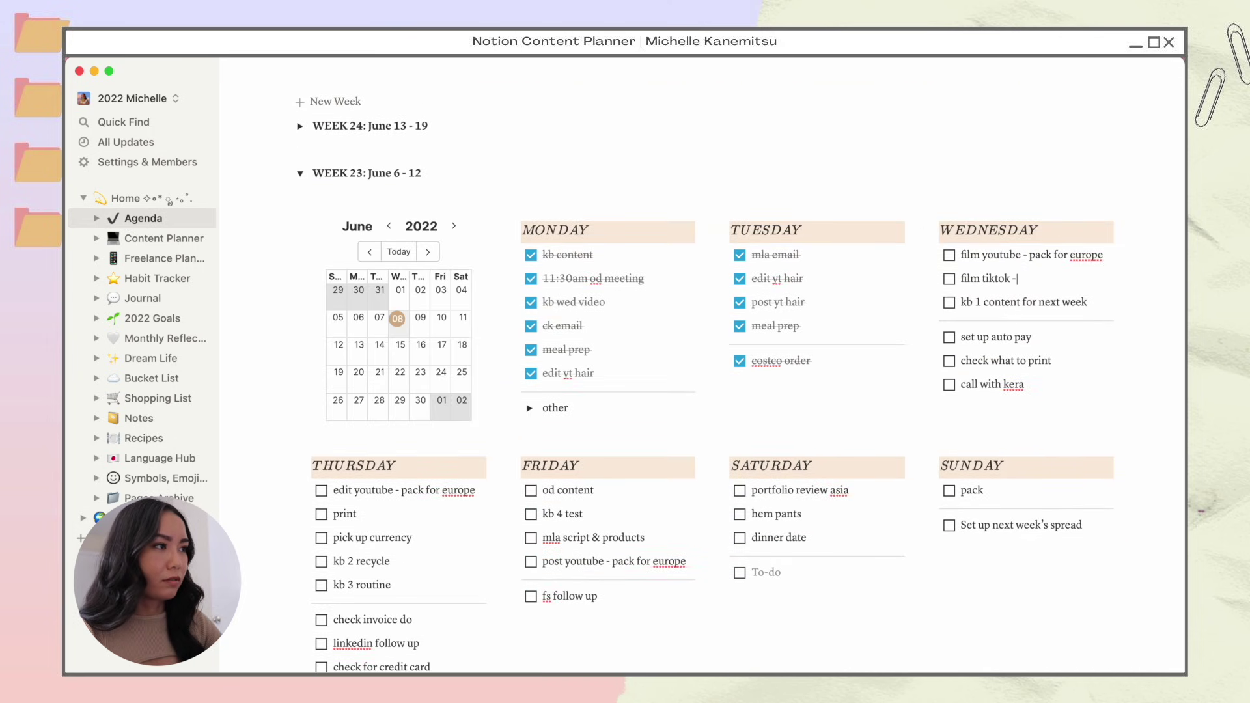
type(" europe outfits")
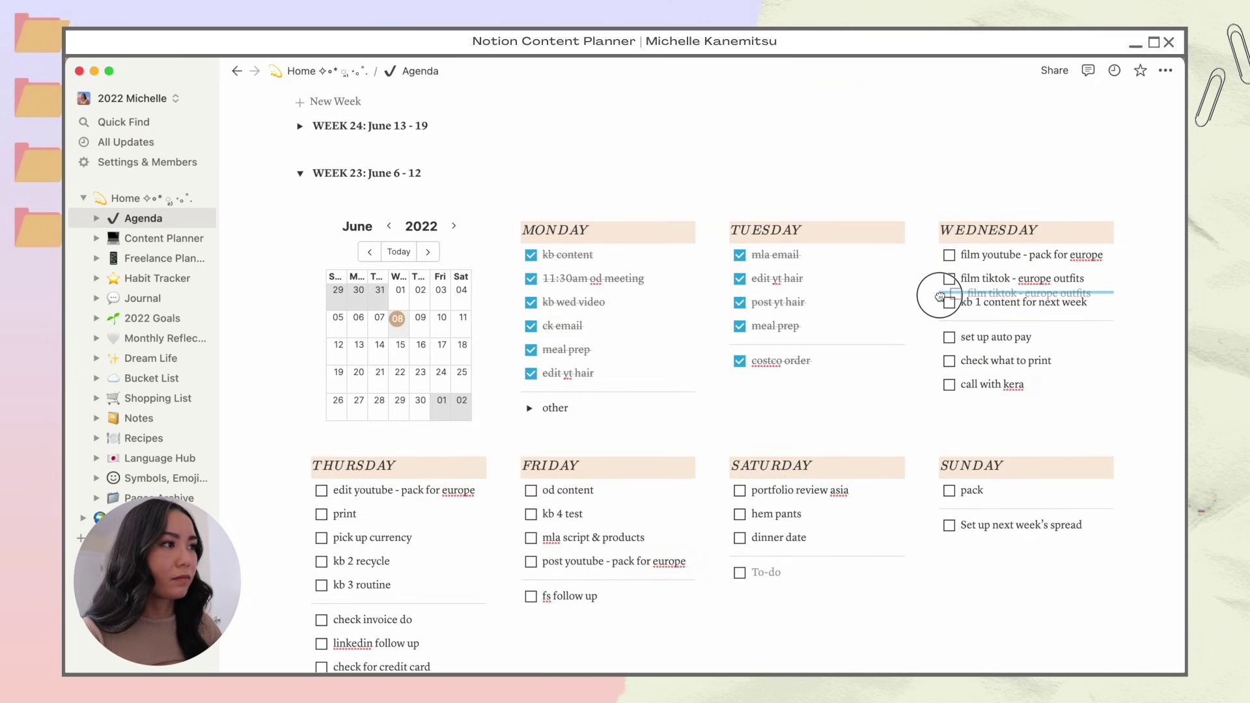
Duplicate the "film tiktok - europe outfits" to-do twice below itself, rewording the copies as "edit tiktok - europe outfits" and "post tiktok - europe outfits".
key("super+d")
left_click_drag(961, 302, 973, 300)
type("edit")
left_click(931, 302)
key("super+d")
double_click(969, 326)
type("post tiktok - europe outfits")
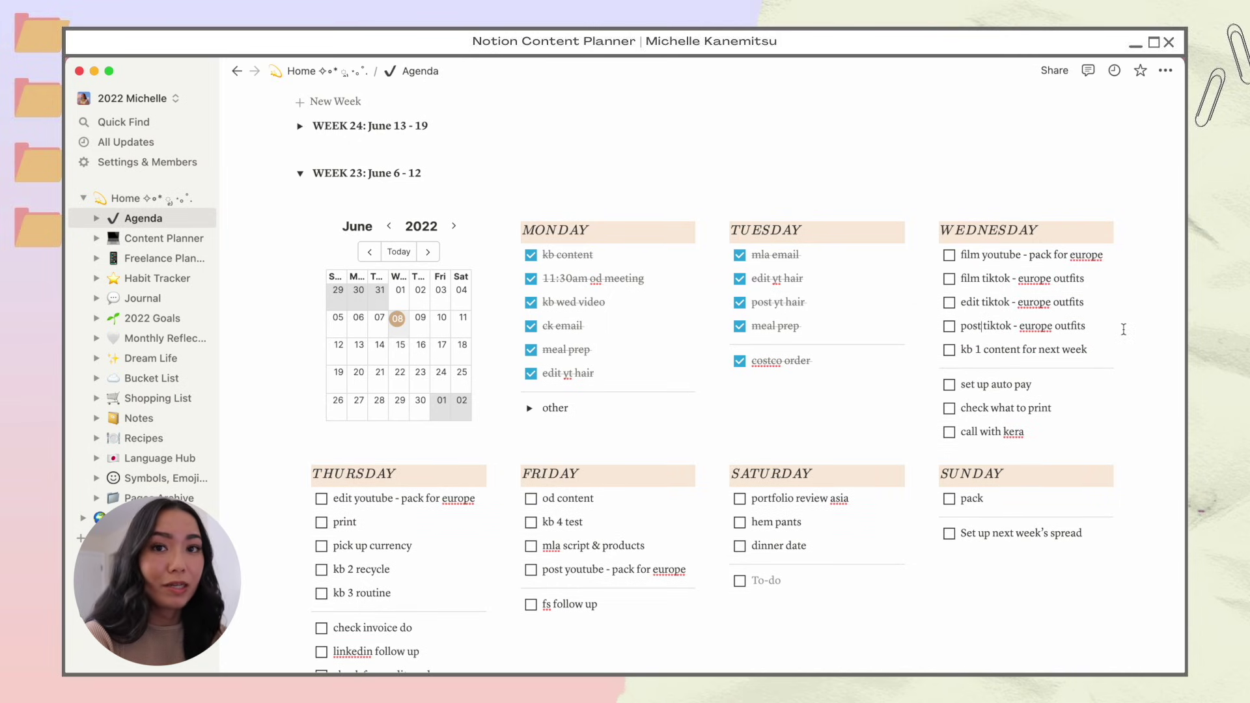
Return to the Content Planner and review the June 2022 master content calendar.
left_click(138, 239)
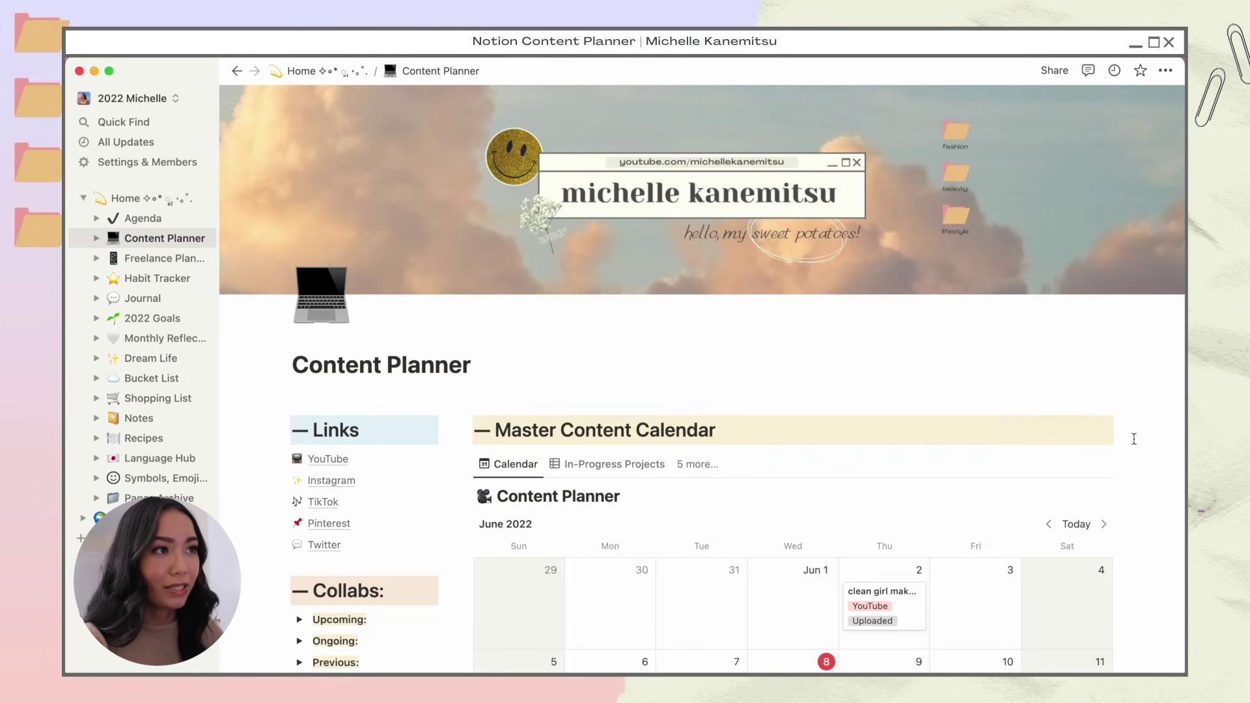
scroll(1134, 439, "down", 5)
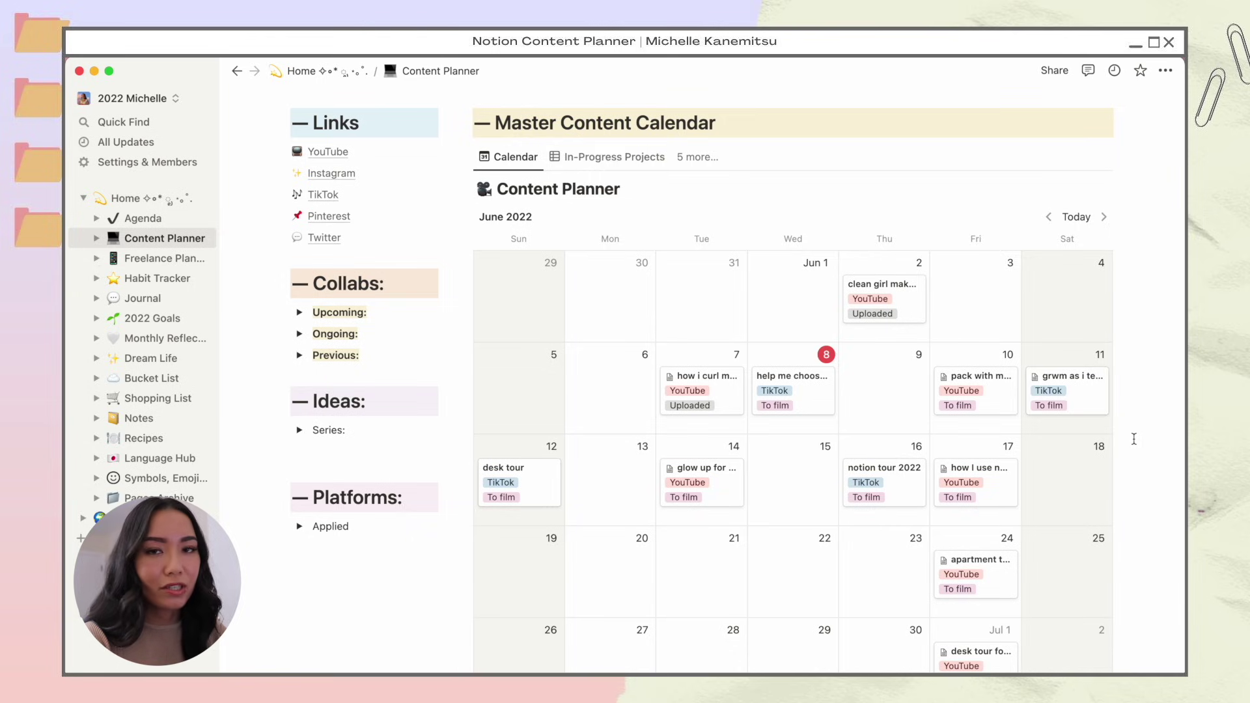